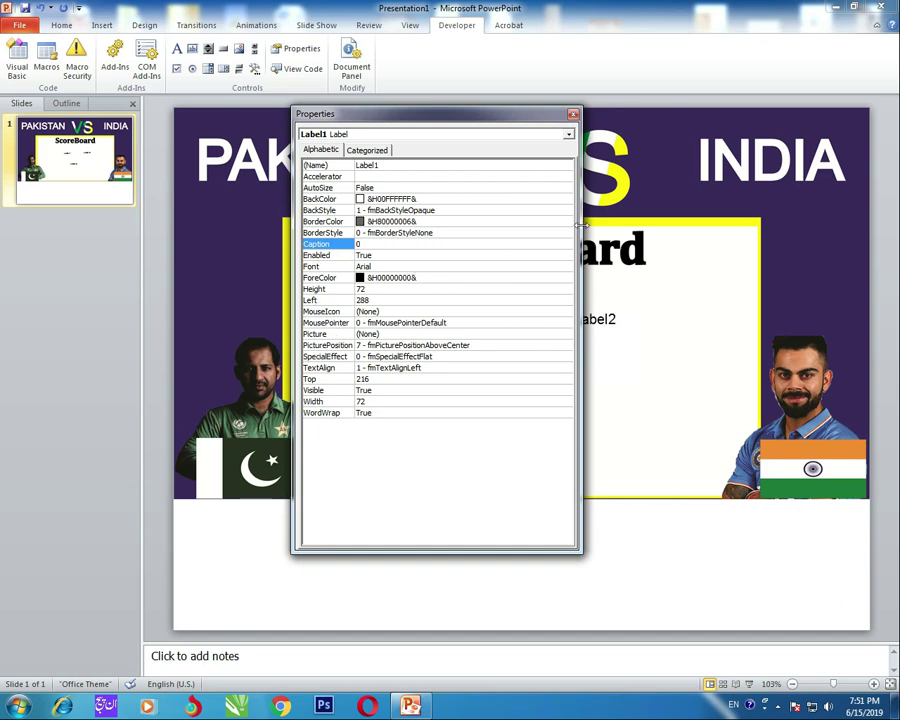
Set Label1's font to Arial Bold at size 42 and close its properties.
{"action": "left_click_drag", "start_coordinate": [578, 226], "coordinate": [662, 232]}
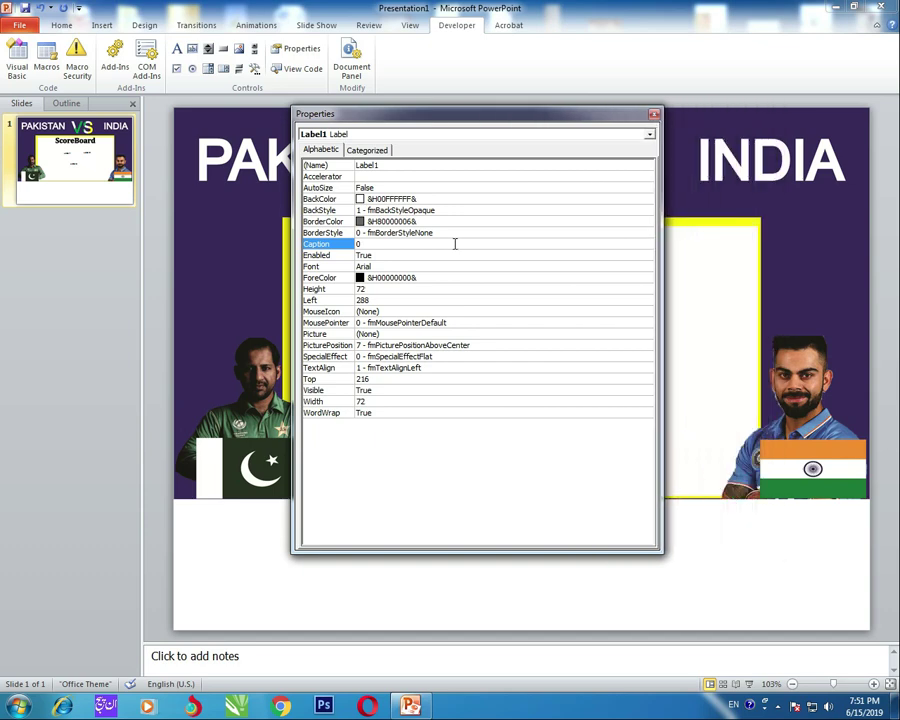
{"action": "left_click", "coordinate": [366, 268]}
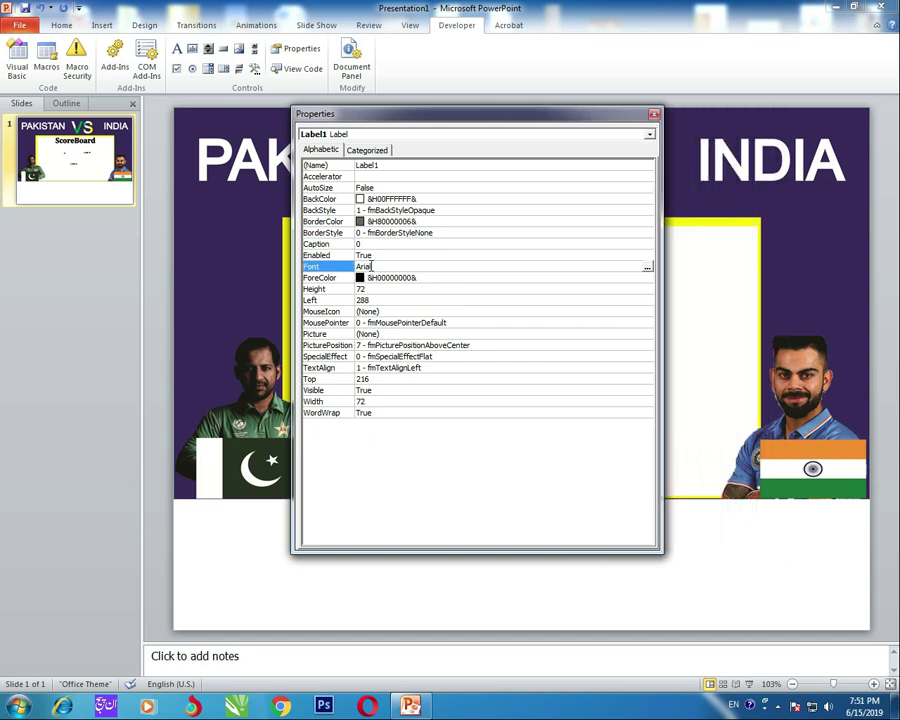
{"action": "left_click", "coordinate": [648, 268]}
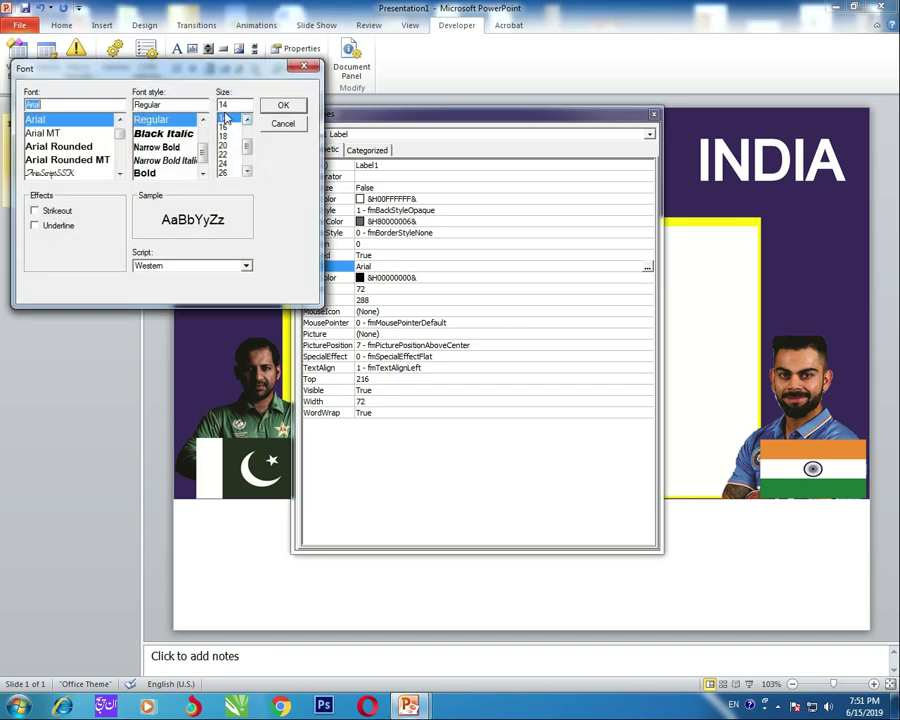
{"action": "double_click", "coordinate": [228, 105]}
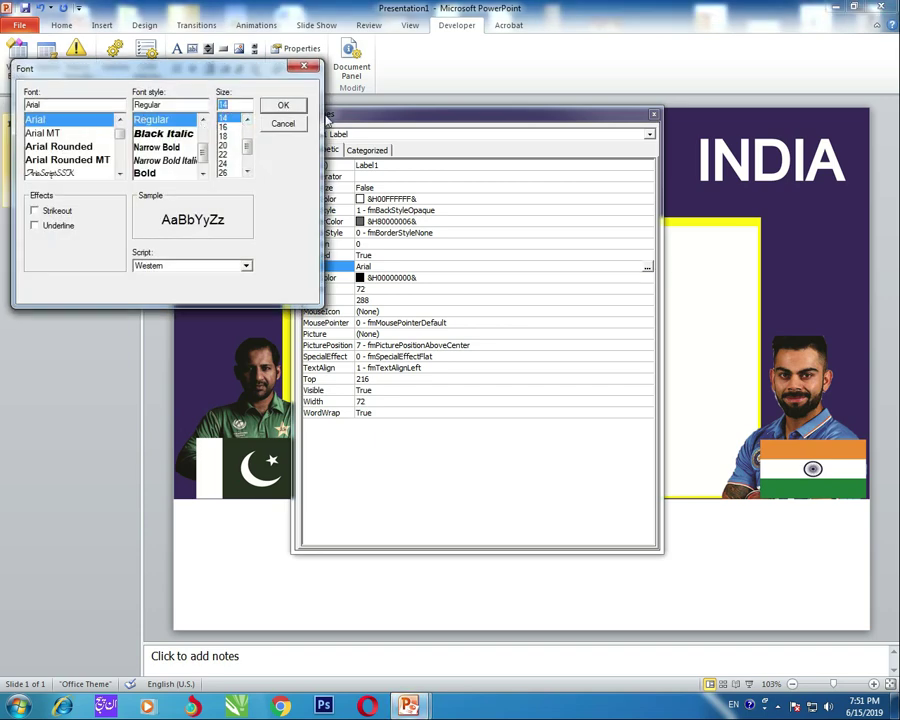
{"action": "type", "text": "42"}
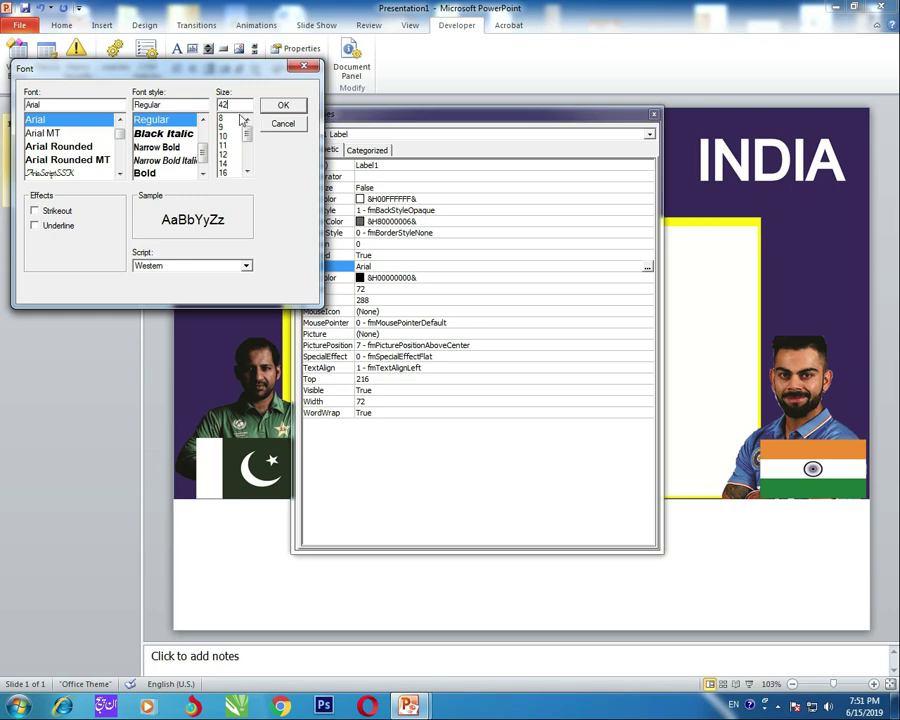
{"action": "left_click", "coordinate": [146, 173]}
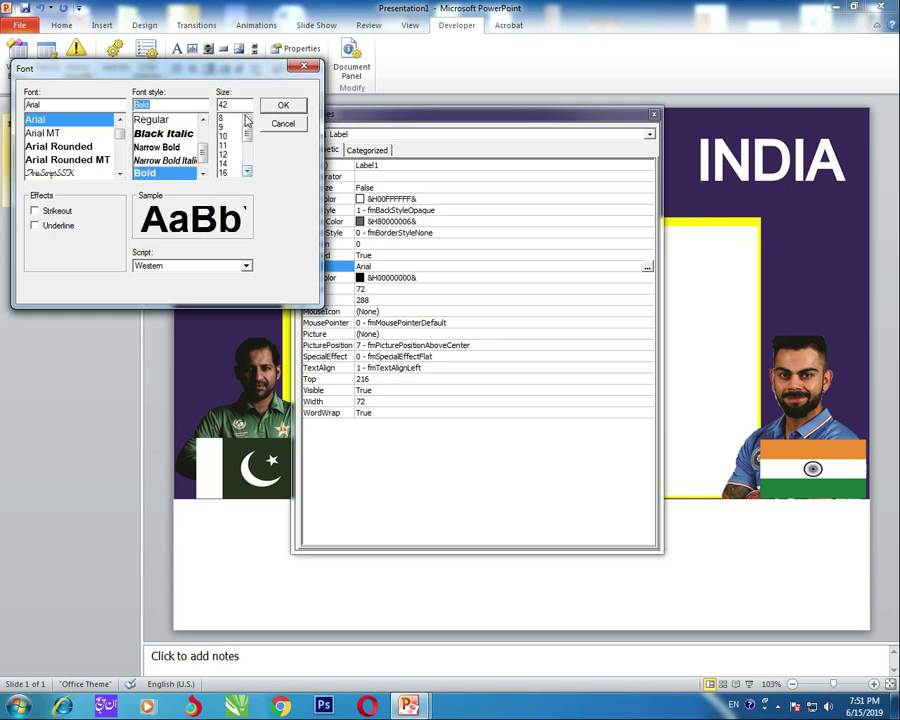
{"action": "left_click", "coordinate": [285, 105]}
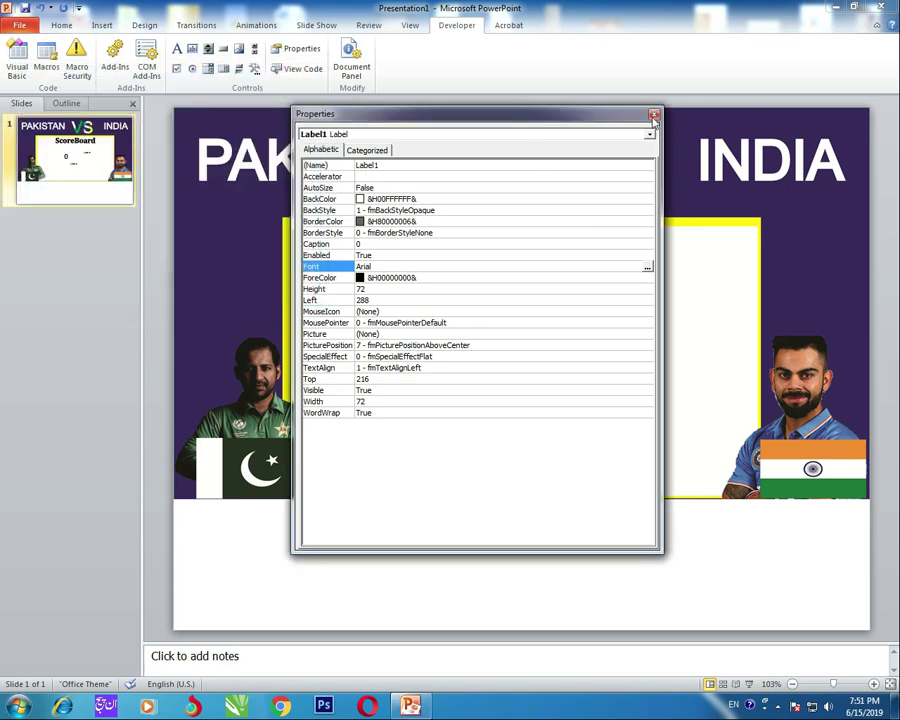
{"action": "left_click", "coordinate": [653, 115]}
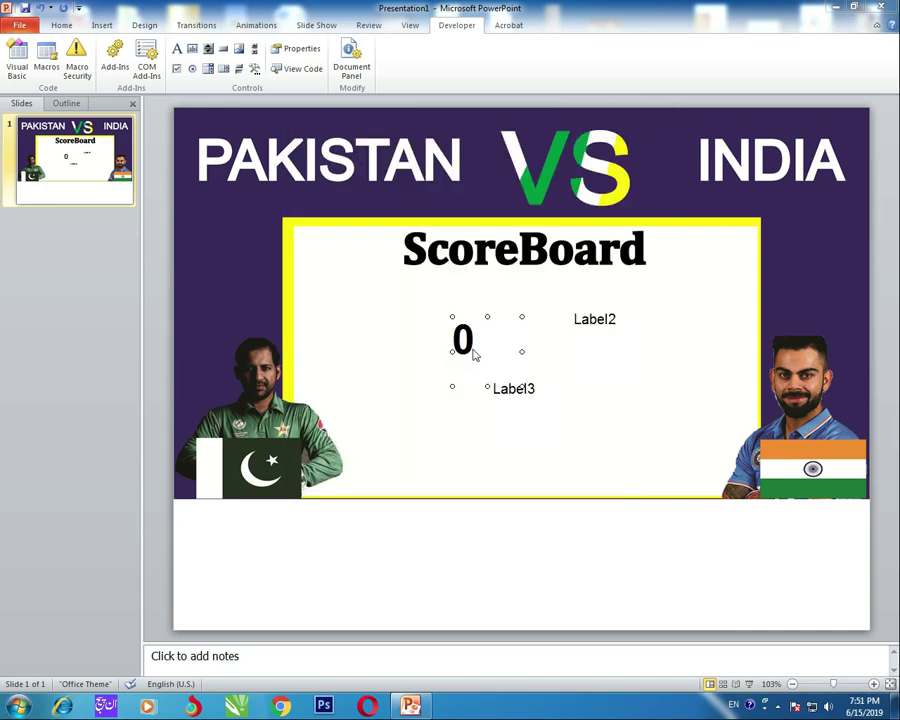
Change Label2's caption to 0 and set its font to Arial Bold at size 42.
{"action": "left_click", "coordinate": [595, 323]}
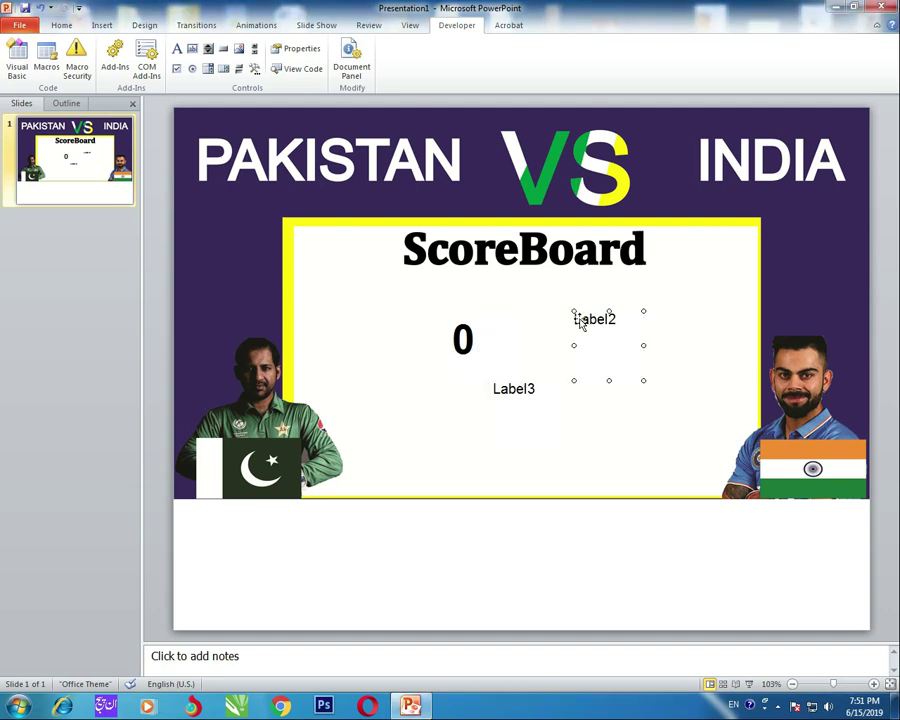
{"action": "left_click", "coordinate": [293, 50]}
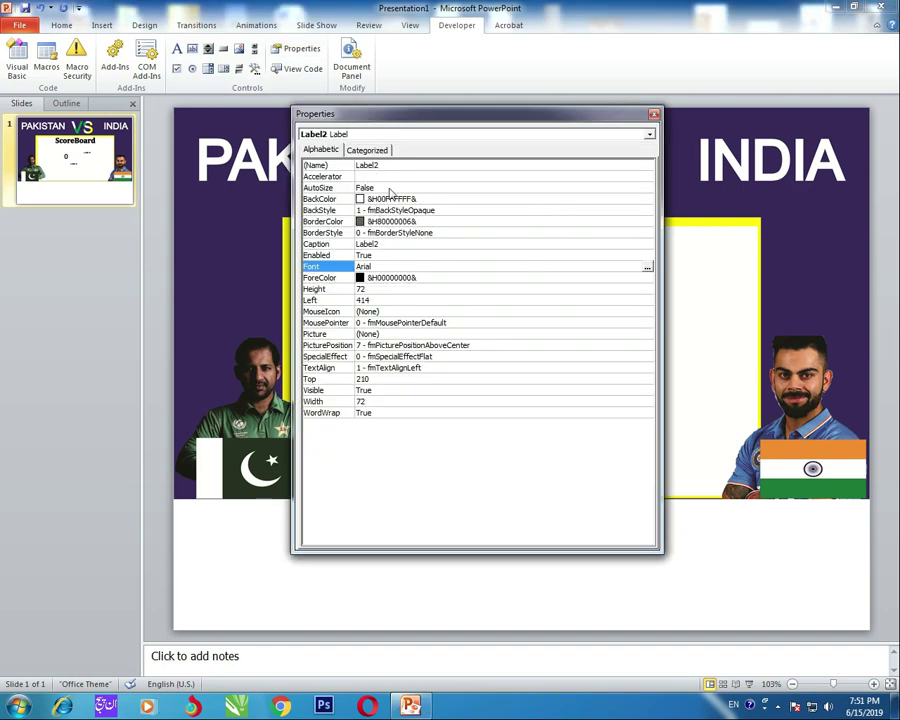
{"action": "left_click", "coordinate": [385, 244]}
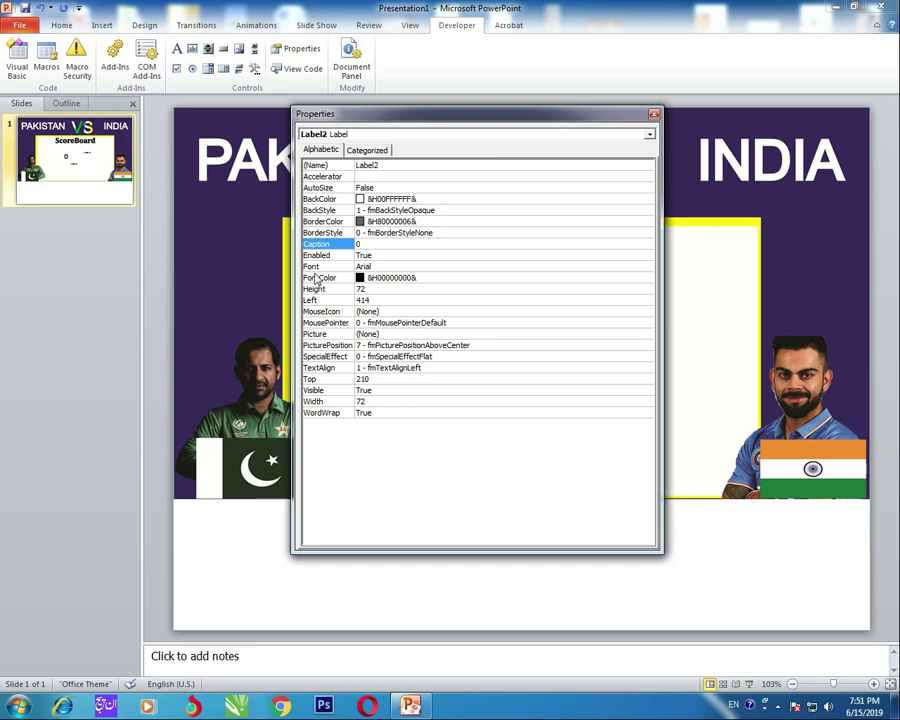
{"action": "left_click", "coordinate": [645, 268]}
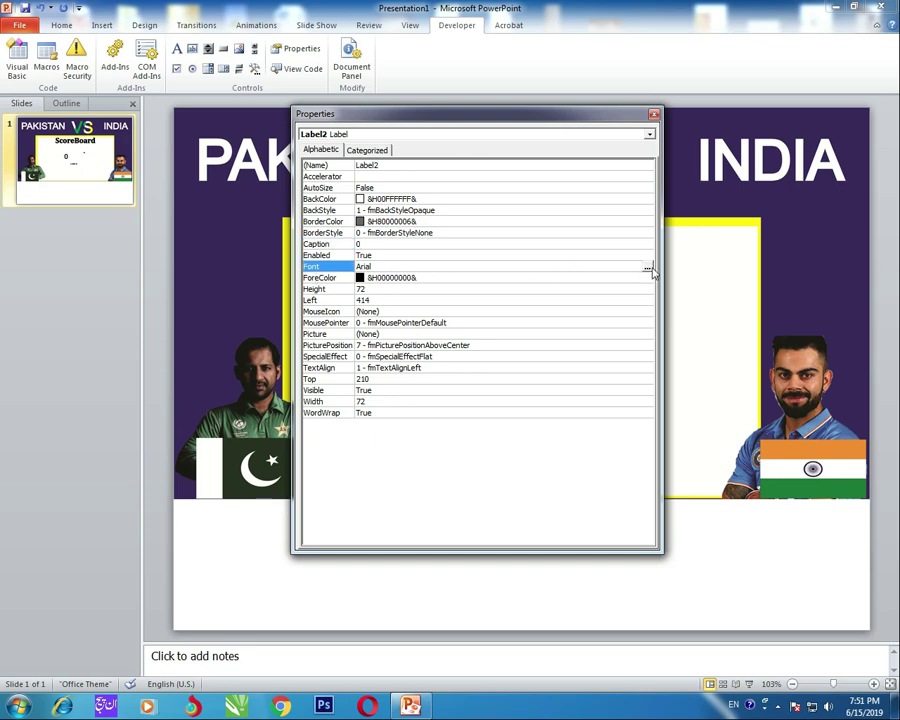
{"action": "left_click", "coordinate": [647, 268]}
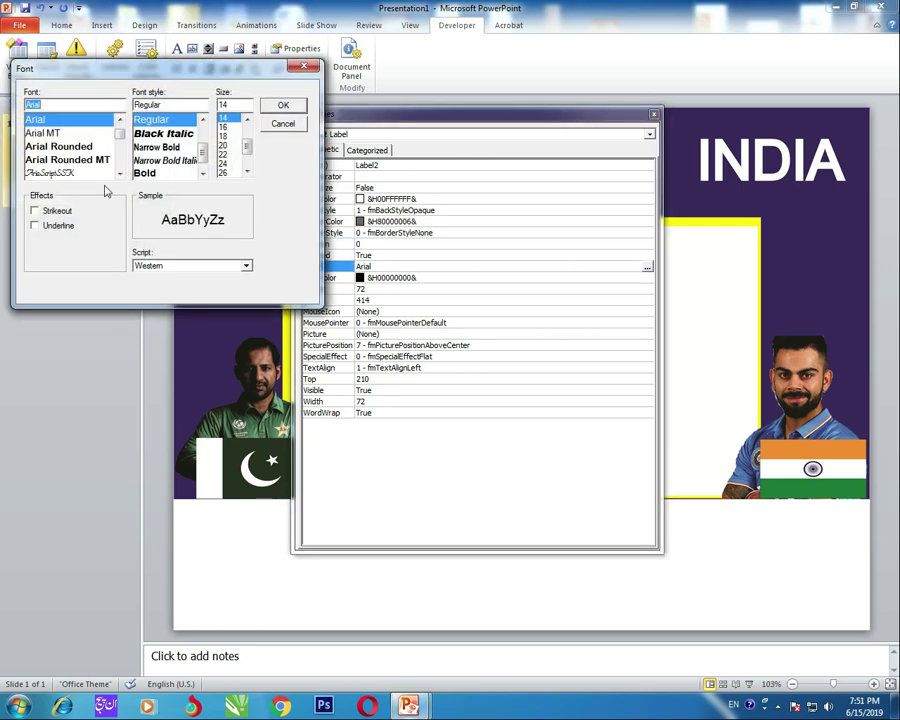
{"action": "left_click", "coordinate": [145, 173]}
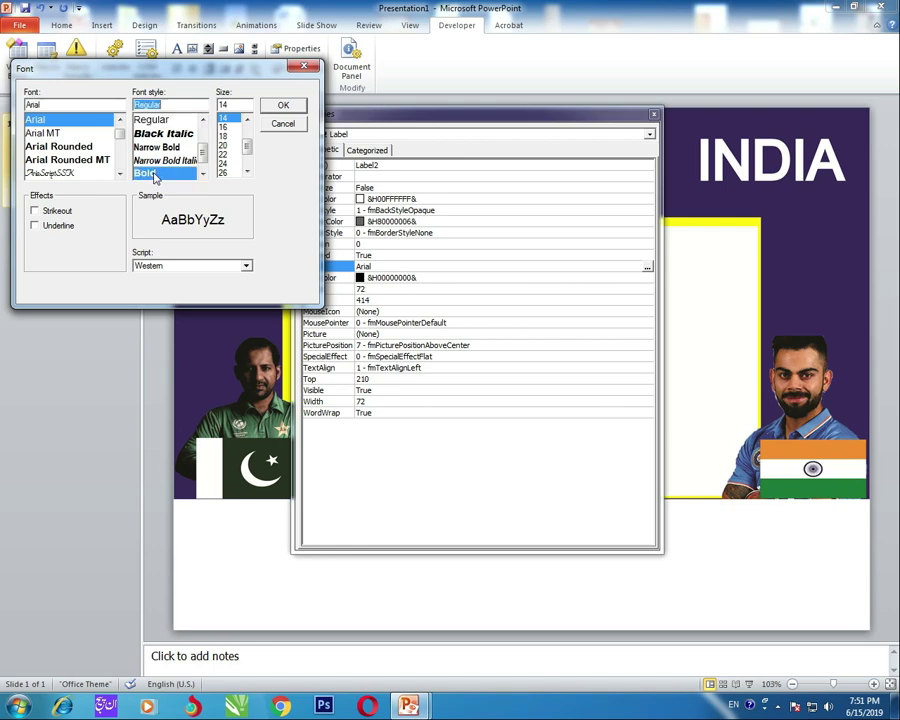
{"action": "left_click", "coordinate": [230, 104]}
{"action": "type", "text": "42"}
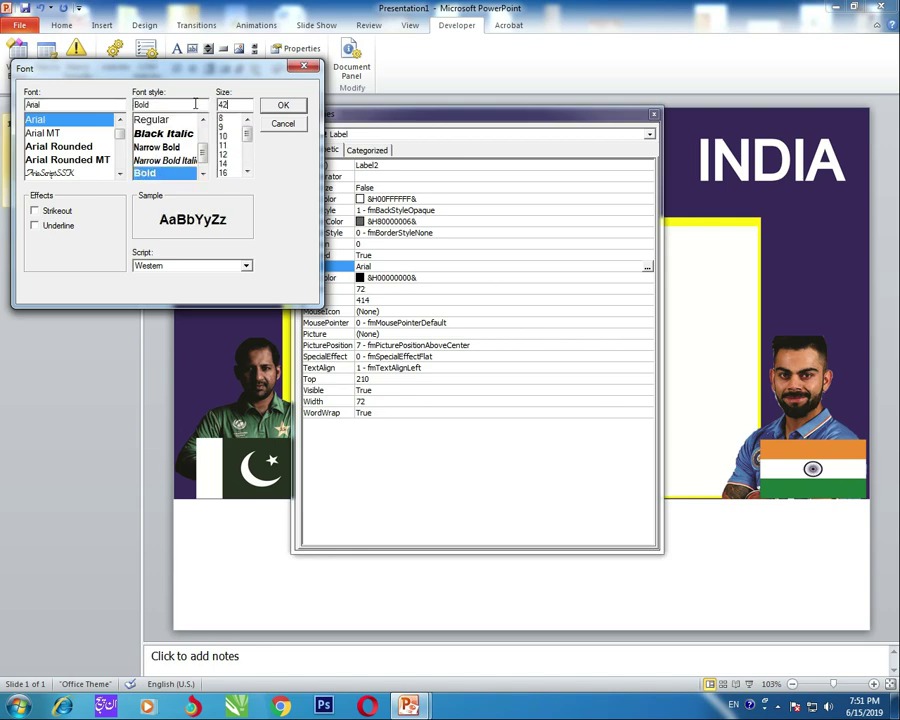
{"action": "left_click", "coordinate": [283, 105]}
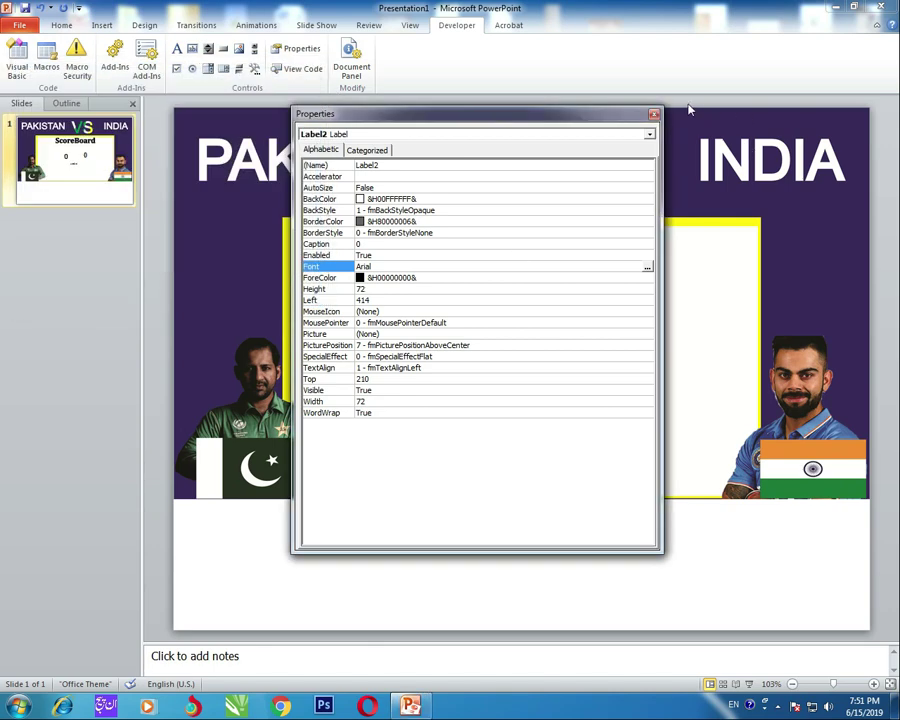
{"action": "left_click", "coordinate": [653, 115]}
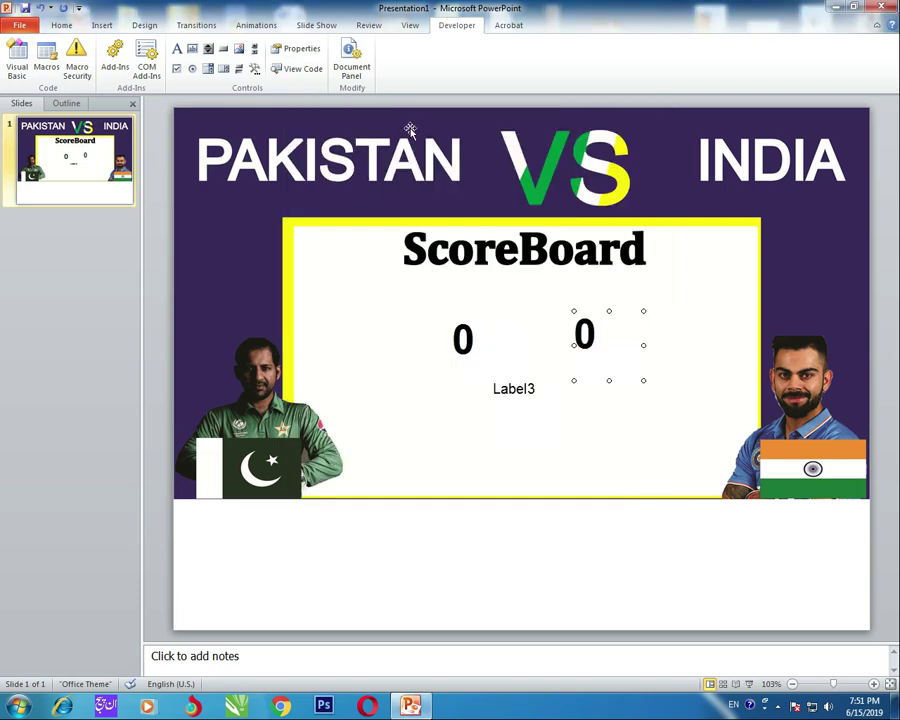
Change Label3's caption to 0 and set its font to Arial Bold at size 42.
{"action": "left_click", "coordinate": [535, 394]}
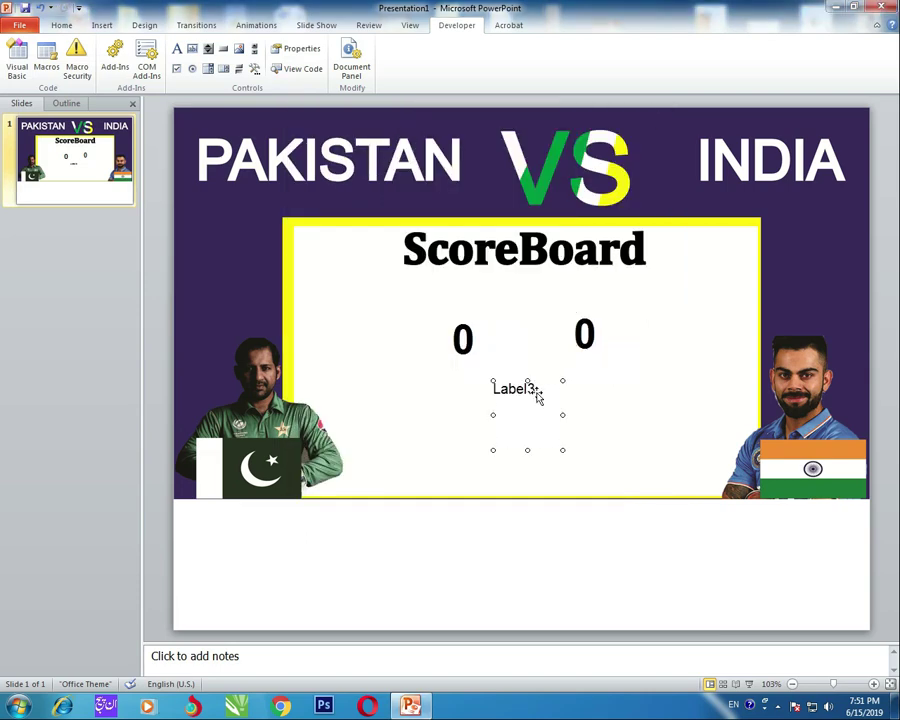
{"action": "left_click", "coordinate": [298, 49]}
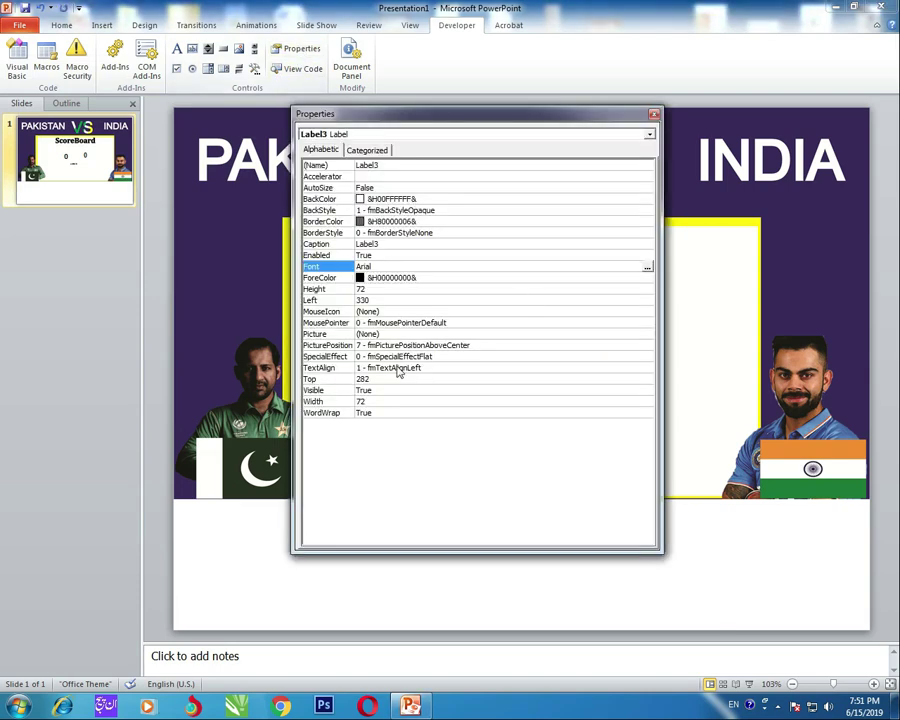
{"action": "left_click", "coordinate": [382, 244]}
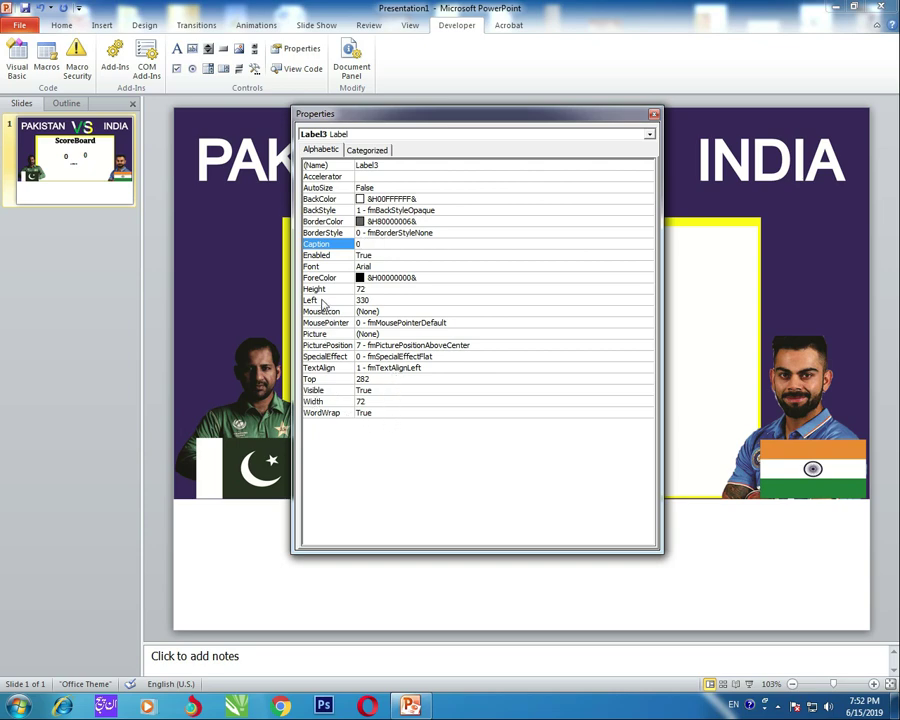
{"action": "left_click", "coordinate": [425, 267]}
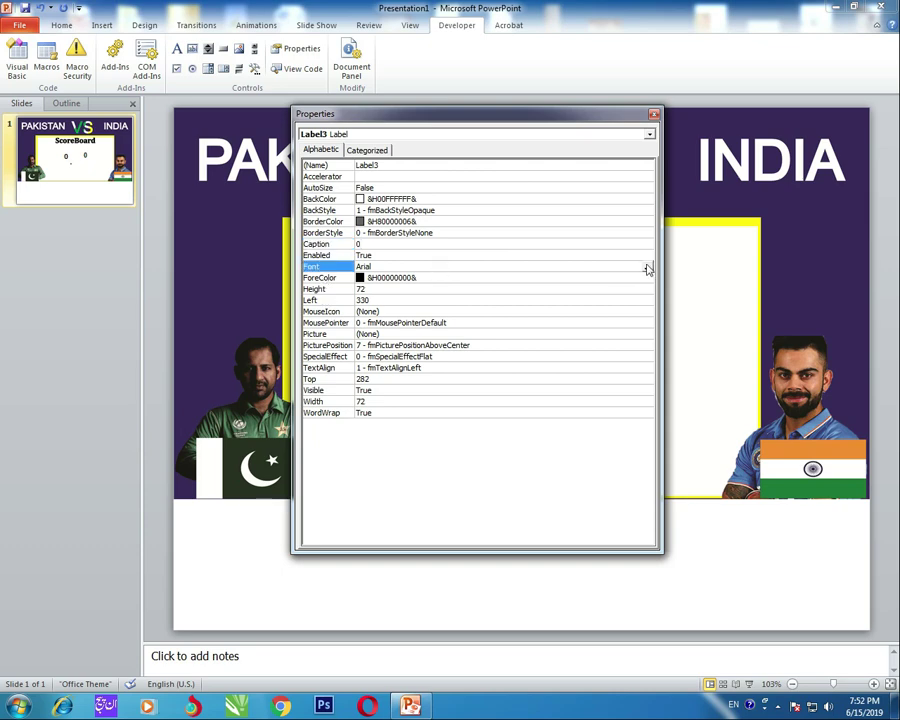
{"action": "left_click", "coordinate": [647, 267]}
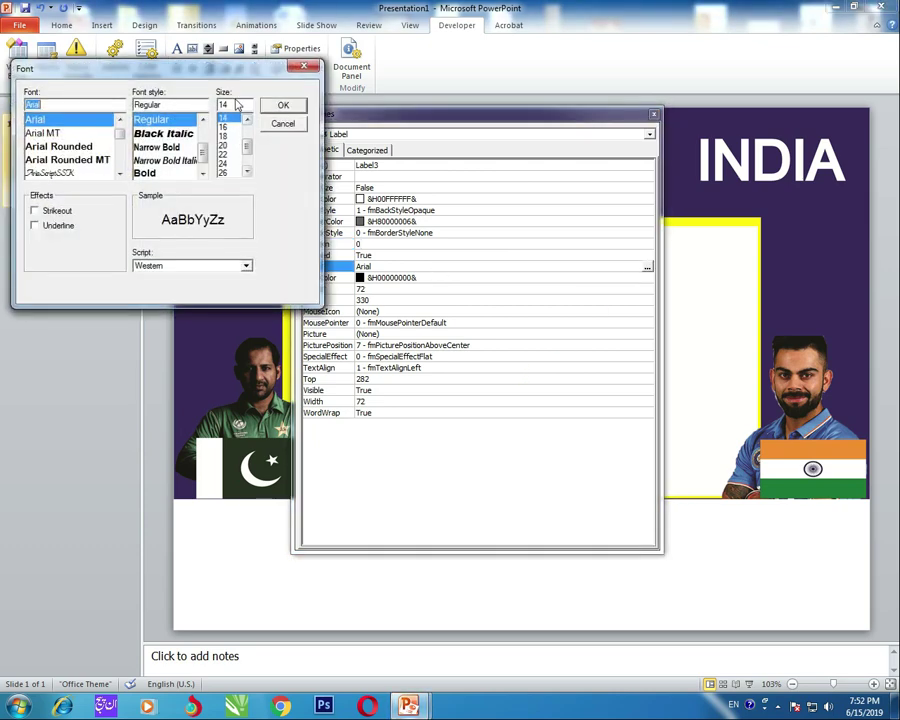
{"action": "double_click", "coordinate": [235, 104]}
{"action": "type", "text": "42"}
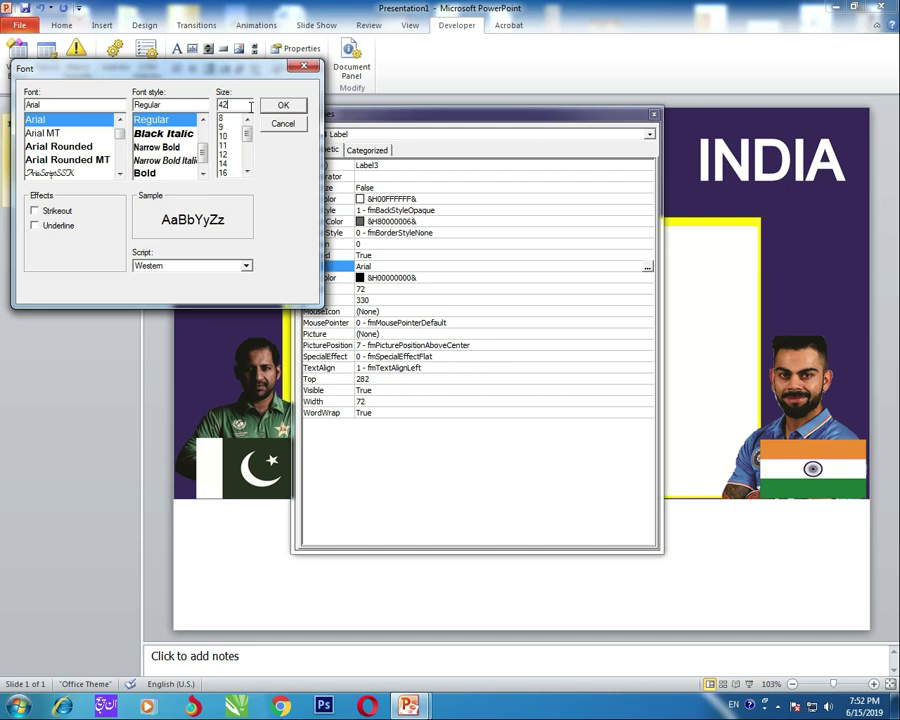
{"action": "left_click", "coordinate": [145, 172]}
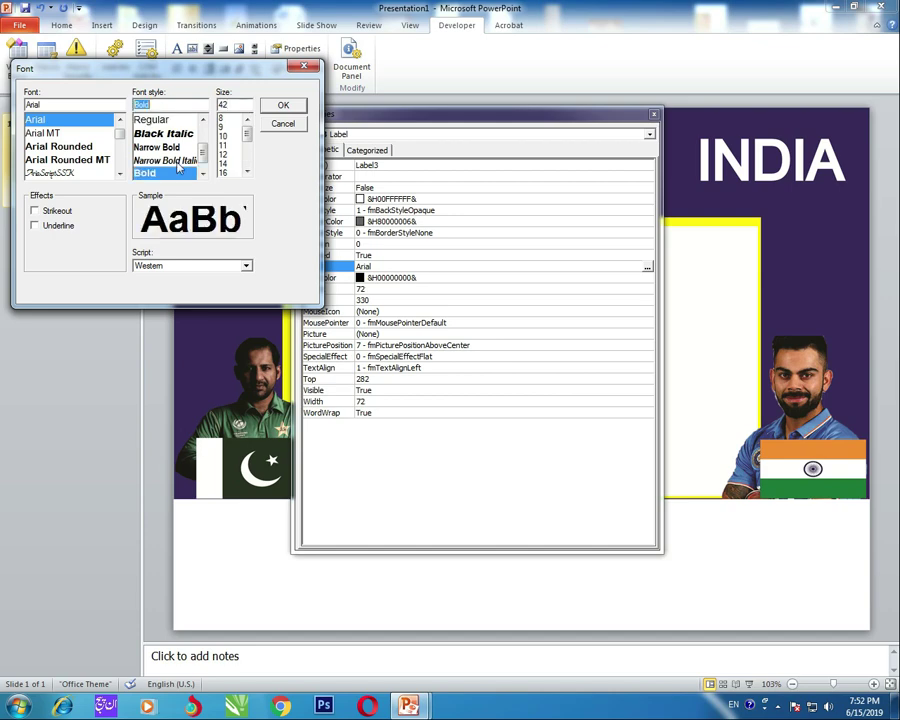
{"action": "left_click", "coordinate": [283, 106]}
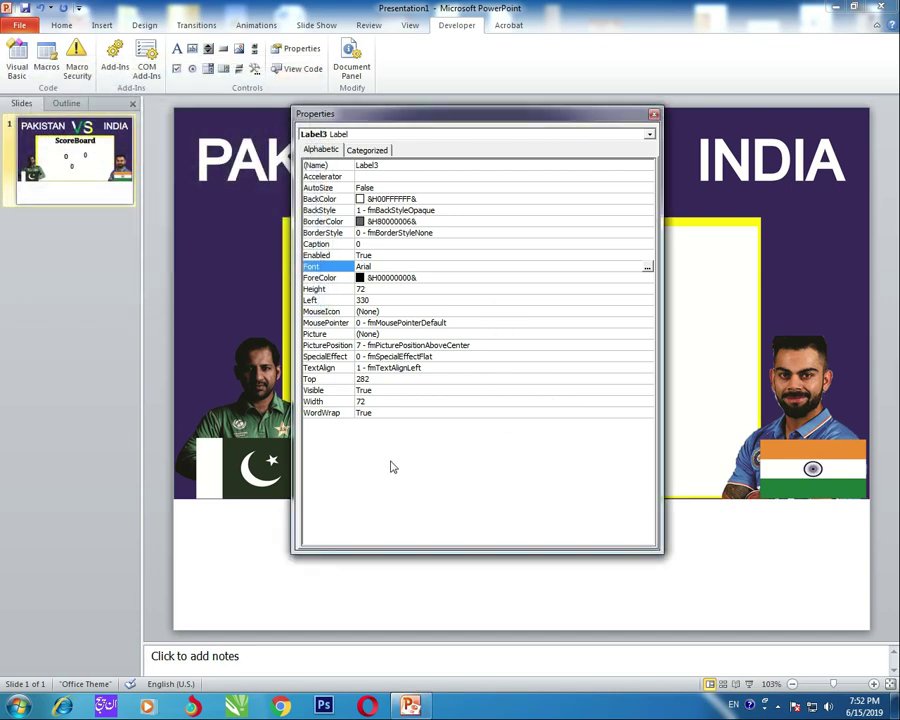
{"action": "left_click", "coordinate": [654, 114]}
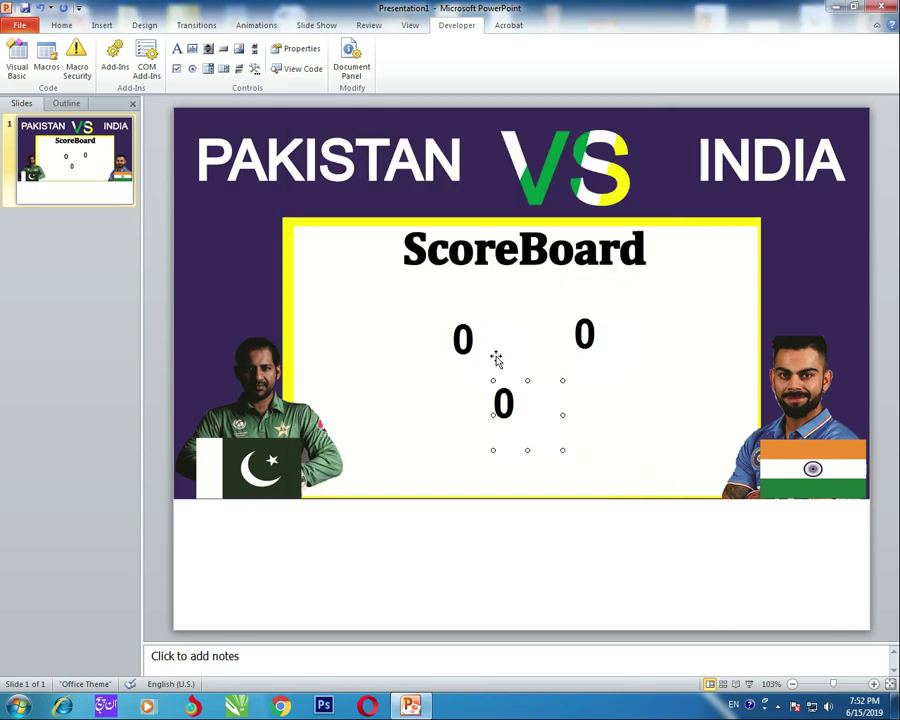
Shrink Label1 closely around its zero and bring Label1 and Label2 closer together in one level row below the ScoreBoard title.
{"action": "left_click_drag", "start_coordinate": [468, 347], "coordinate": [498, 342]}
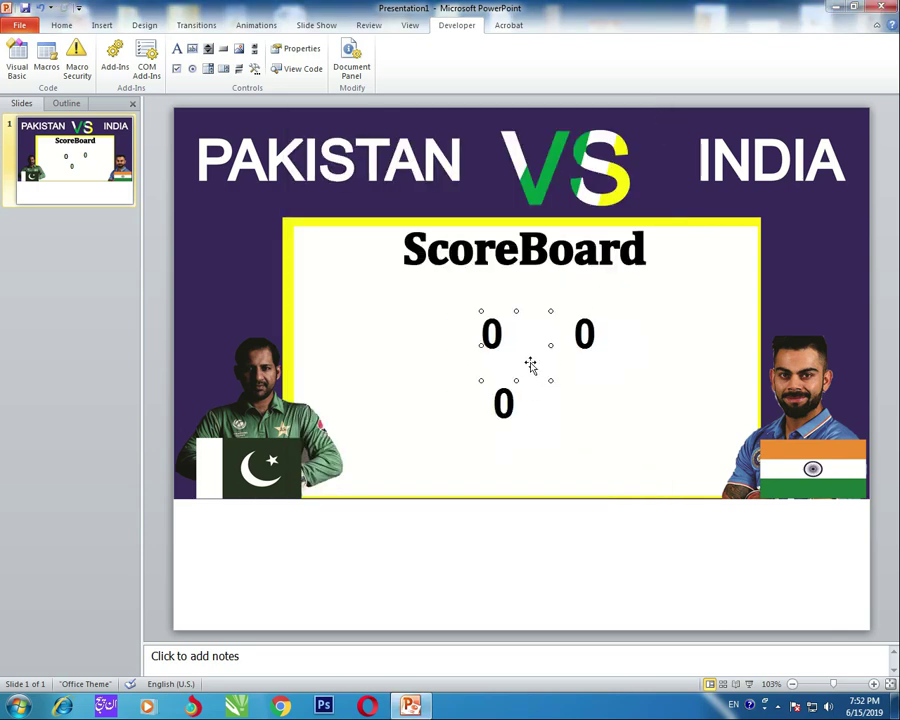
{"action": "left_click_drag", "start_coordinate": [550, 380], "coordinate": [494, 349]}
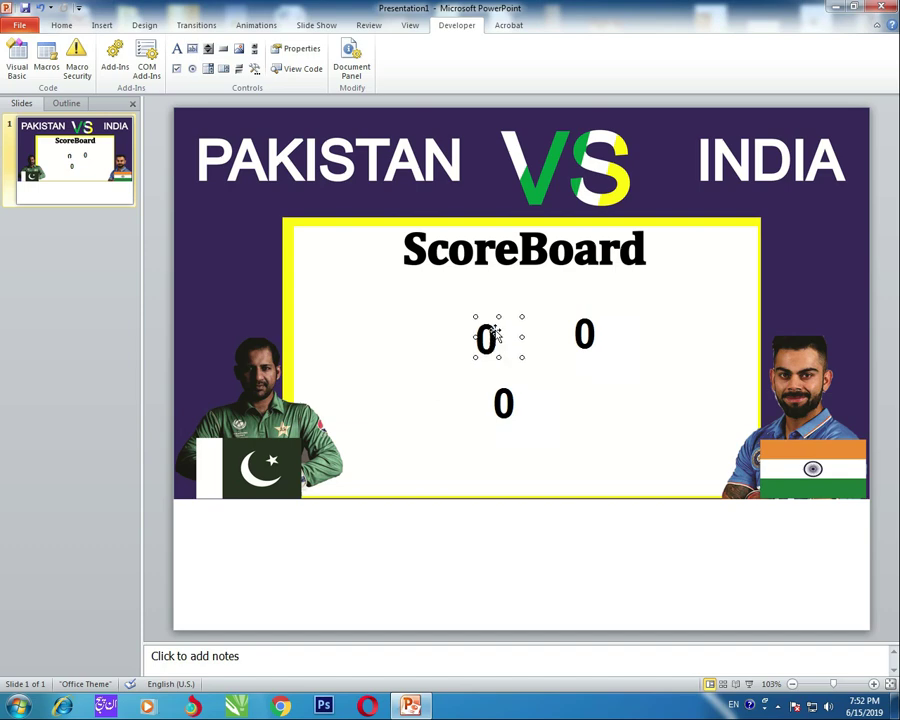
{"action": "left_click", "coordinate": [588, 336]}
{"action": "left_click_drag", "start_coordinate": [588, 336], "coordinate": [609, 341]}
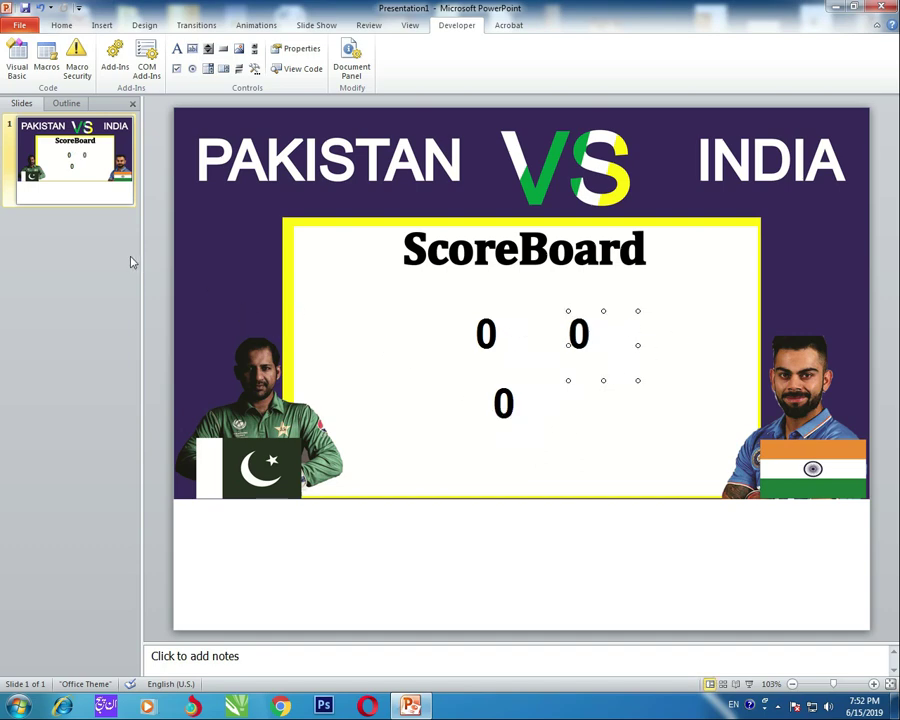
Insert a text box reading "Pakistan" in the white scoreboard area, beside the Pakistani player.
{"action": "left_click", "coordinate": [102, 25]}
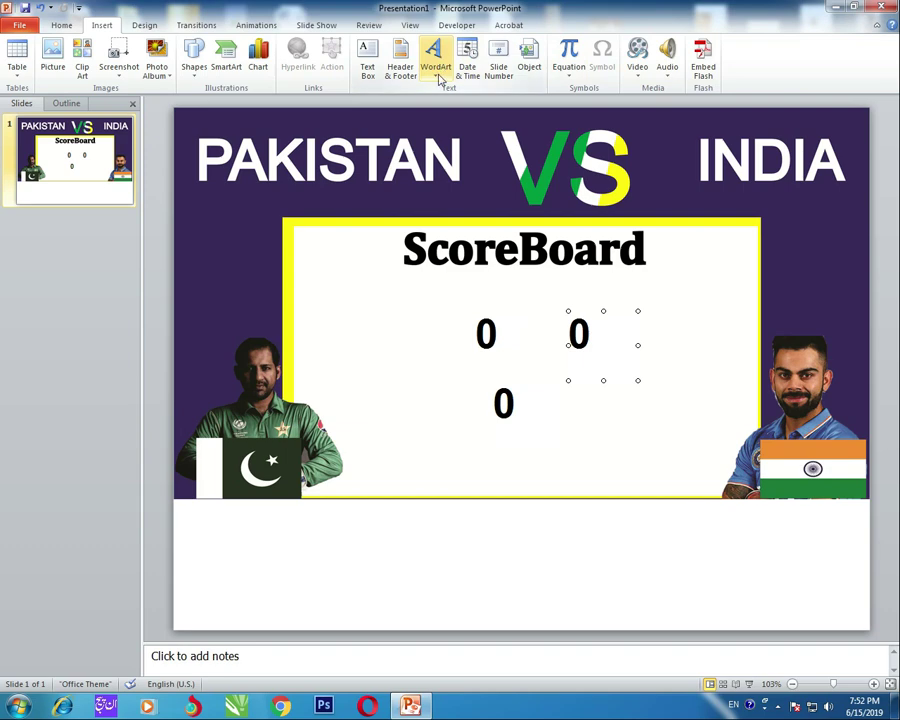
{"action": "left_click", "coordinate": [369, 70]}
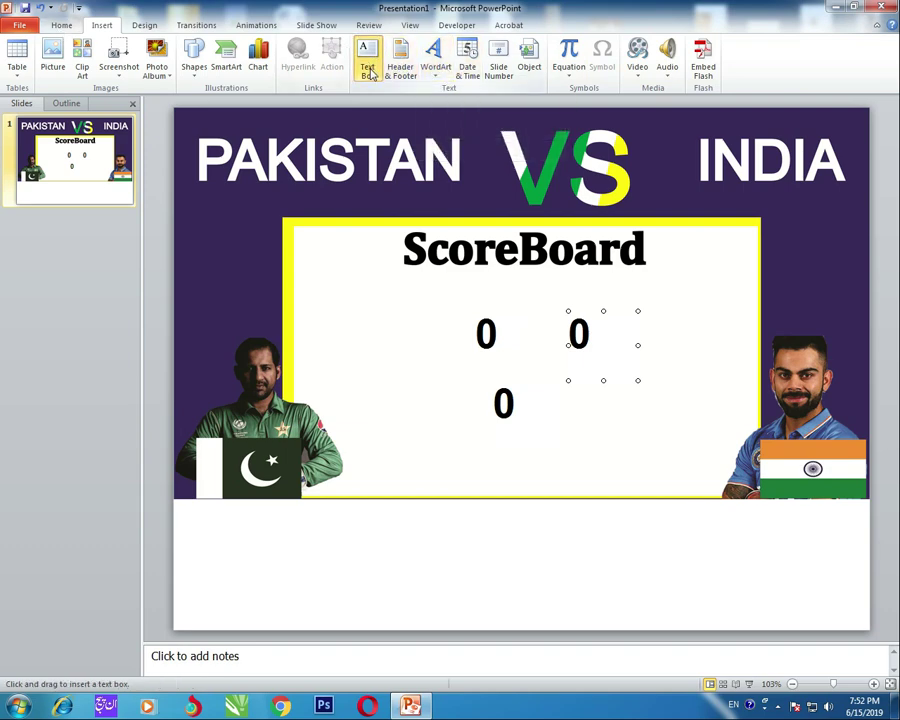
{"action": "left_click", "coordinate": [332, 345]}
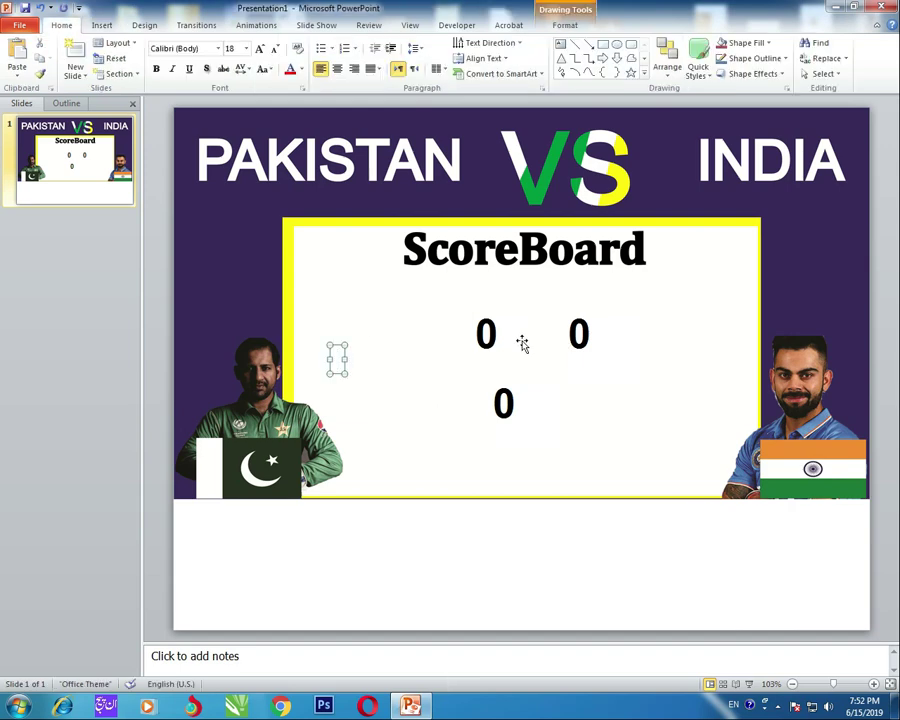
{"action": "type", "text": "Pakistan"}
Format the "Pakistan" text as bold Arial at size 28.
{"action": "key", "text": "ctrl+a"}
{"action": "key", "text": "ctrl+shift+period"}
{"action": "key", "text": "ctrl+shift+period"}
{"action": "key", "text": "ctrl+shift+period"}
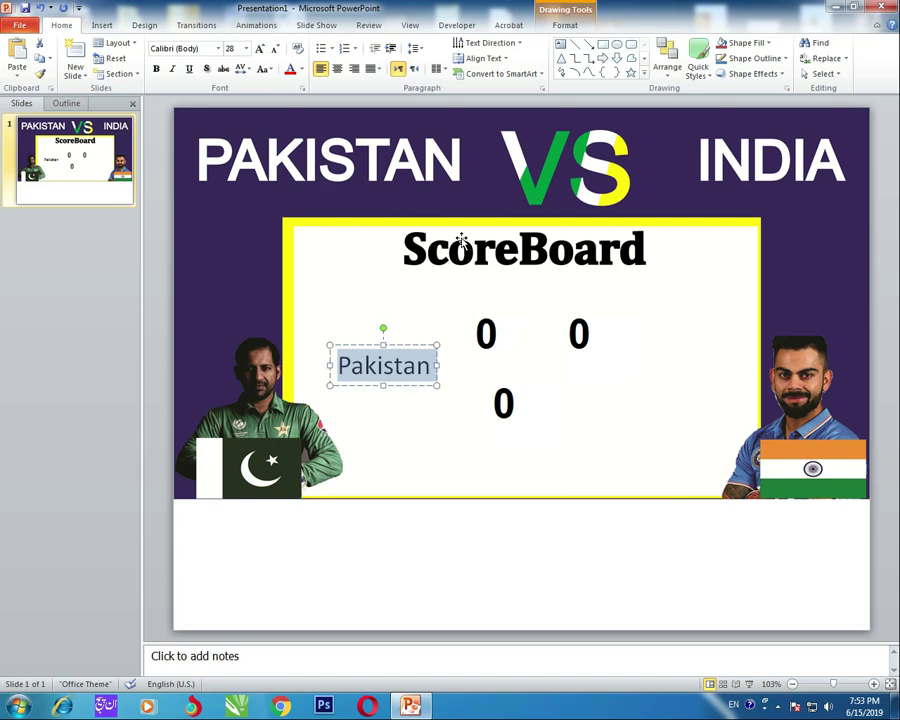
{"action": "key", "text": "ctrl+b"}
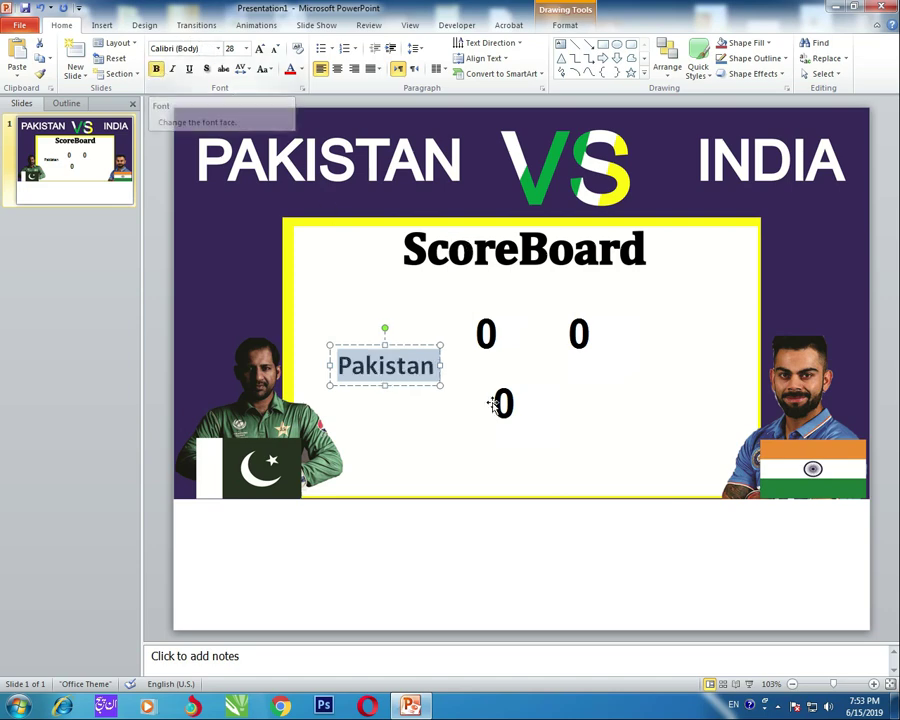
{"action": "left_click", "coordinate": [207, 50]}
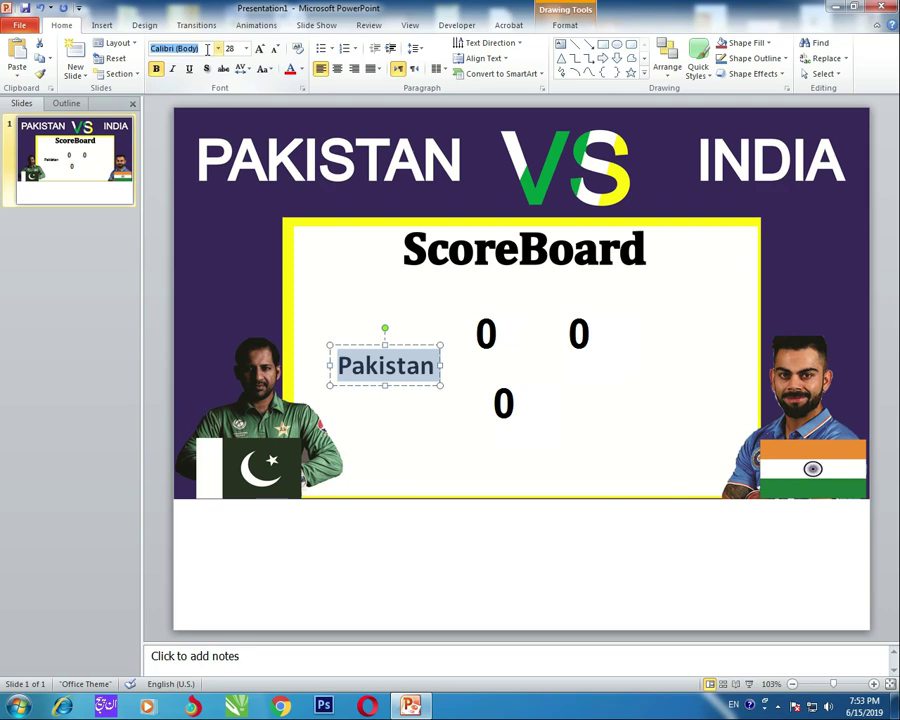
{"action": "type", "text": "Arial"}
{"action": "key", "text": "Return"}
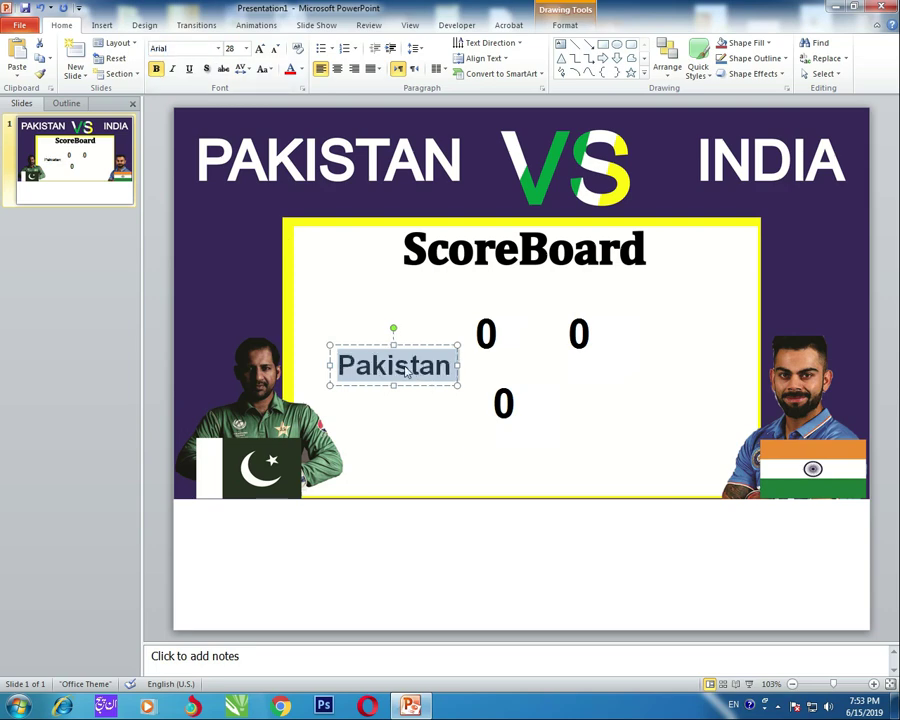
Move the "Pakistan" text box up level with the upper row of zeros, beside the first zero.
{"action": "left_click", "coordinate": [379, 343]}
{"action": "left_click_drag", "start_coordinate": [379, 343], "coordinate": [375, 323]}
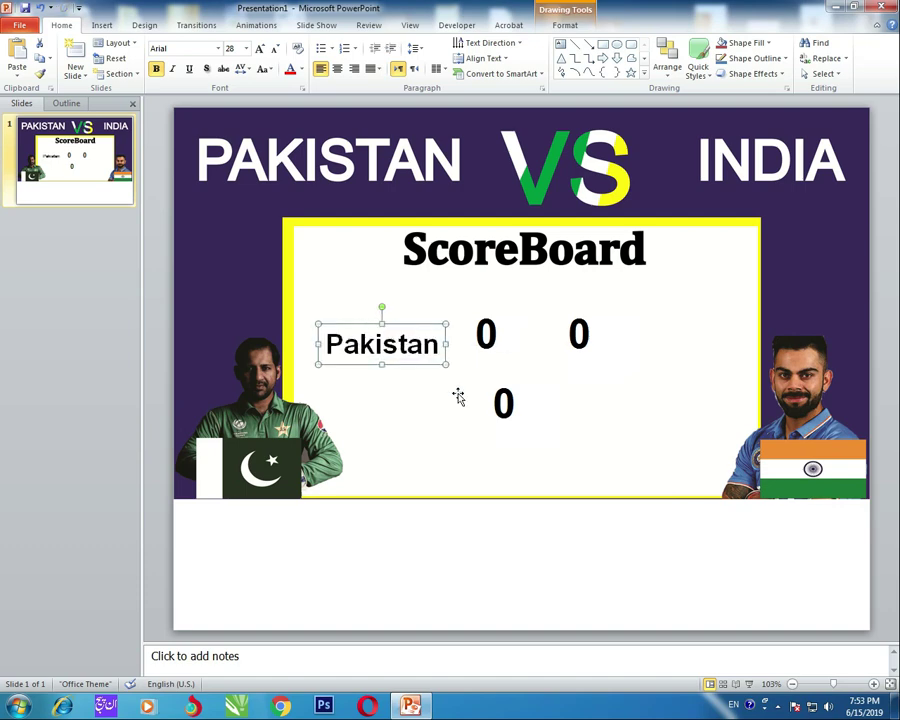
{"action": "key", "text": "Up"}
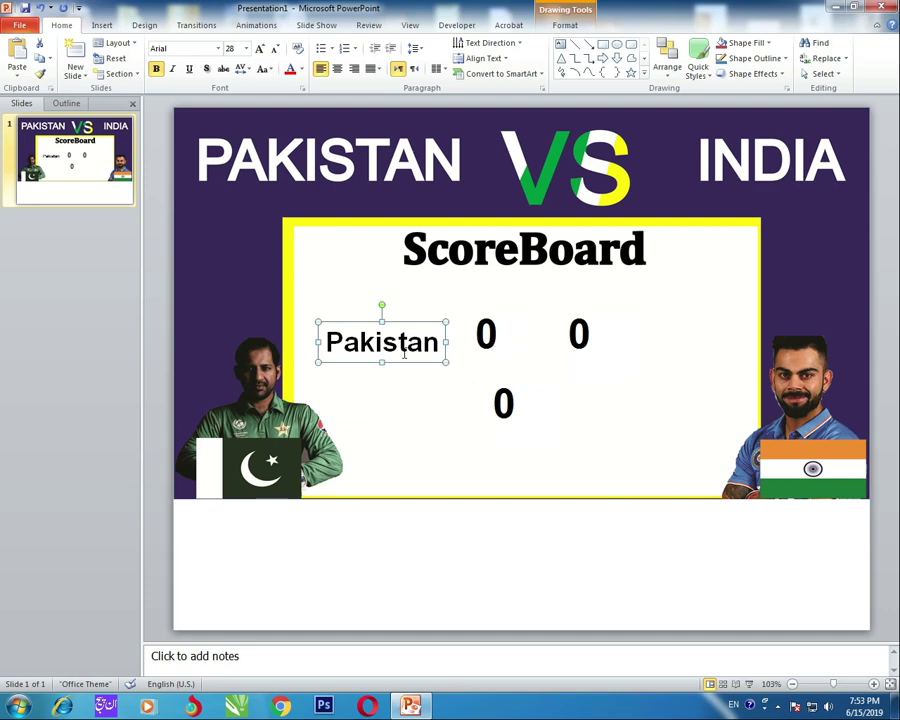
{"action": "key", "text": "Up"}
{"action": "key", "text": "Up"}
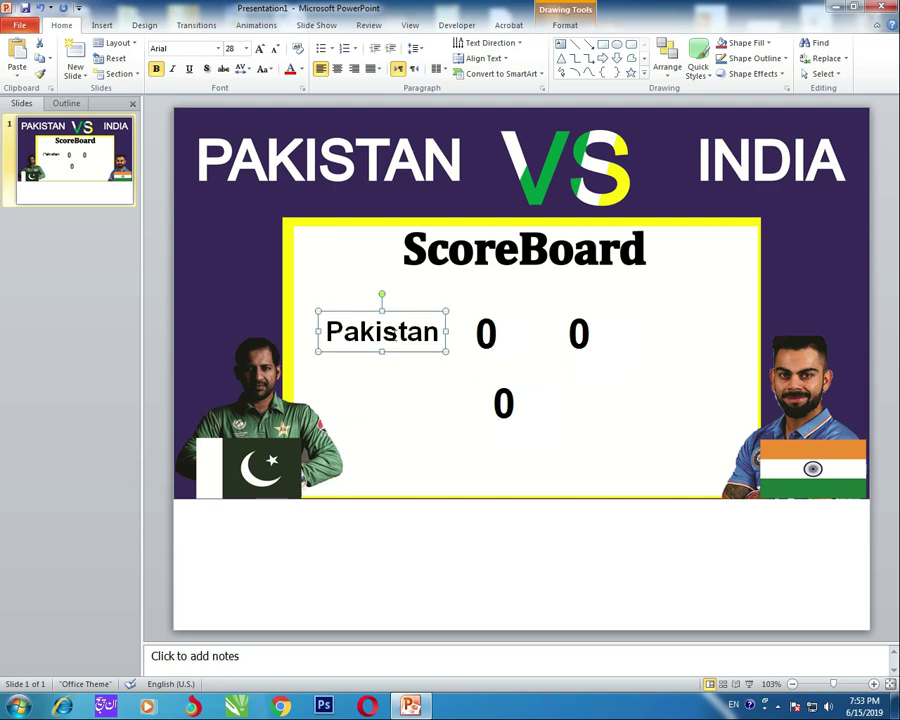
{"action": "key", "text": "Down"}
{"action": "key", "text": "Up"}
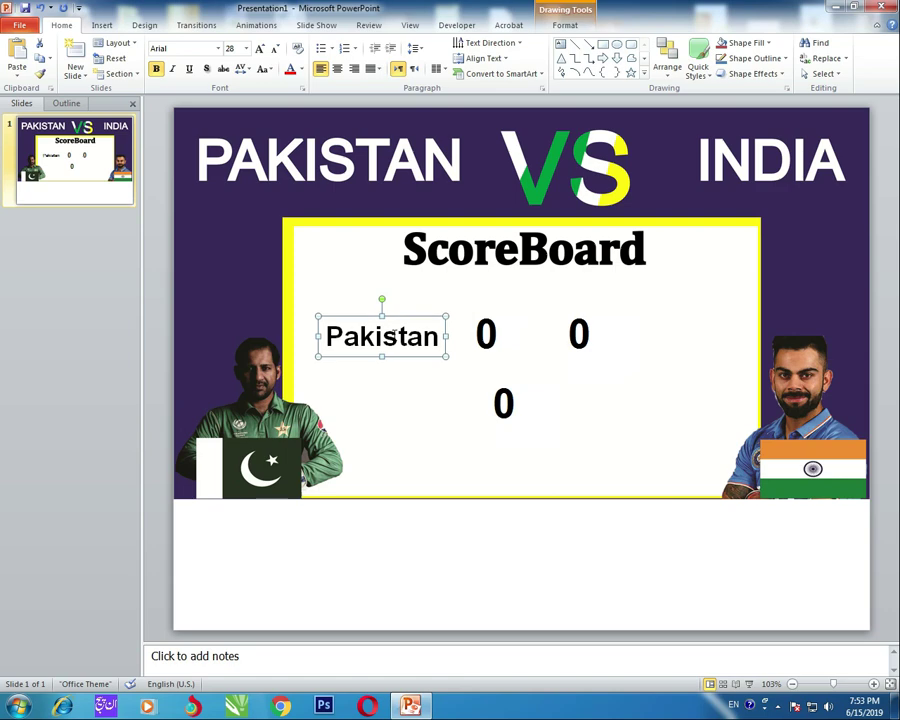
Shift the first upper zero label to the right so it sits directly above the lower zero.
{"action": "left_click", "coordinate": [495, 348]}
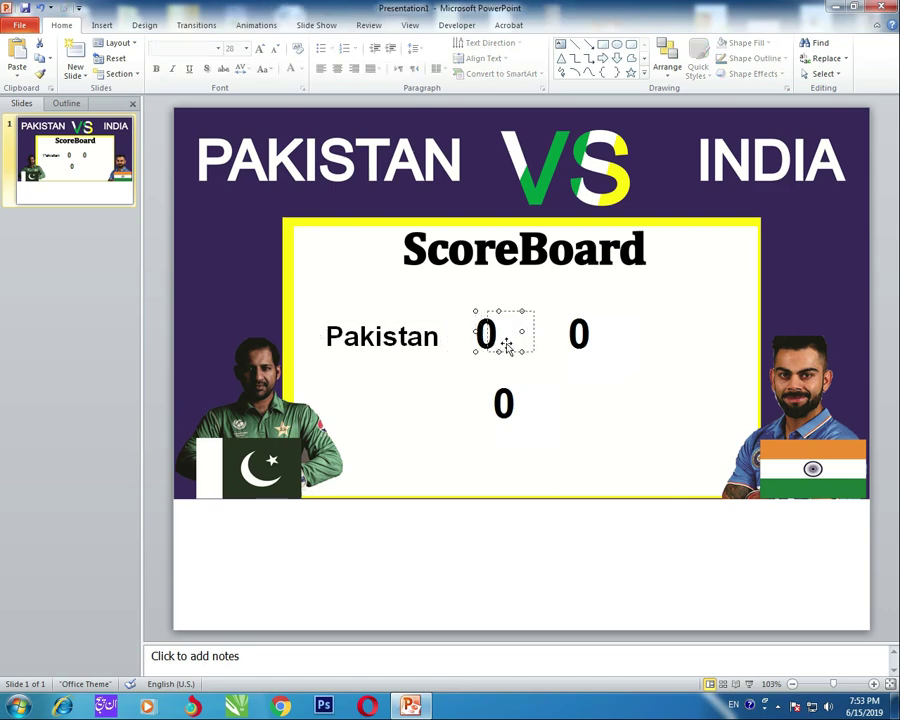
{"action": "left_click_drag", "start_coordinate": [507, 345], "coordinate": [519, 346]}
{"action": "key", "text": "Right"}
{"action": "key", "text": "Right"}
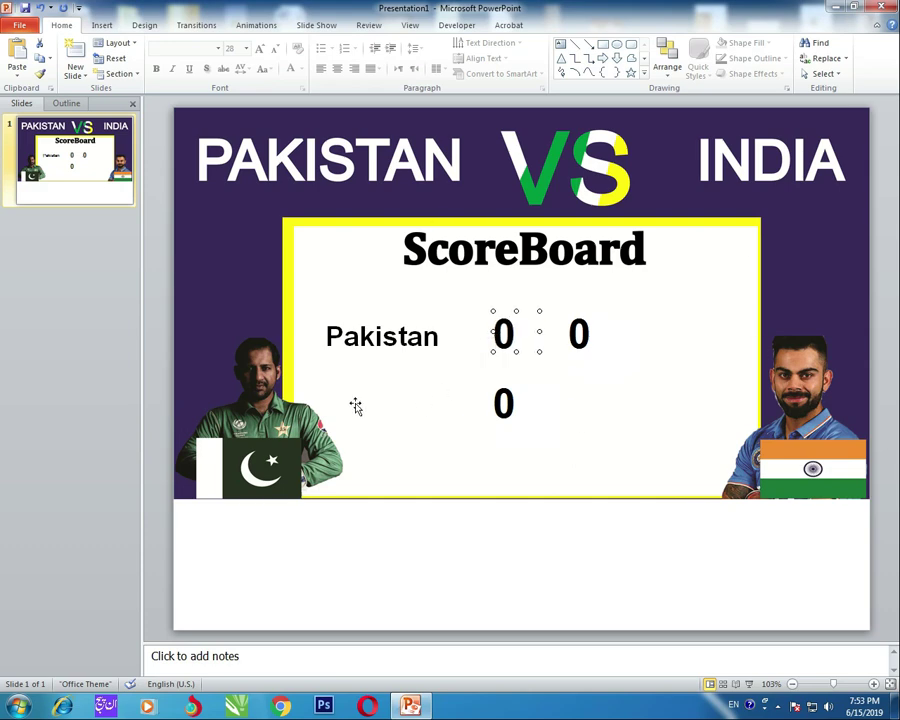
Duplicate the "Pakistan" text box and place the copy in the row below, beside the lower zero.
{"action": "left_click", "coordinate": [369, 343]}
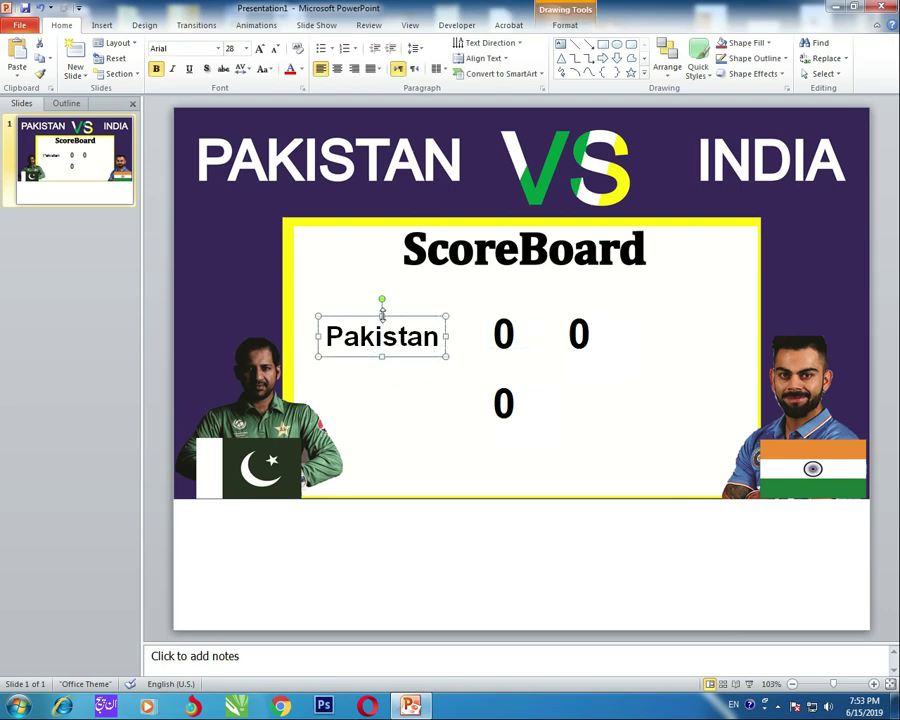
{"action": "left_click_drag", "start_coordinate": [382, 315], "coordinate": [401, 390]}
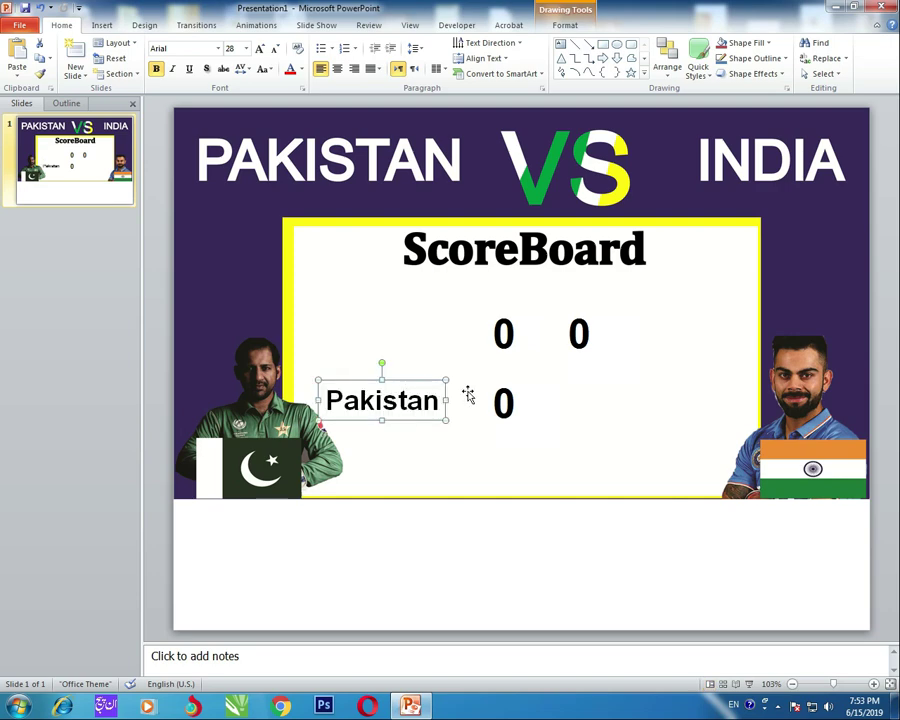
{"action": "key", "text": "ctrl+z"}
{"action": "key", "text": "ctrl+v"}
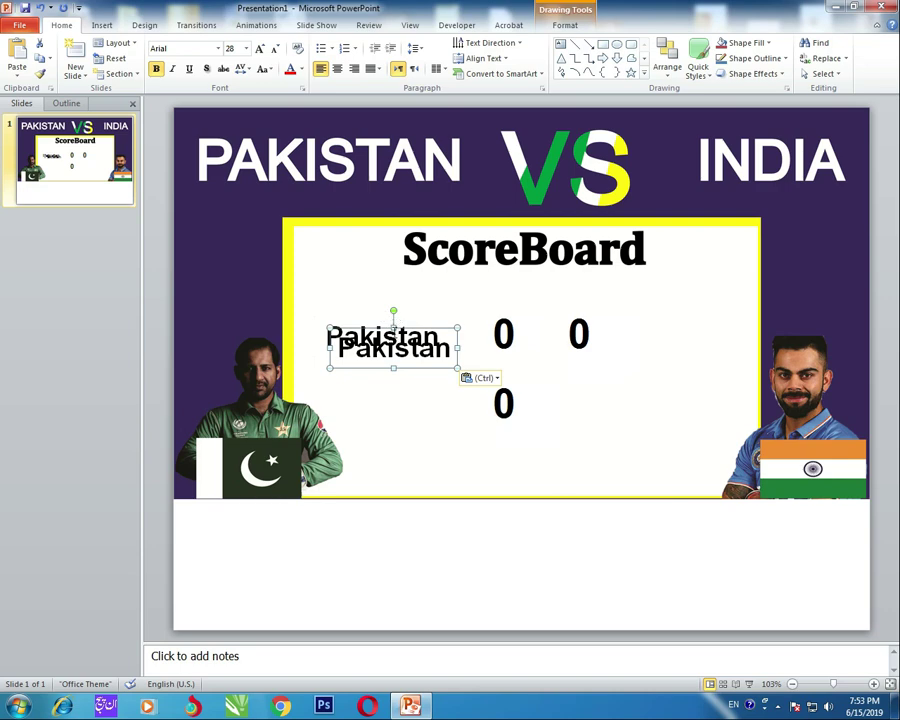
{"action": "left_click_drag", "start_coordinate": [393, 350], "coordinate": [394, 422]}
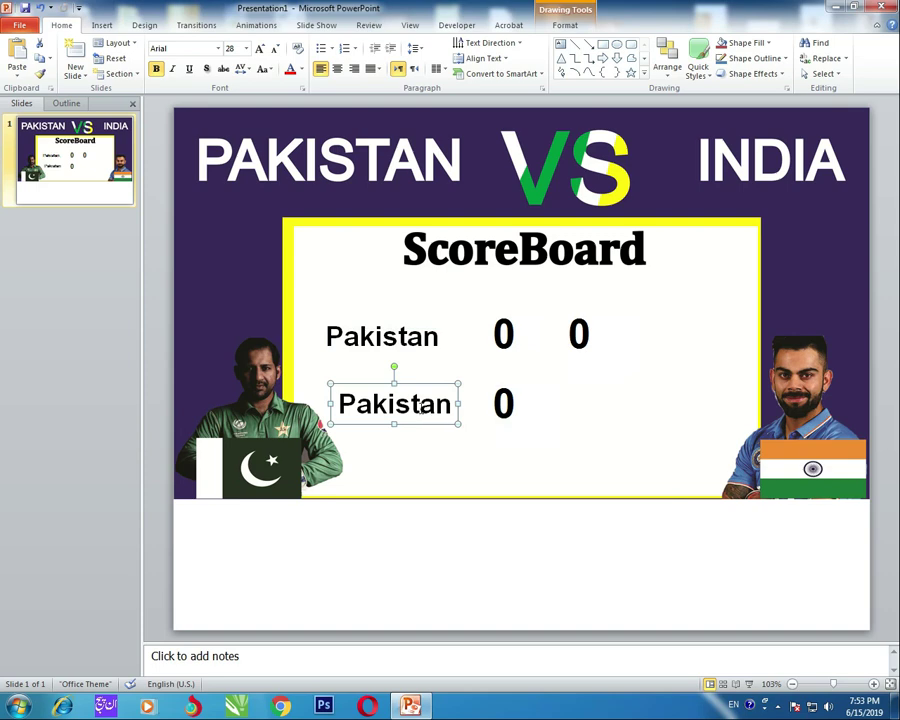
Change the lower copy's text to "Score" and position it roughly centered beneath "Pakistan", level with the lower zero.
{"action": "left_click", "coordinate": [419, 403]}
{"action": "key", "text": "ctrl+a"}
{"action": "key", "text": "Delete"}
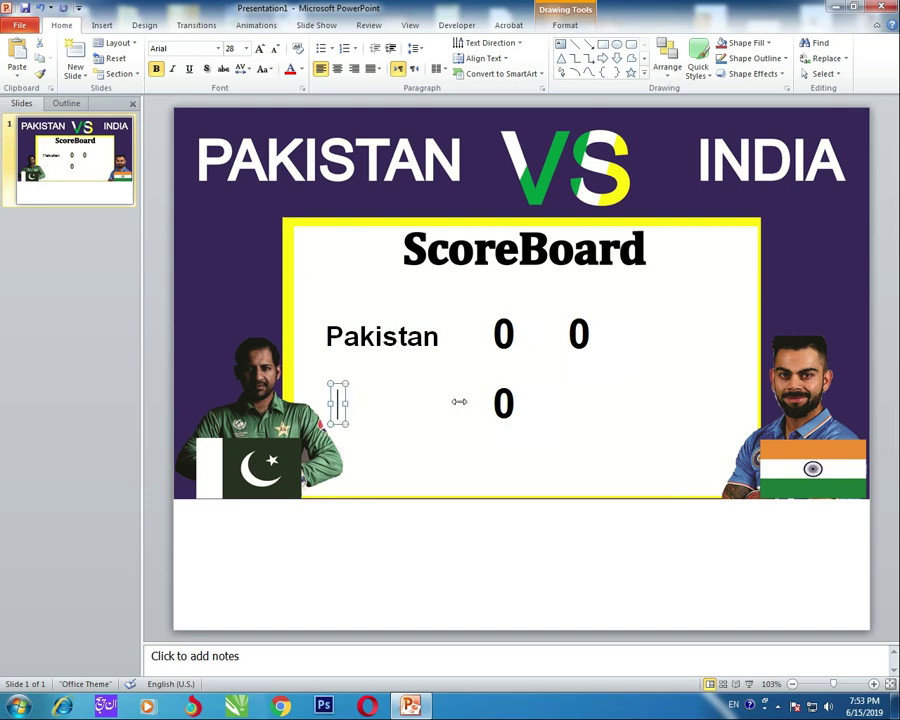
{"action": "type", "text": "Score"}
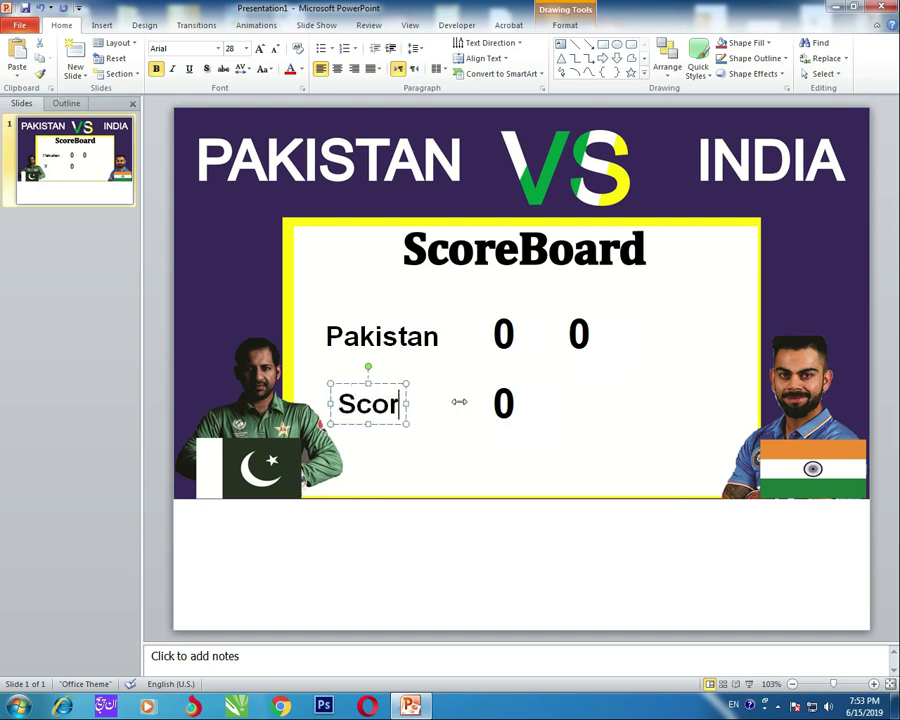
{"action": "left_click", "coordinate": [379, 383]}
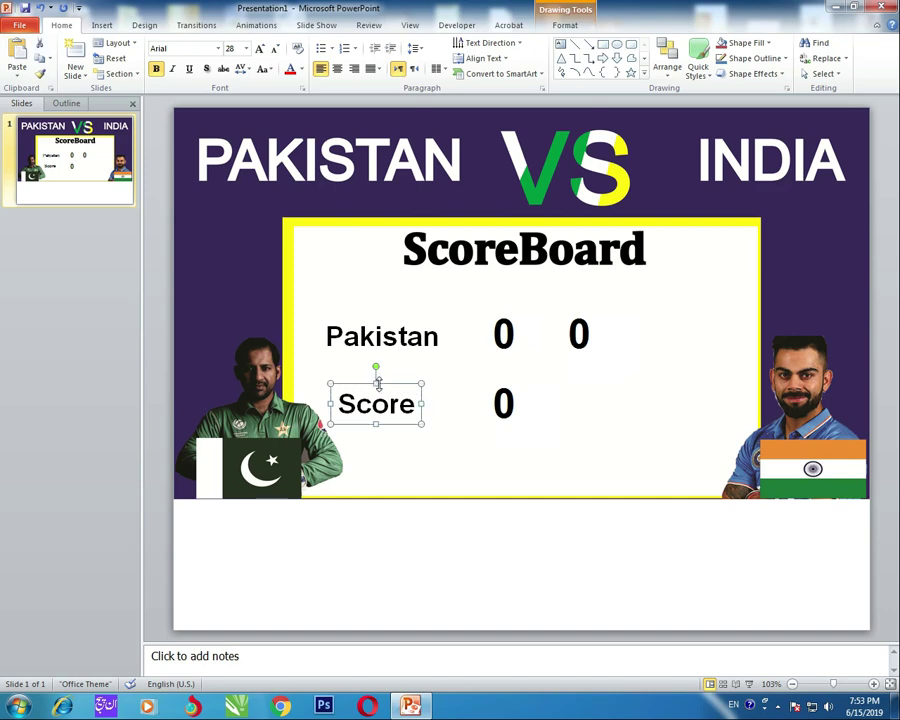
{"action": "left_click_drag", "start_coordinate": [379, 388], "coordinate": [397, 390]}
{"action": "key", "text": "Right"}
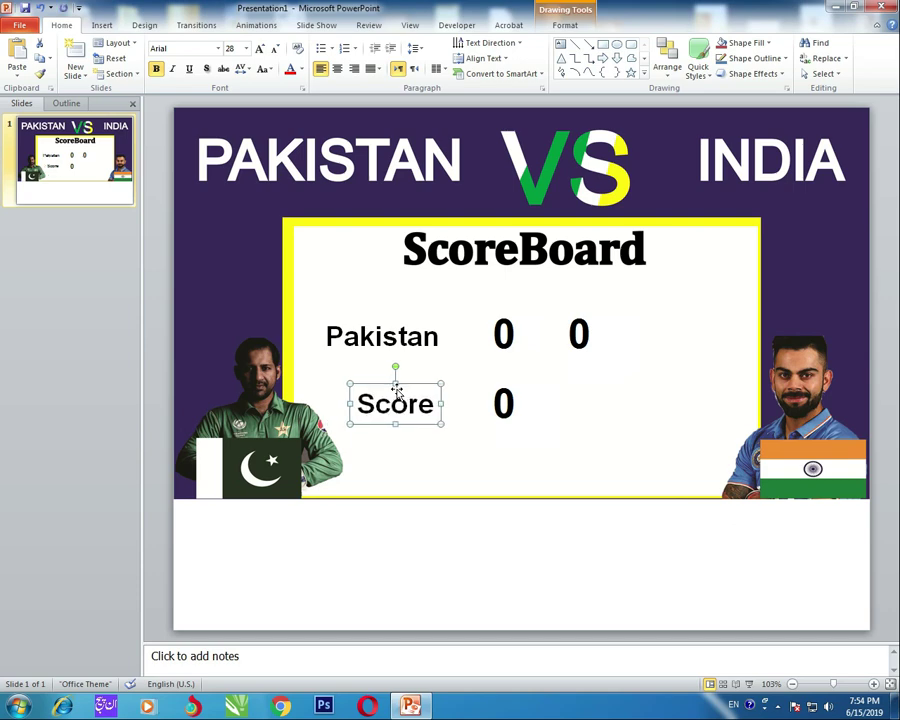
{"action": "key", "text": "Down"}
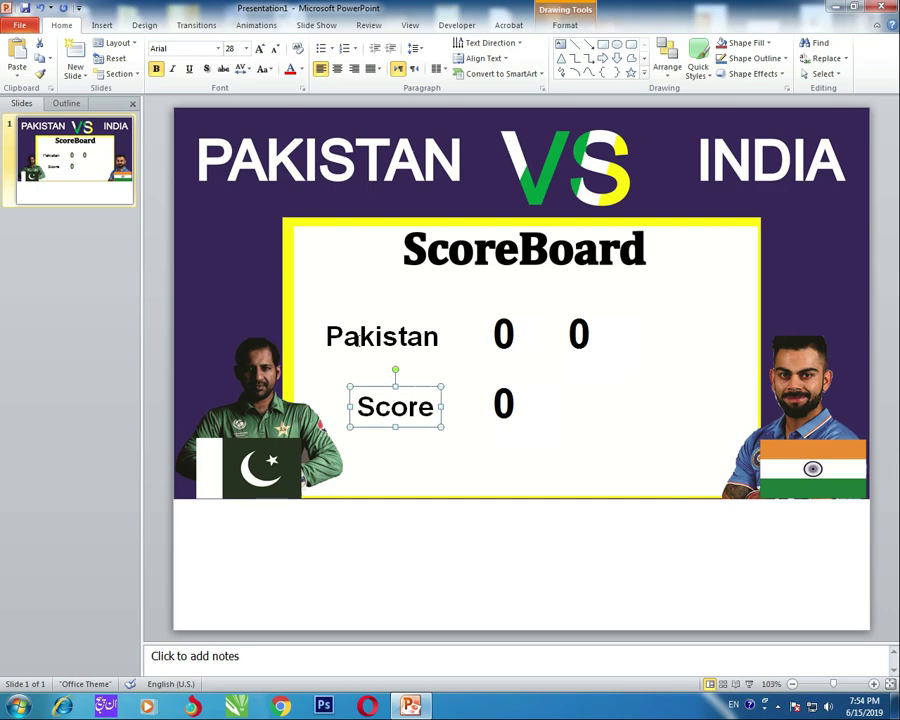
Select the "Pakistan" and "Score" text boxes together and move them right, closer to their zeros.
{"action": "left_click", "coordinate": [382, 336]}
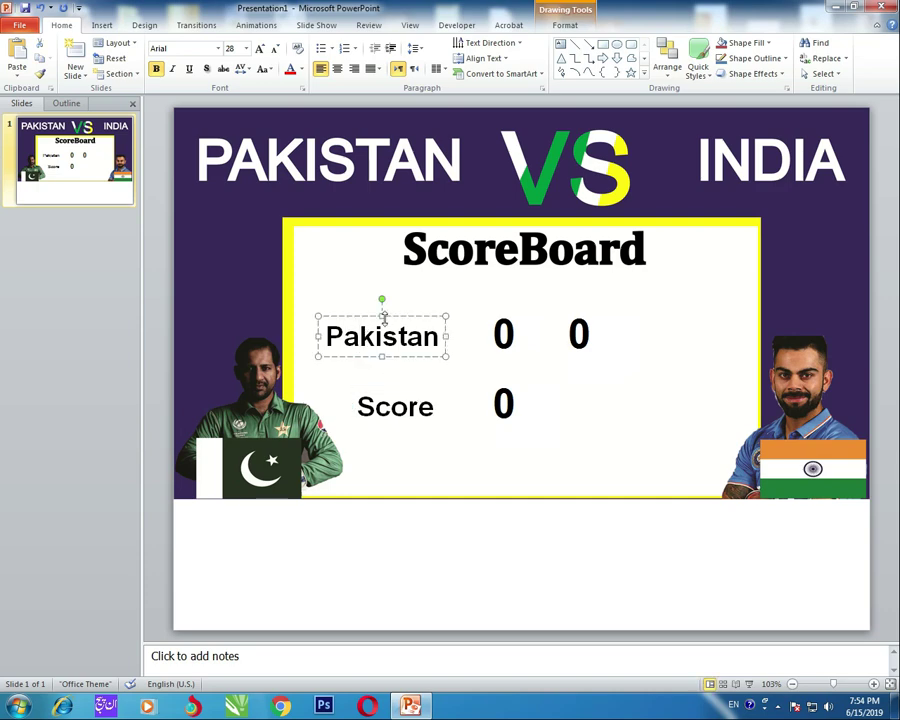
{"action": "left_click", "coordinate": [404, 405]}
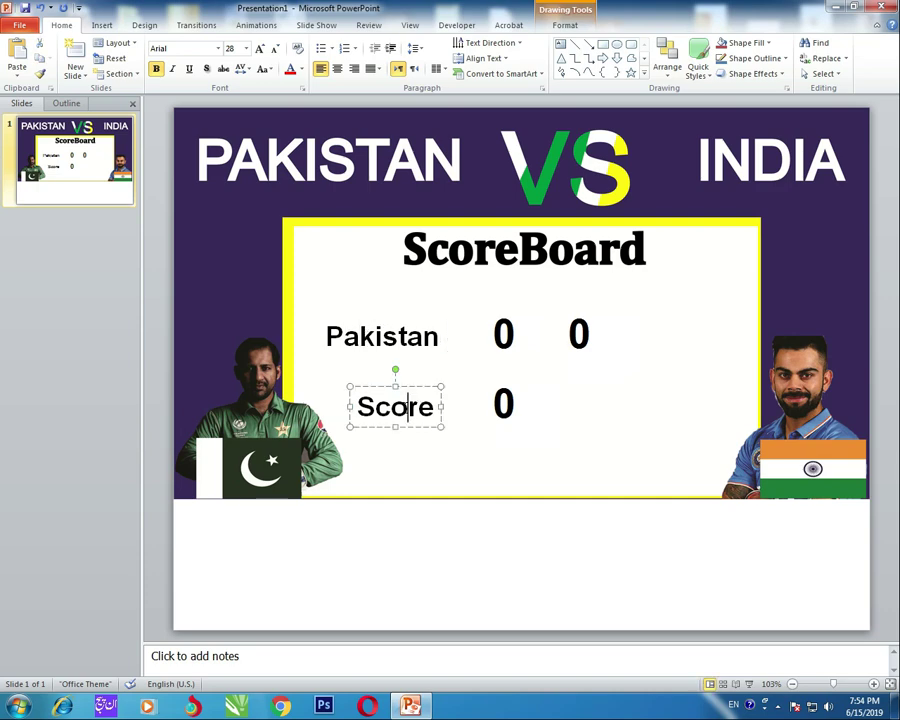
{"action": "key", "text": "Escape"}
{"action": "left_click", "coordinate": [397, 407]}
{"action": "left_click", "coordinate": [382, 334], "text": "shift"}
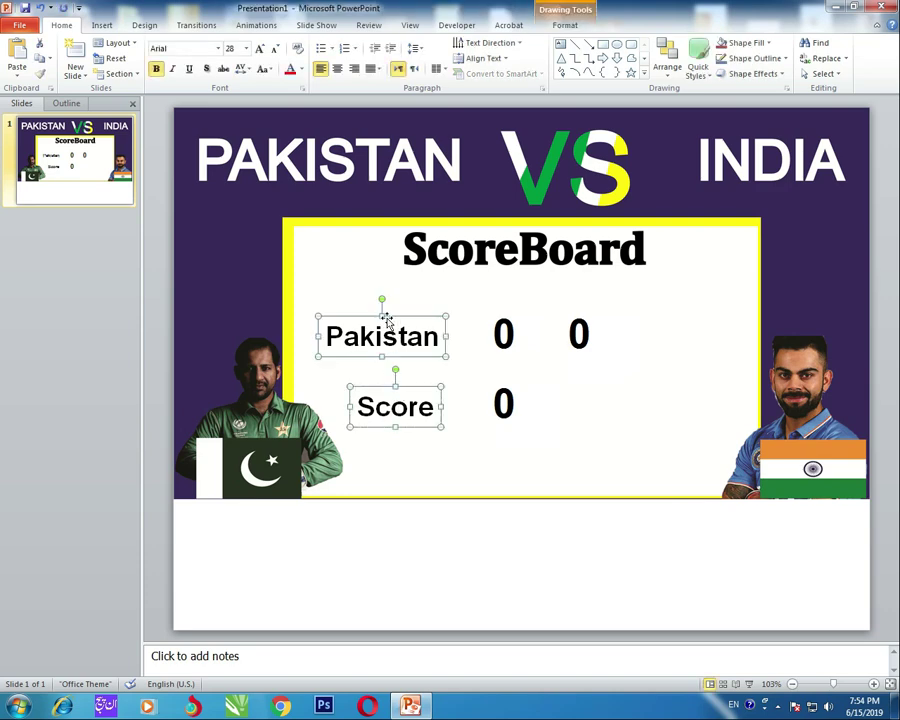
{"action": "key", "text": "Right"}
{"action": "key", "text": "Right"}
{"action": "key", "text": "Right"}
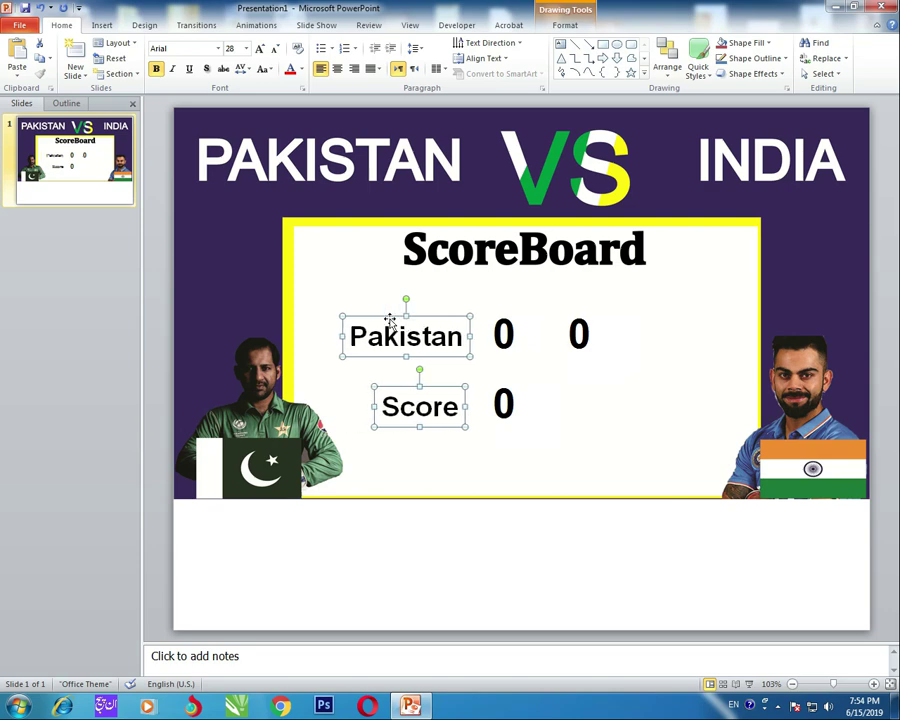
{"action": "key", "text": "Right"}
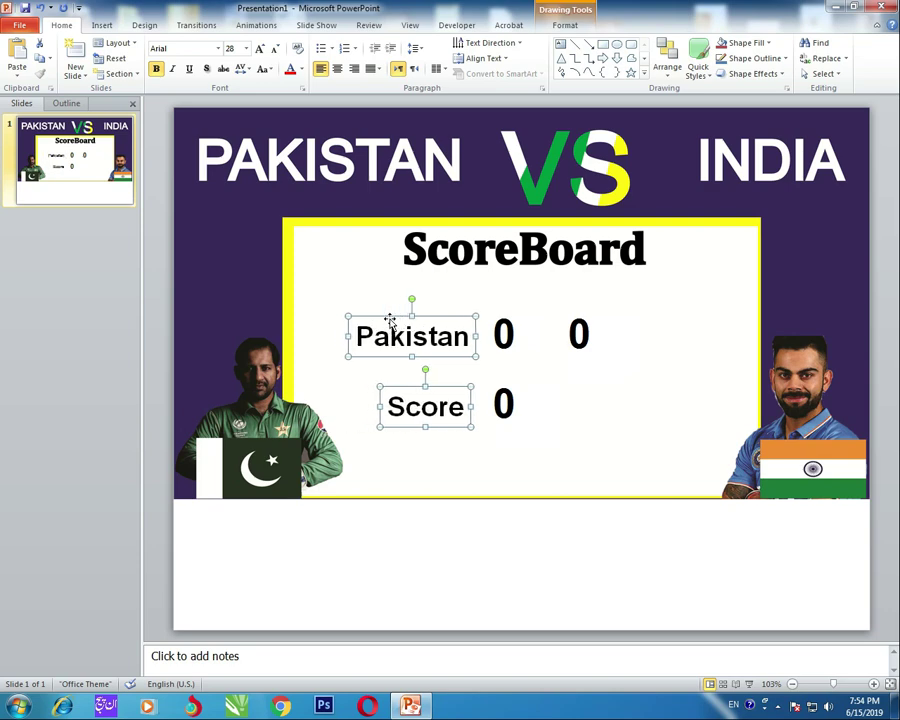
Insert the "pak flag" picture, shrink it to about 0.45" by 0.68", and place it just left of "Pakistan".
{"action": "left_click", "coordinate": [319, 338]}
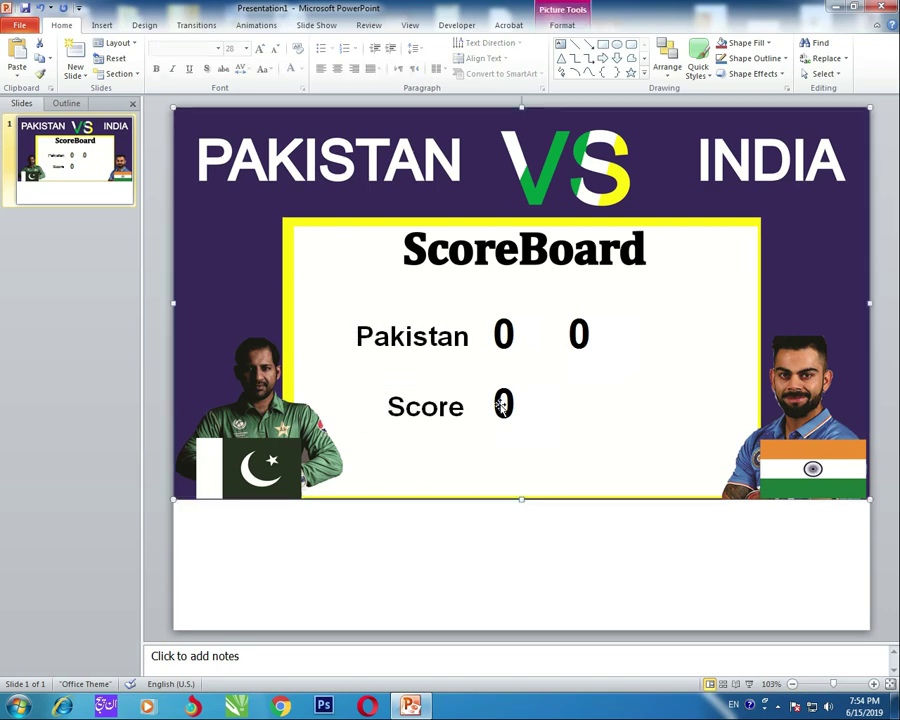
{"action": "left_click", "coordinate": [102, 25]}
{"action": "left_click", "coordinate": [55, 68]}
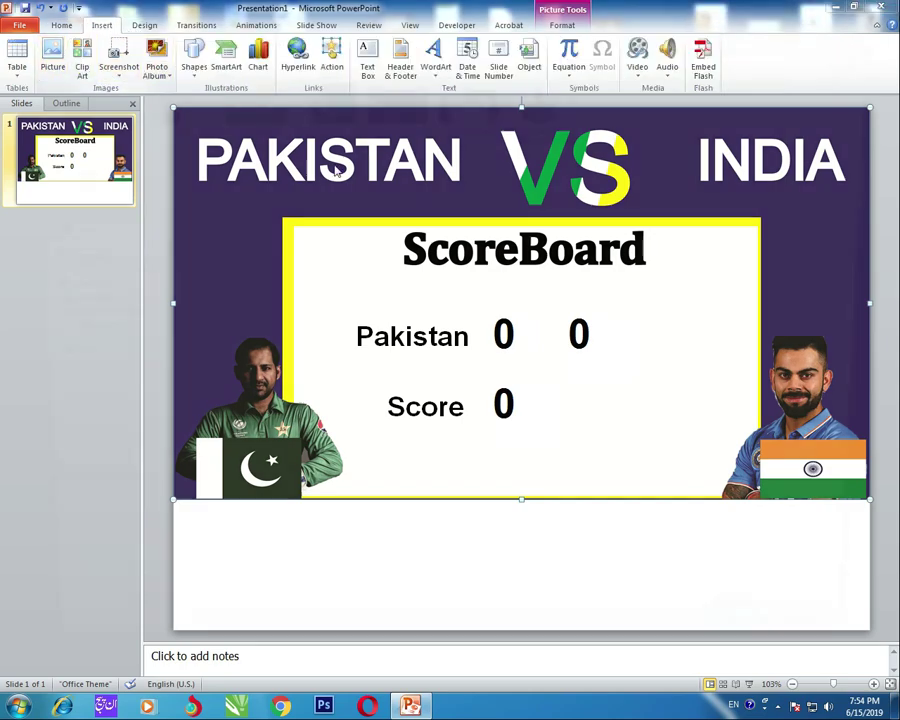
{"action": "left_click", "coordinate": [324, 100]}
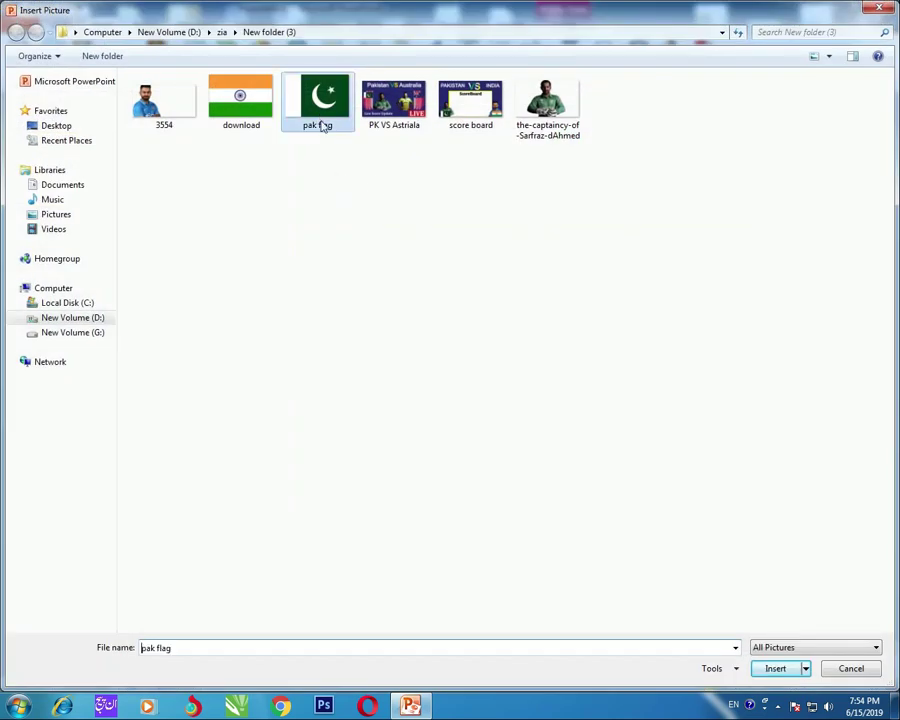
{"action": "left_click", "coordinate": [777, 668]}
{"action": "left_click_drag", "start_coordinate": [454, 330], "coordinate": [288, 273]}
{"action": "left_click_drag", "start_coordinate": [400, 343], "coordinate": [360, 328]}
{"action": "left_click_drag", "start_coordinate": [455, 378], "coordinate": [326, 351]}
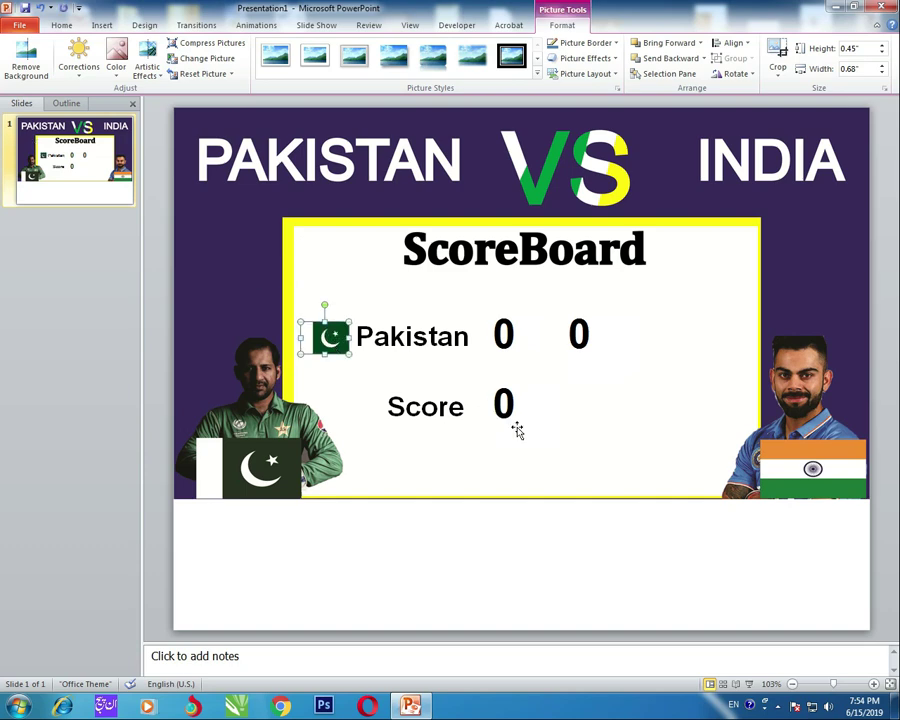
Duplicate the "Score" text box and place the copy to the right of the lower zero.
{"action": "key", "text": "Tab"}
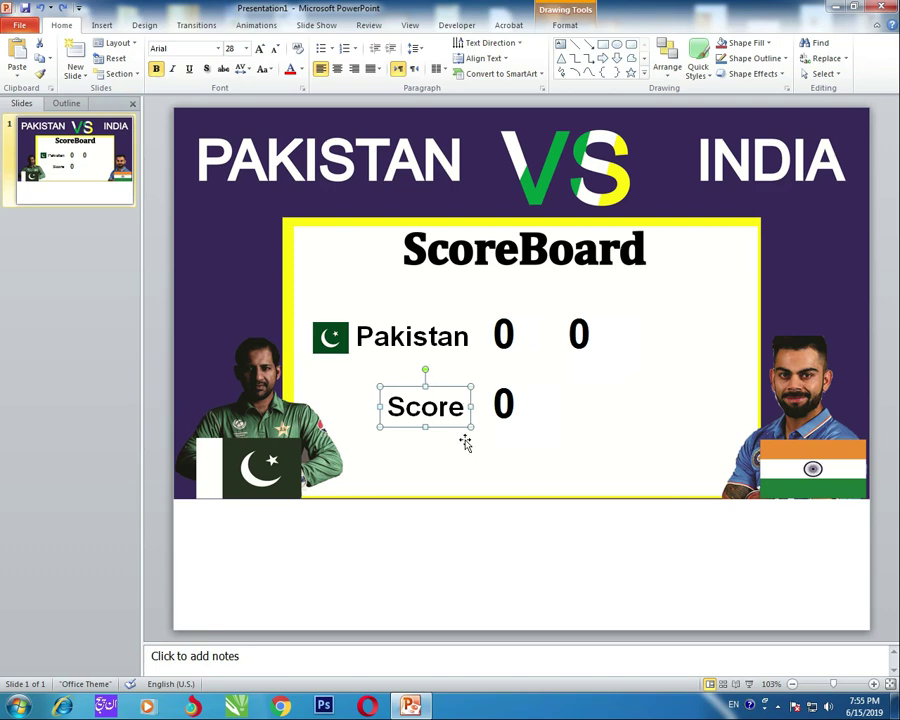
{"action": "key", "text": "ctrl+v"}
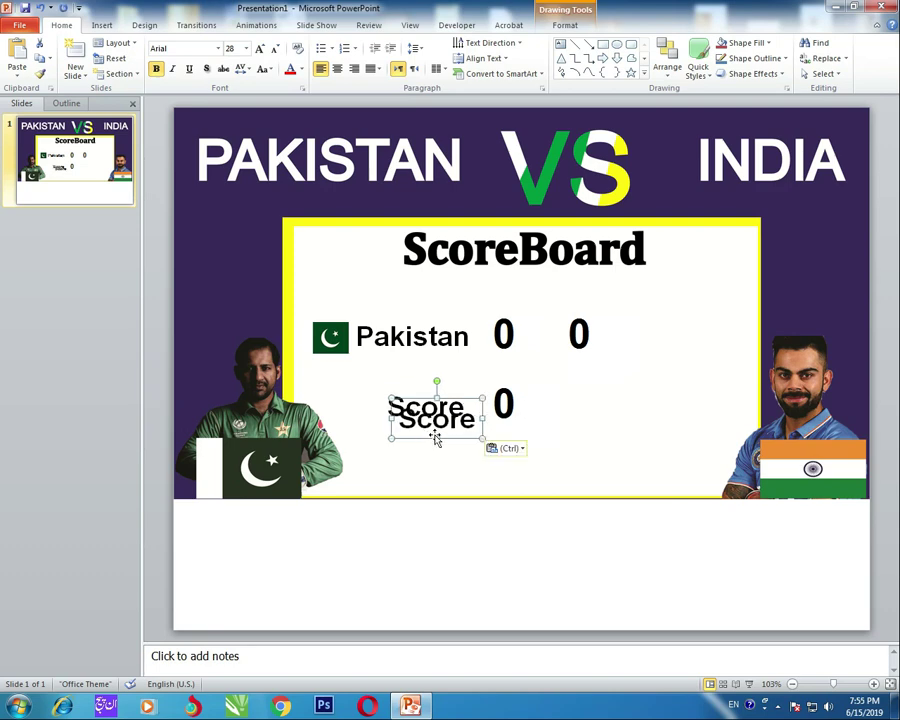
{"action": "left_click_drag", "start_coordinate": [436, 440], "coordinate": [609, 428]}
Move the copied "Score" text box further right, clear of the lower zero's label, keeping its original text.
{"action": "left_click", "coordinate": [630, 410]}
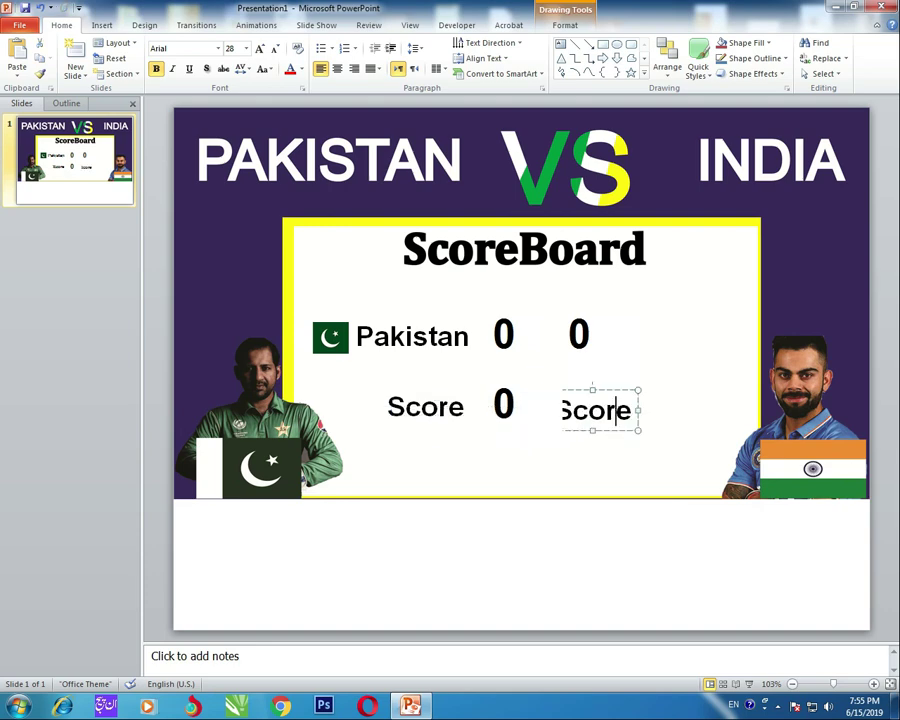
{"action": "key", "text": "BackSpace"}
{"action": "key", "text": "BackSpace"}
{"action": "key", "text": "BackSpace"}
{"action": "key", "text": "BackSpace"}
{"action": "key", "text": "BackSpace"}
{"action": "left_click_drag", "start_coordinate": [565, 393], "coordinate": [629, 392]}
{"action": "key", "text": "ctrl+z"}
{"action": "key", "text": "ctrl+z"}
{"action": "left_click_drag", "start_coordinate": [564, 396], "coordinate": [601, 396]}
{"action": "key", "text": "ctrl+z"}
{"action": "key", "text": "ctrl+z"}
{"action": "key", "text": "ctrl+z"}
{"action": "left_click", "coordinate": [618, 390]}
{"action": "key", "text": "ctrl+z"}
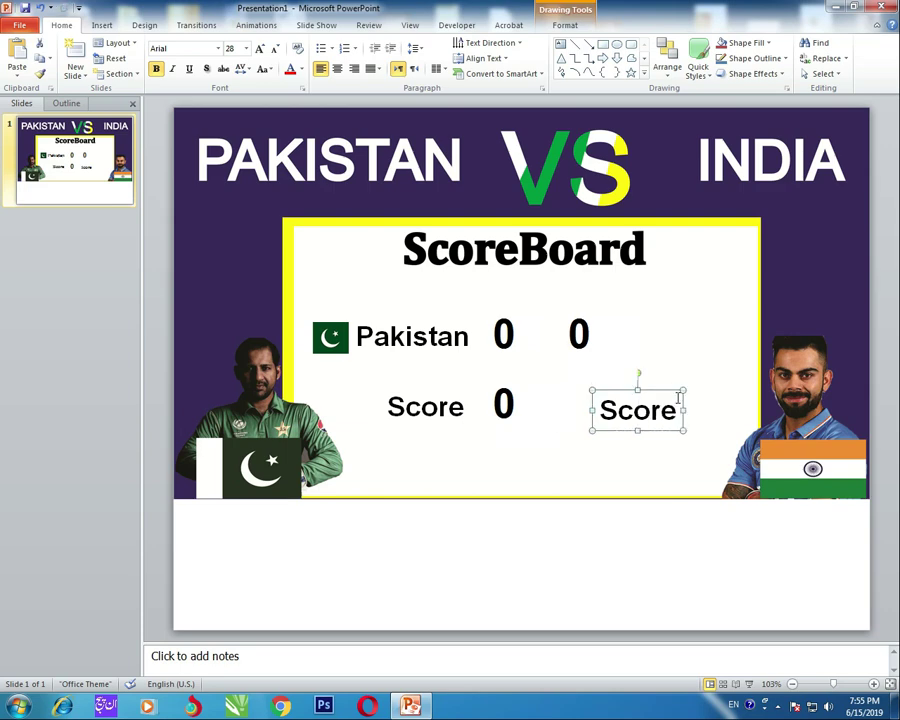
Replace the copied box's text with "/" and enlarge it to font size 36.
{"action": "key", "text": "BackSpace"}
{"action": "key", "text": "BackSpace"}
{"action": "key", "text": "BackSpace"}
{"action": "key", "text": "BackSpace"}
{"action": "key", "text": "BackSpace"}
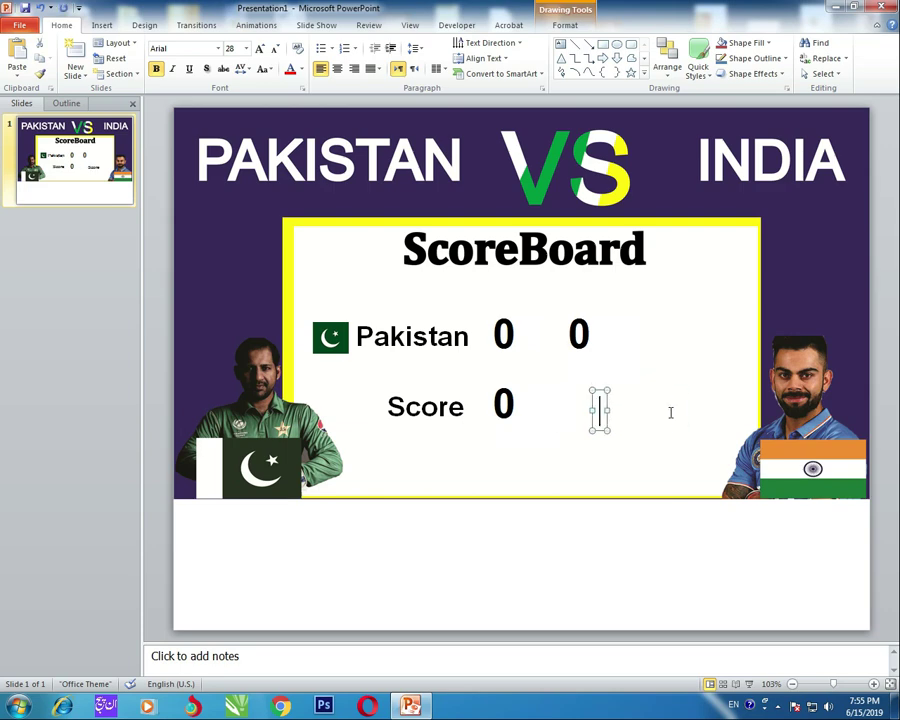
{"action": "type", "text": "/"}
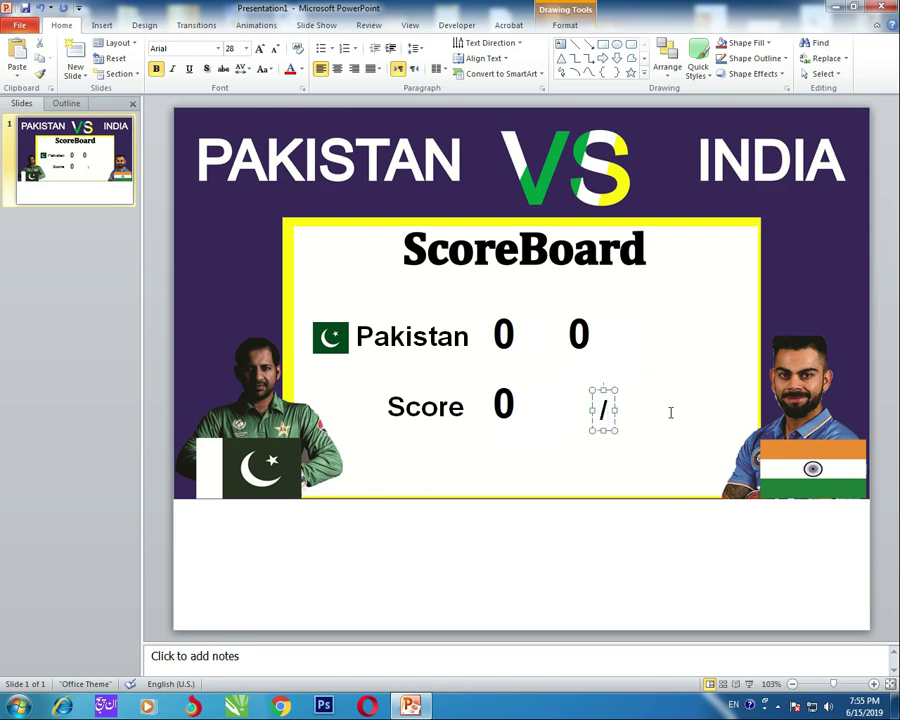
{"action": "key", "text": "ctrl+a"}
{"action": "key", "text": "ctrl+shift+period"}
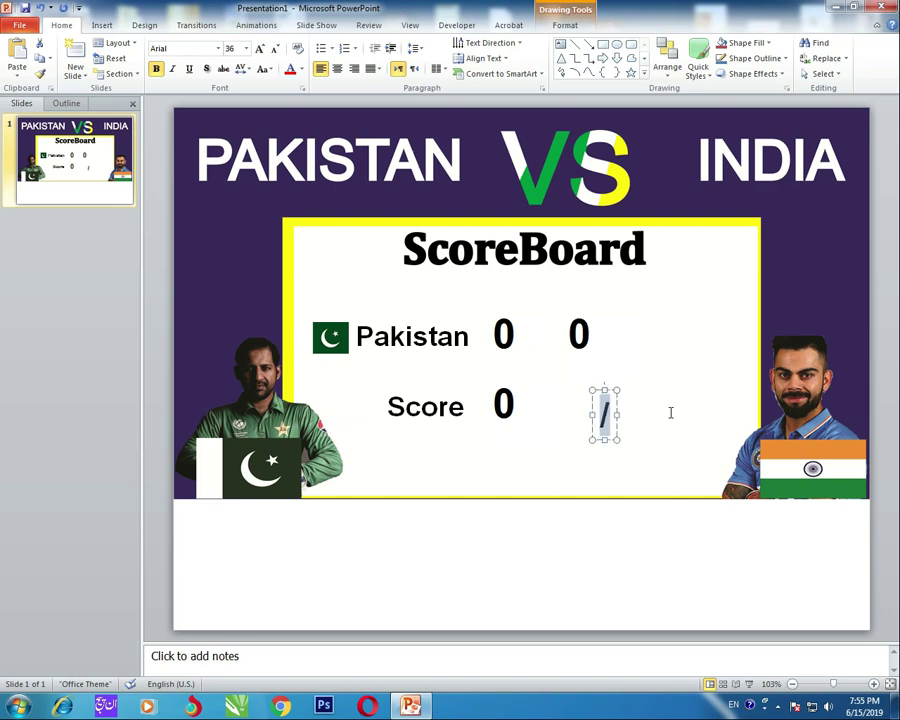
Enlarge the "/" to font size 40 and move its text box between the two zeros of the "Pakistan" row.
{"action": "key", "text": "ctrl+shift+period"}
{"action": "left_click", "coordinate": [606, 389]}
{"action": "left_click", "coordinate": [538, 329]}
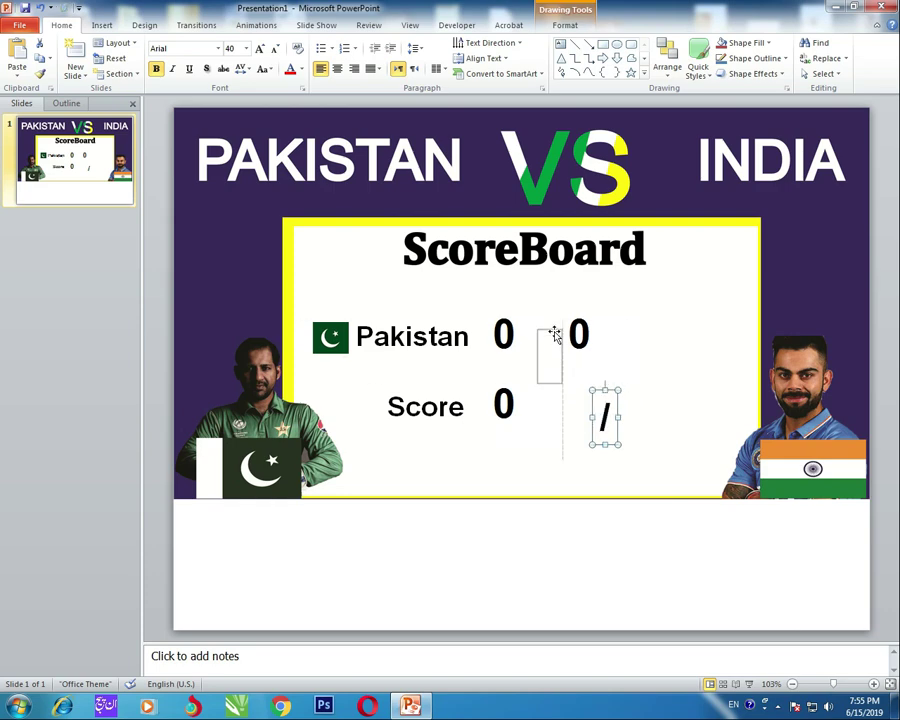
{"action": "left_click_drag", "start_coordinate": [554, 334], "coordinate": [560, 316]}
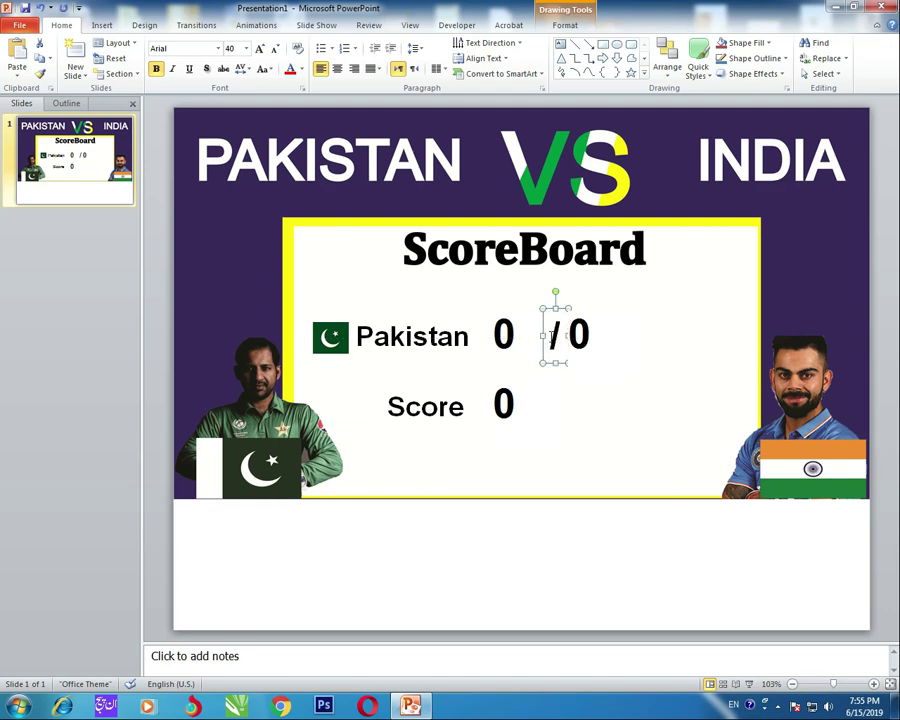
Enlarge the "/" to font size 48 and nudge it vertically to line up with the upper zeros.
{"action": "double_click", "coordinate": [551, 336]}
{"action": "key", "text": "ctrl+shift+period"}
{"action": "key", "text": "ctrl+shift+period"}
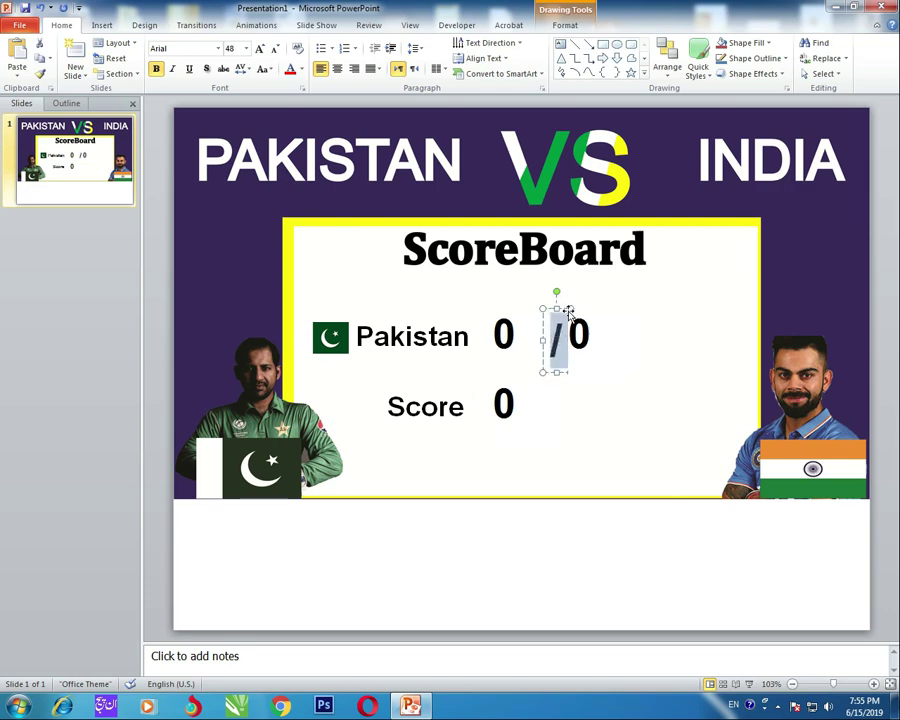
{"action": "key", "text": "Escape"}
{"action": "key", "text": "Down"}
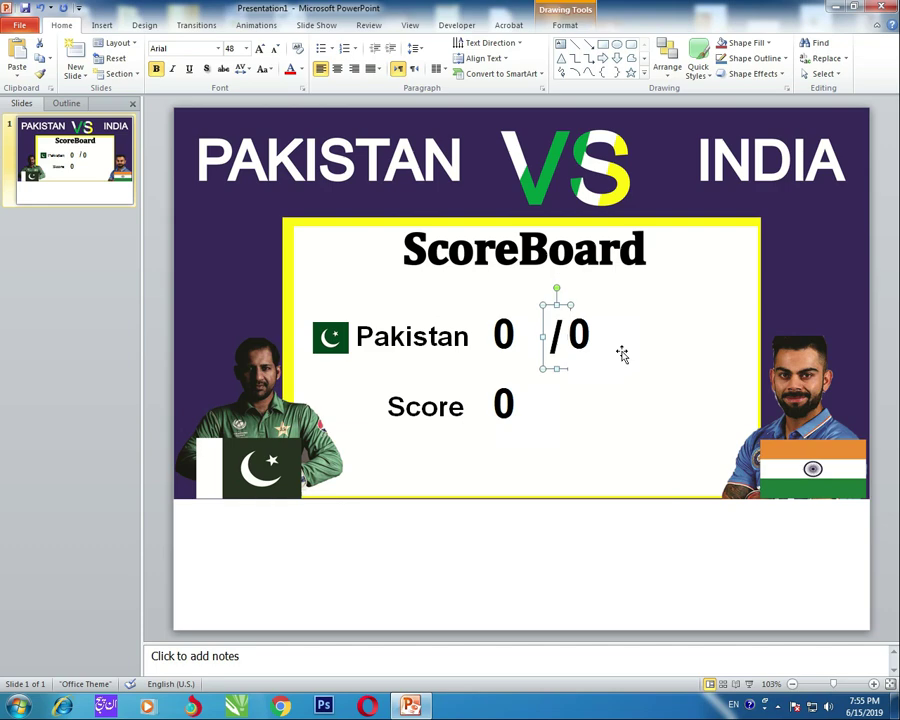
{"action": "key", "text": "Up"}
Reduce the height of the label right of the slash to fit its digit and shift it right, away from the slash.
{"action": "left_click", "coordinate": [607, 379]}
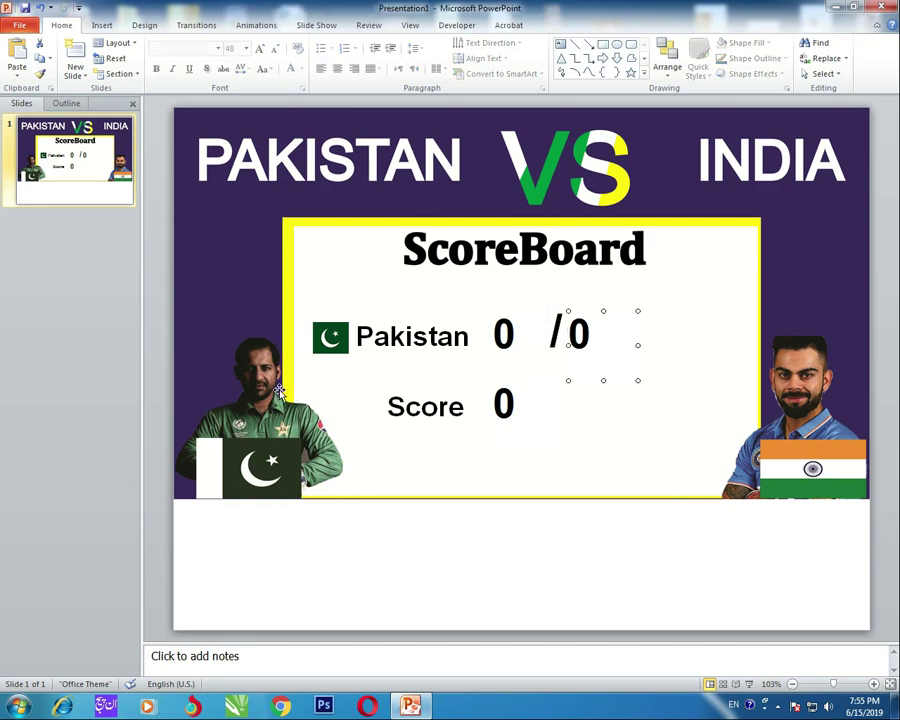
{"action": "left_click_drag", "start_coordinate": [604, 379], "coordinate": [604, 357]}
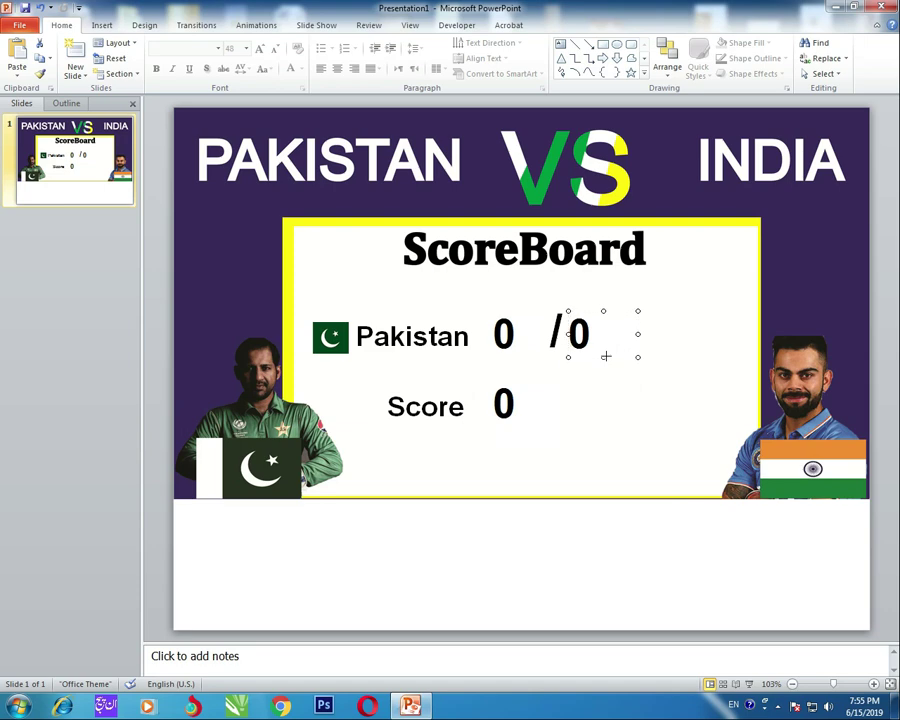
{"action": "left_click", "coordinate": [501, 335]}
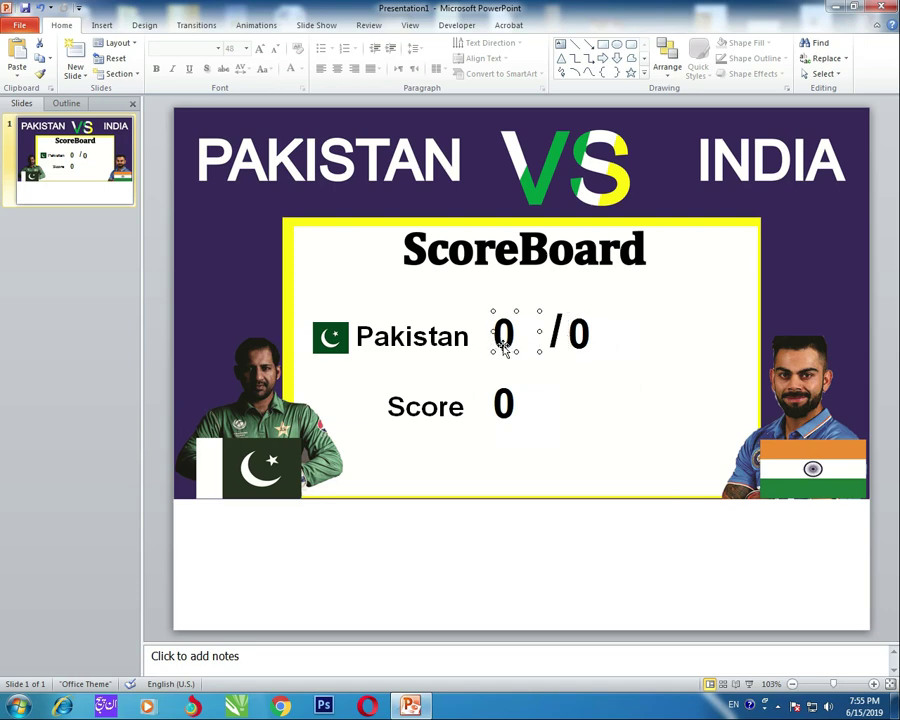
{"action": "left_click", "coordinate": [569, 330]}
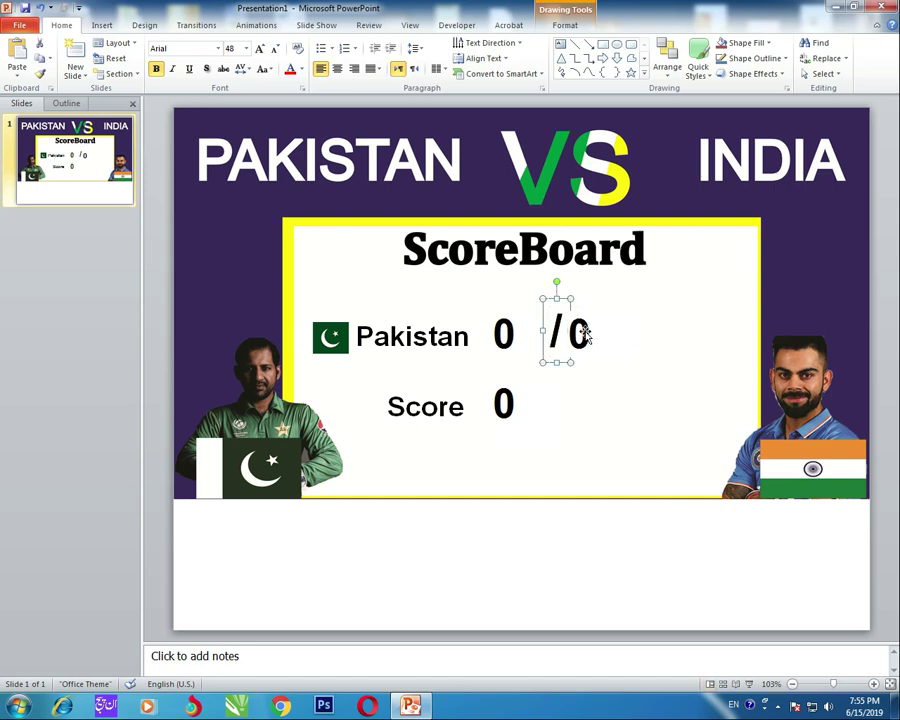
{"action": "left_click", "coordinate": [585, 334]}
{"action": "key", "text": "Right"}
{"action": "key", "text": "Right"}
{"action": "key", "text": "Right"}
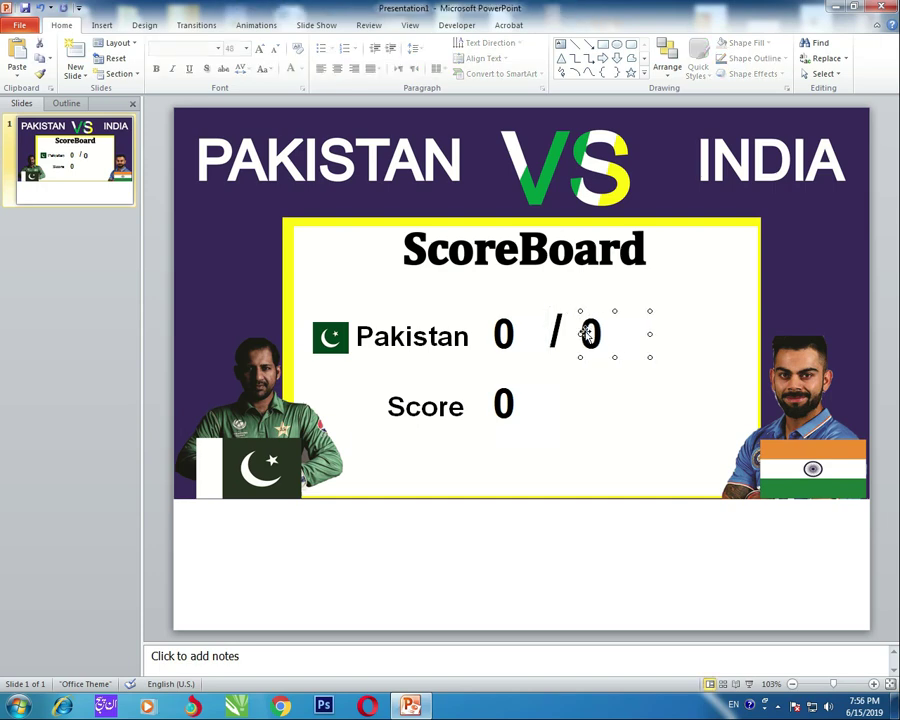
Nudge the "/" text box right until it sits directly before the second zero in the "Pakistan" row.
{"action": "left_click", "coordinate": [556, 330]}
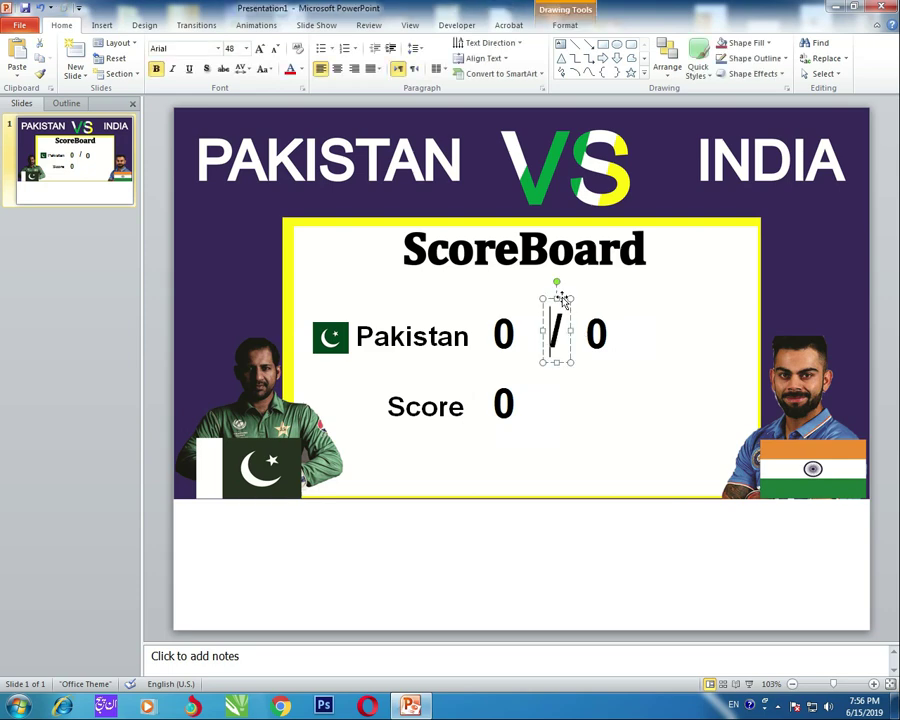
{"action": "key", "text": "Right"}
{"action": "key", "text": "Right"}
{"action": "key", "text": "Right"}
{"action": "key", "text": "Right"}
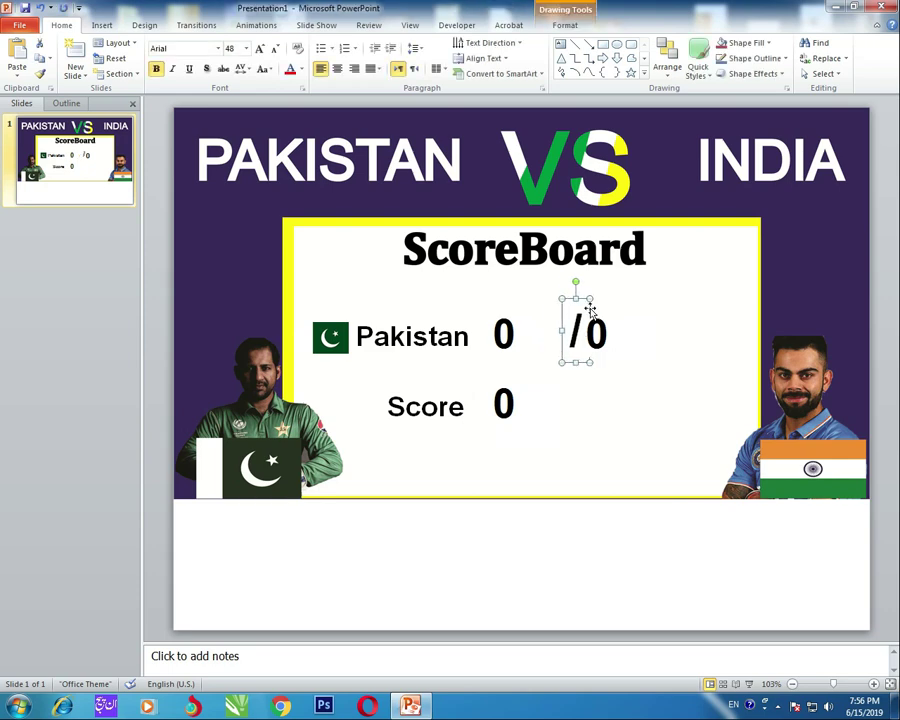
{"action": "left_click", "coordinate": [568, 392]}
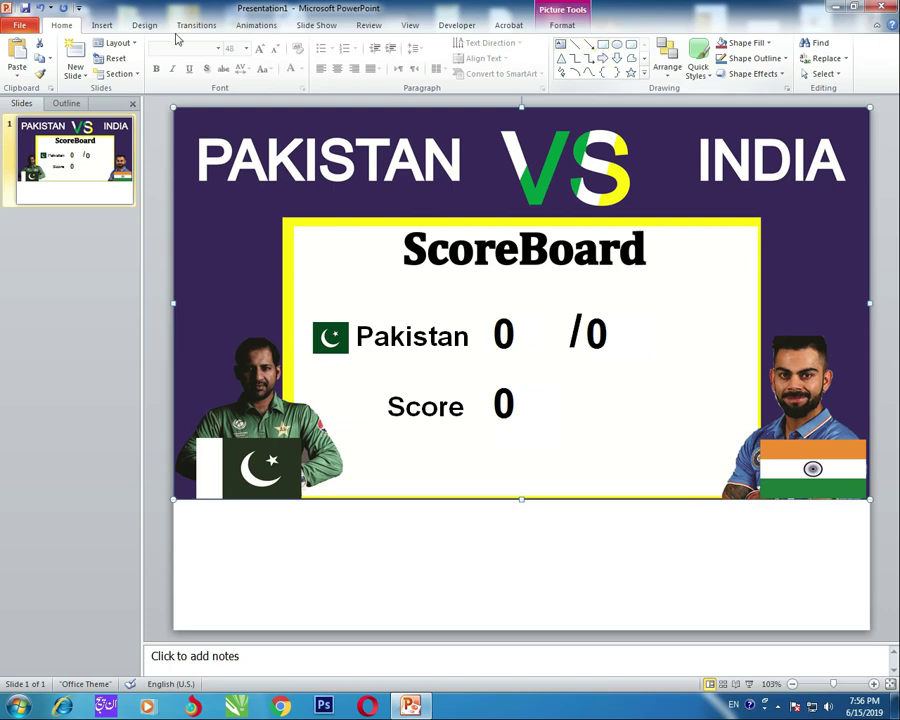
Draw a rectangle about 0.33" by 0.5" in the blank area below the Pakistan flag and label it "+2".
{"action": "left_click", "coordinate": [602, 44]}
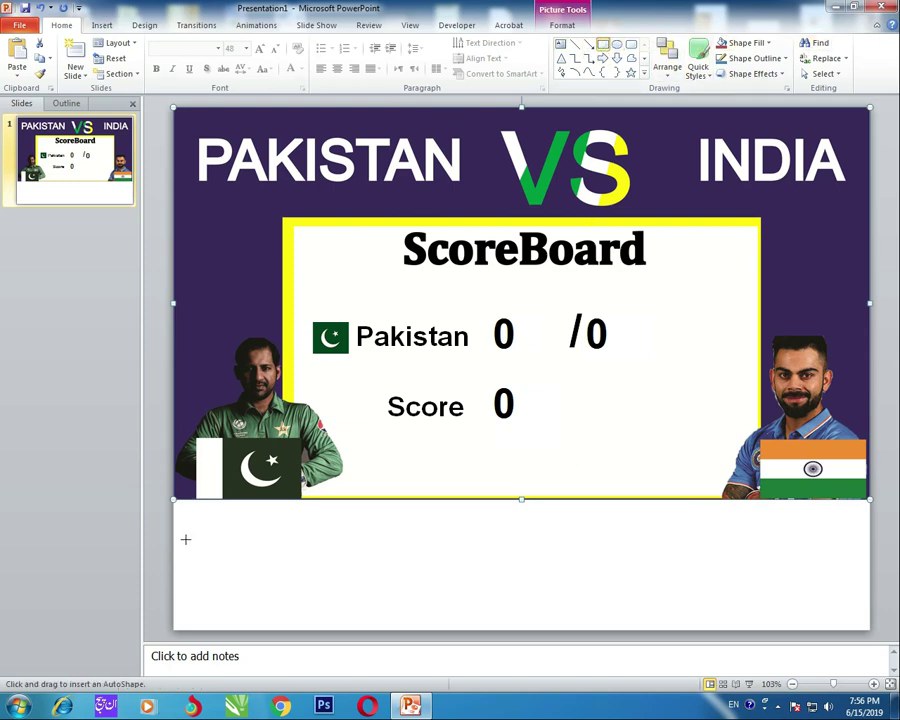
{"action": "mouse_move", "coordinate": [181, 539]}
{"action": "left_mouse_down"}
{"action": "mouse_move", "coordinate": [213, 550]}
{"action": "mouse_move", "coordinate": [214, 560]}
{"action": "left_mouse_up"}
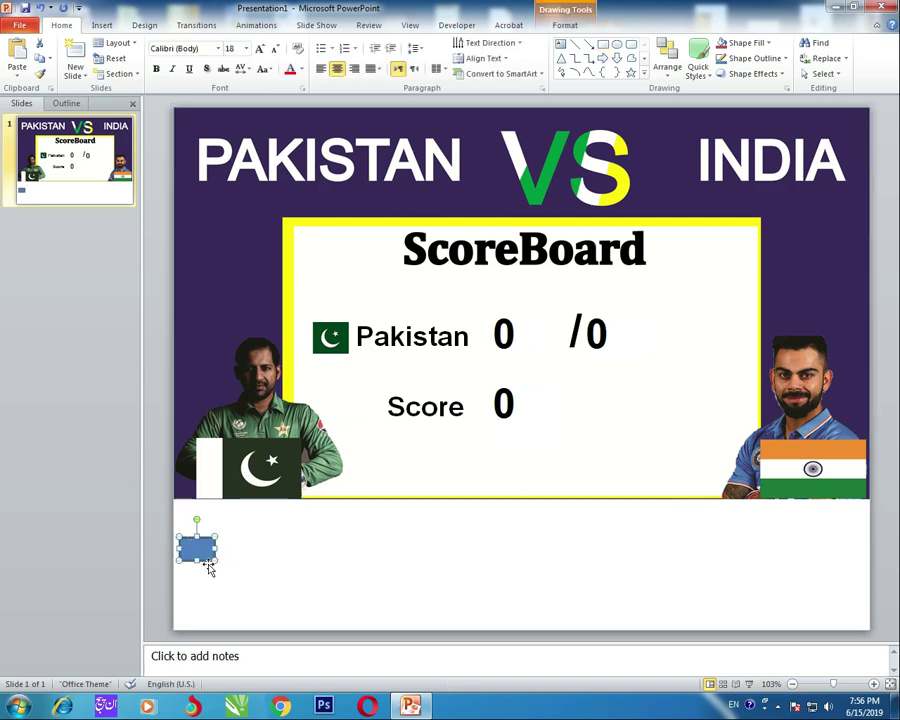
{"action": "key", "text": "Up"}
{"action": "key", "text": "Up"}
{"action": "type", "text": "d"}
{"action": "type", "text": "+2"}
{"action": "left_click", "coordinate": [240, 570]}
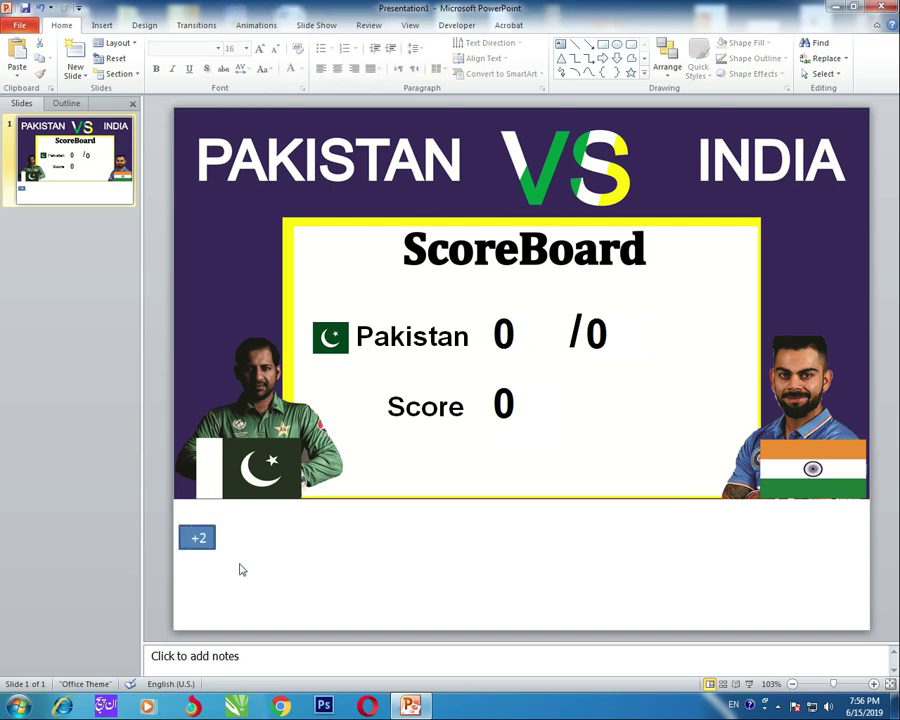
Duplicate the "+2" rectangle twice and stack the copies beneath it in an evenly spaced column.
{"action": "left_click", "coordinate": [198, 530]}
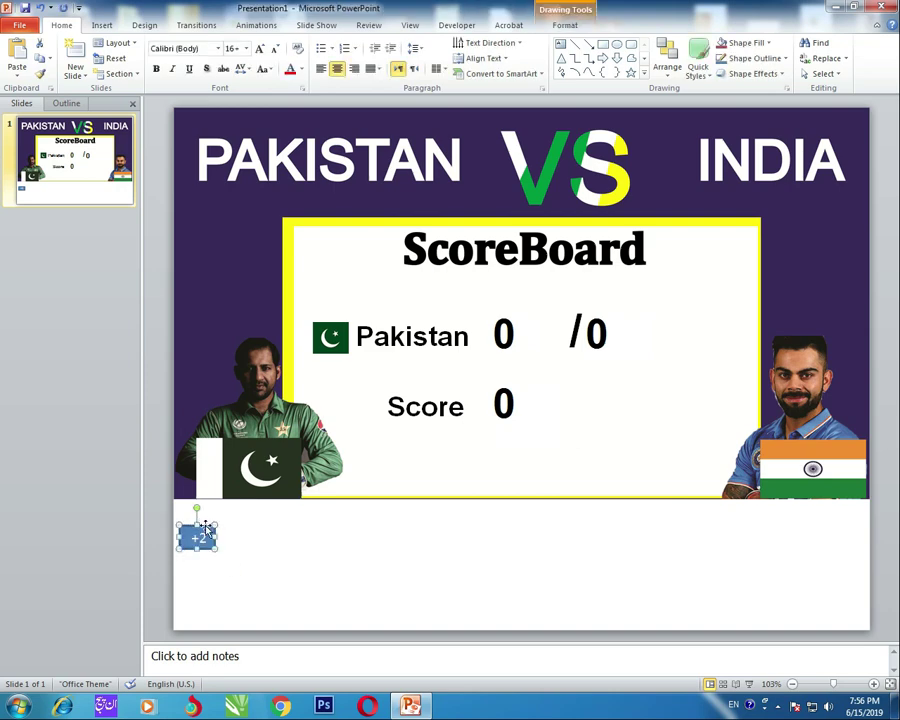
{"action": "left_click_drag", "start_coordinate": [215, 523], "coordinate": [201, 563]}
{"action": "left_click", "coordinate": [281, 542]}
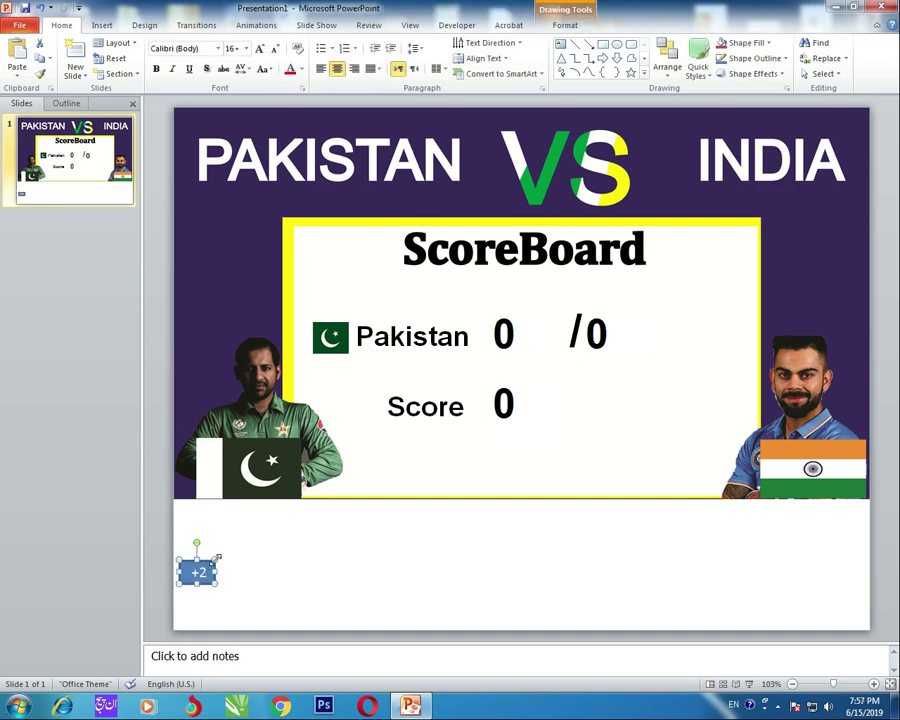
{"action": "key", "text": "ctrl+z"}
{"action": "key", "text": "ctrl+v"}
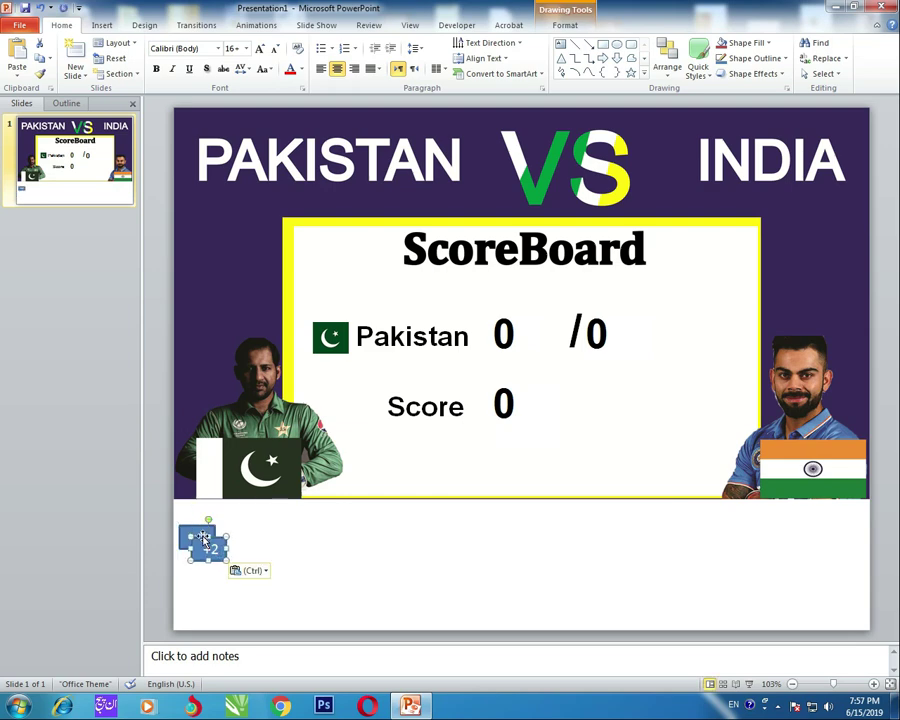
{"action": "left_click_drag", "start_coordinate": [203, 540], "coordinate": [217, 573]}
{"action": "key", "text": "ctrl+v"}
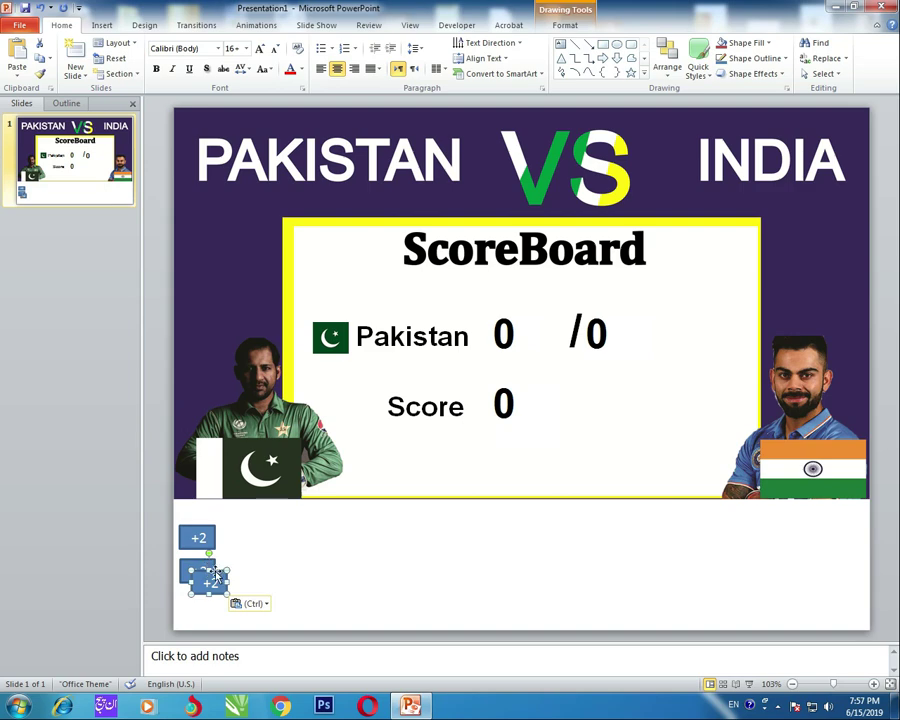
{"action": "left_click_drag", "start_coordinate": [215, 575], "coordinate": [203, 597]}
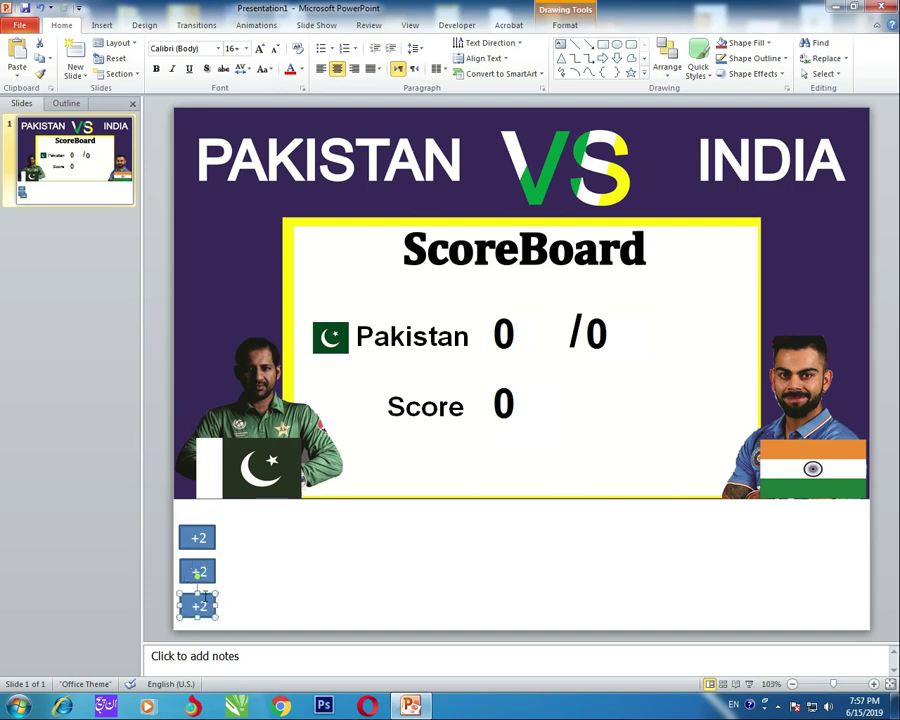
Relabel the middle rectangle of the column "+1" and the lowest one "-1".
{"action": "left_click", "coordinate": [268, 565]}
{"action": "left_click", "coordinate": [203, 572]}
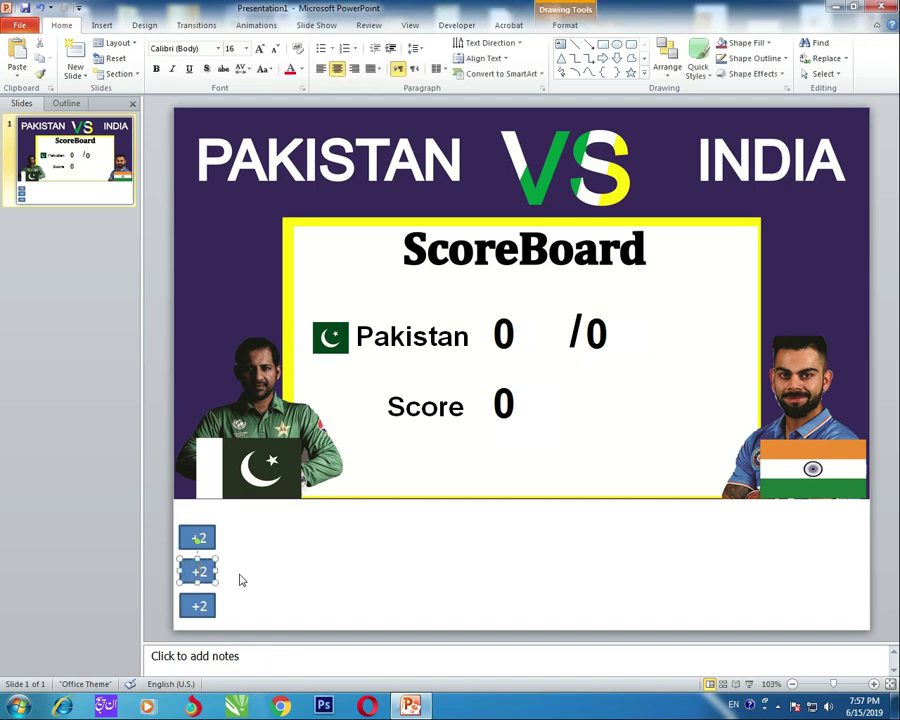
{"action": "type", "text": "+1"}
{"action": "left_click", "coordinate": [203, 606]}
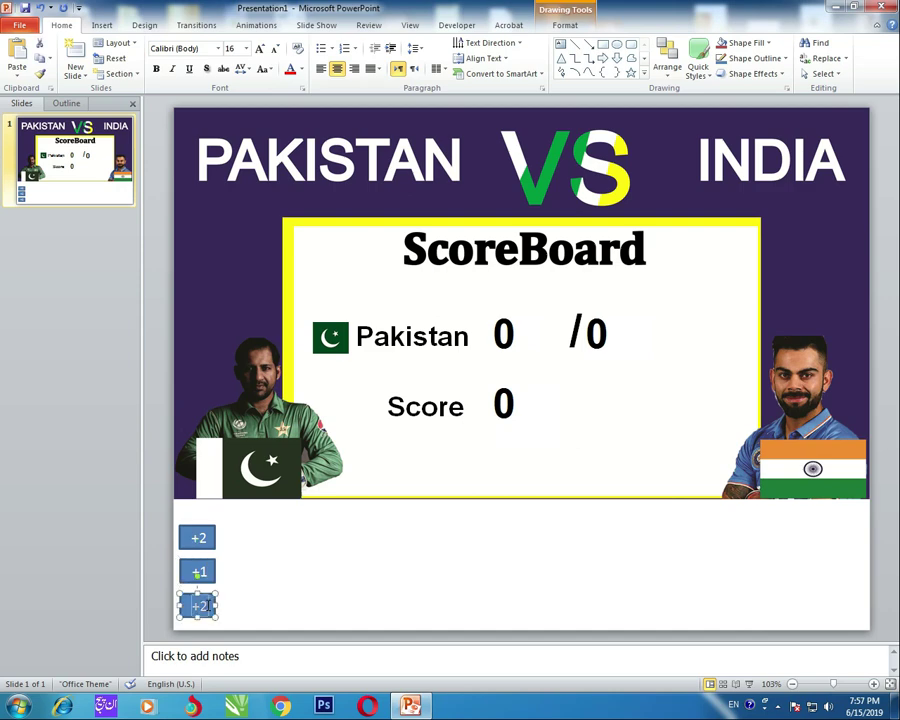
{"action": "key", "text": "BackSpace"}
{"action": "key", "text": "BackSpace"}
{"action": "left_click", "coordinate": [62, 507]}
Copy the column of "+2", "+1" and "-1" rectangles twice, placing the copies as second and third columns to its right.
{"action": "left_click_drag", "start_coordinate": [238, 518], "coordinate": [183, 634]}
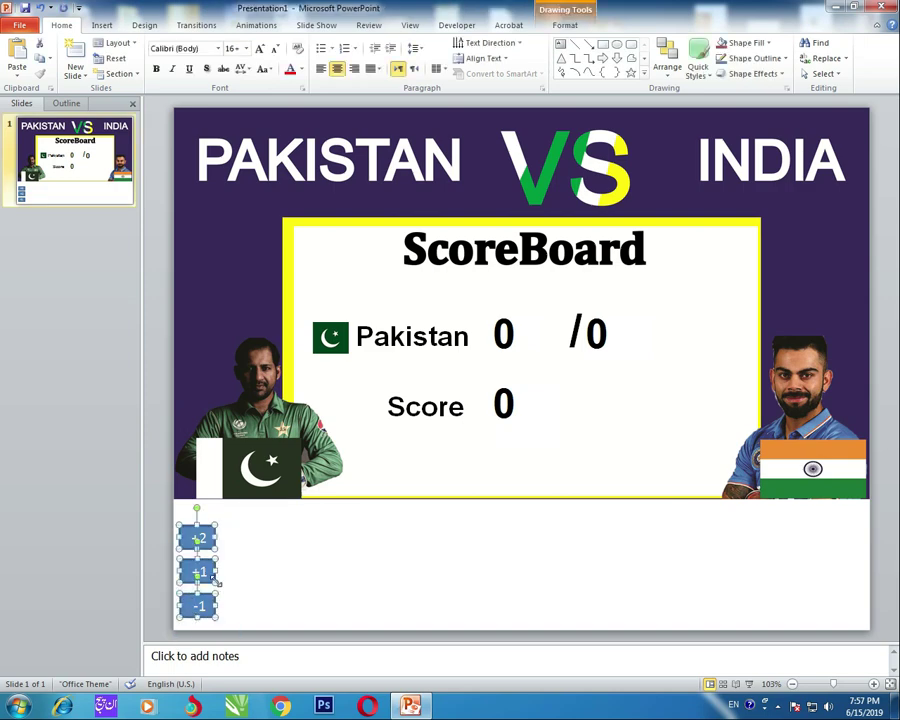
{"action": "key", "text": "ctrl+v"}
{"action": "left_click_drag", "start_coordinate": [214, 580], "coordinate": [243, 526]}
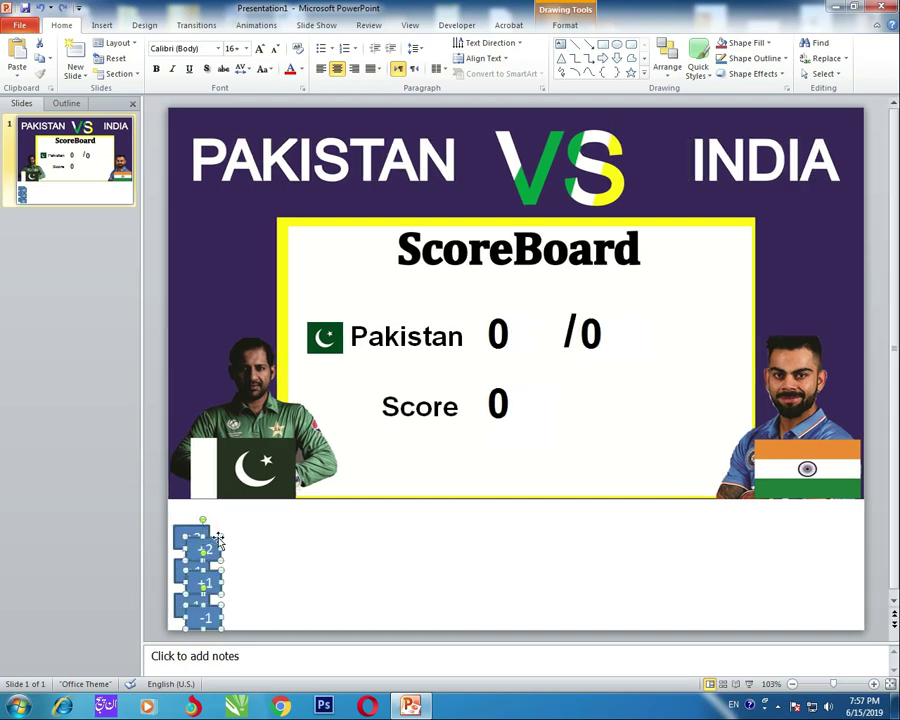
{"action": "left_click_drag", "start_coordinate": [208, 538], "coordinate": [285, 527]}
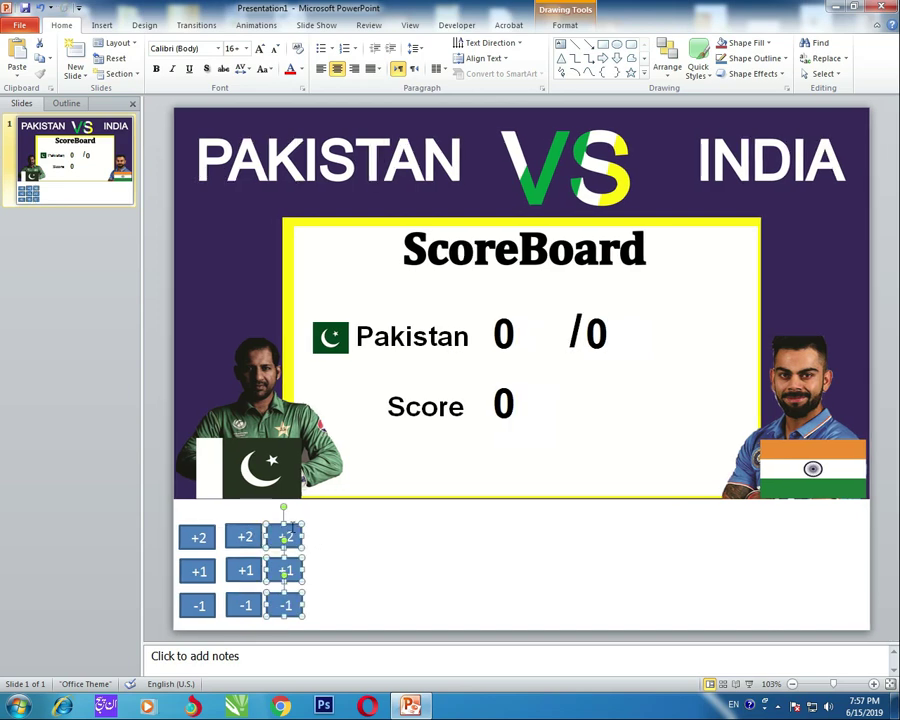
{"action": "left_click_drag", "start_coordinate": [290, 527], "coordinate": [296, 528]}
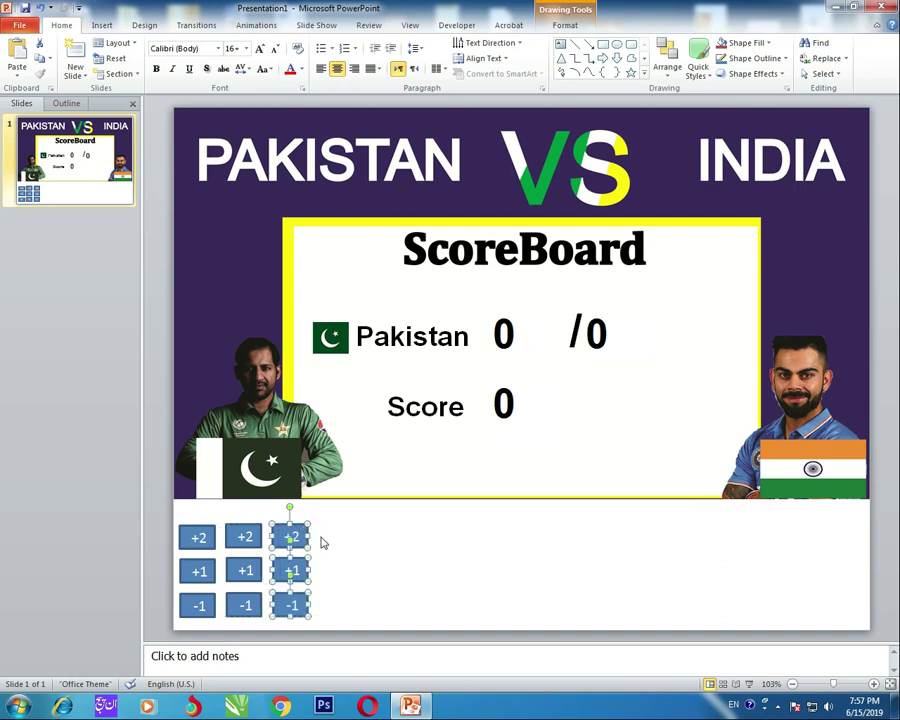
{"action": "left_click", "coordinate": [338, 549]}
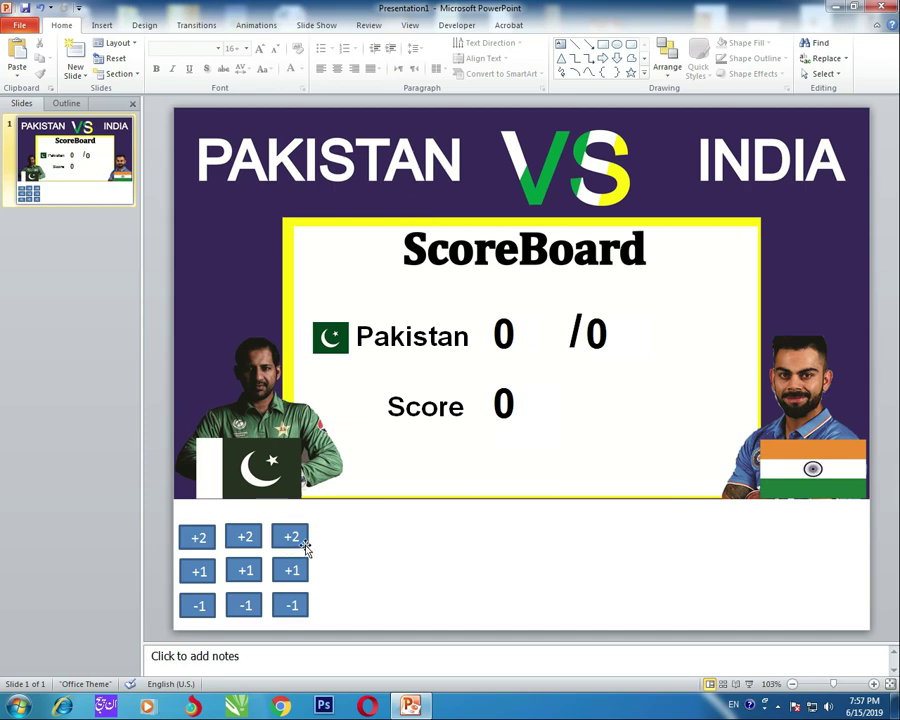
Duplicate the third column of rectangles and place the copy to its right as a fourth column.
{"action": "mouse_move", "coordinate": [335, 524]}
{"action": "left_mouse_down"}
{"action": "mouse_move", "coordinate": [285, 627]}
{"action": "mouse_move", "coordinate": [268, 624]}
{"action": "left_mouse_up"}
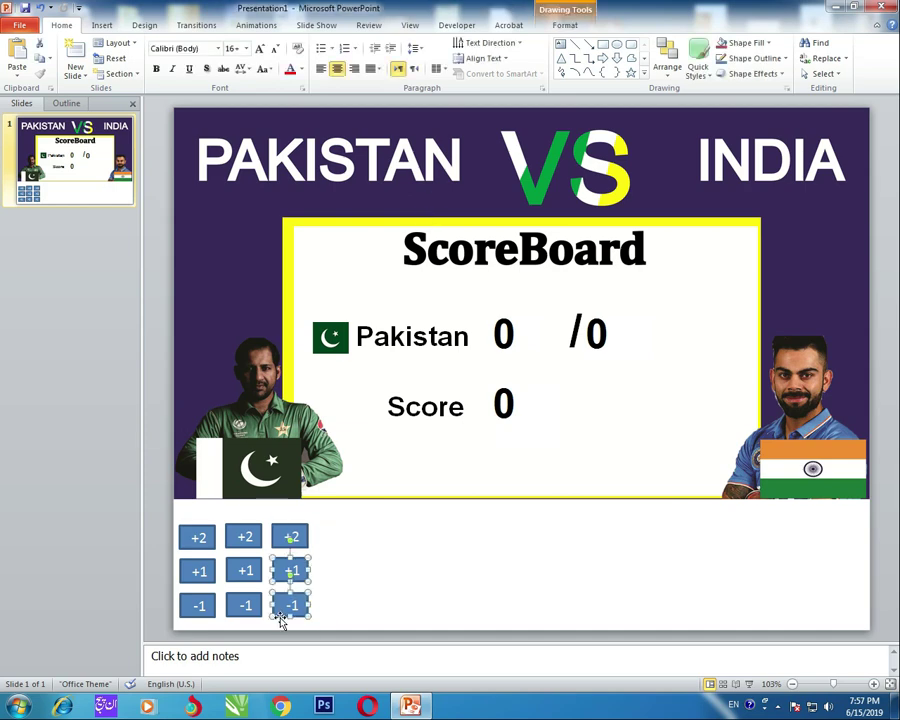
{"action": "left_click_drag", "start_coordinate": [326, 510], "coordinate": [280, 625]}
{"action": "mouse_move", "coordinate": [265, 632]}
{"action": "left_mouse_down"}
{"action": "mouse_move", "coordinate": [321, 552]}
{"action": "mouse_move", "coordinate": [298, 530]}
{"action": "mouse_move", "coordinate": [346, 535]}
{"action": "left_mouse_up"}
{"action": "left_click", "coordinate": [390, 570]}
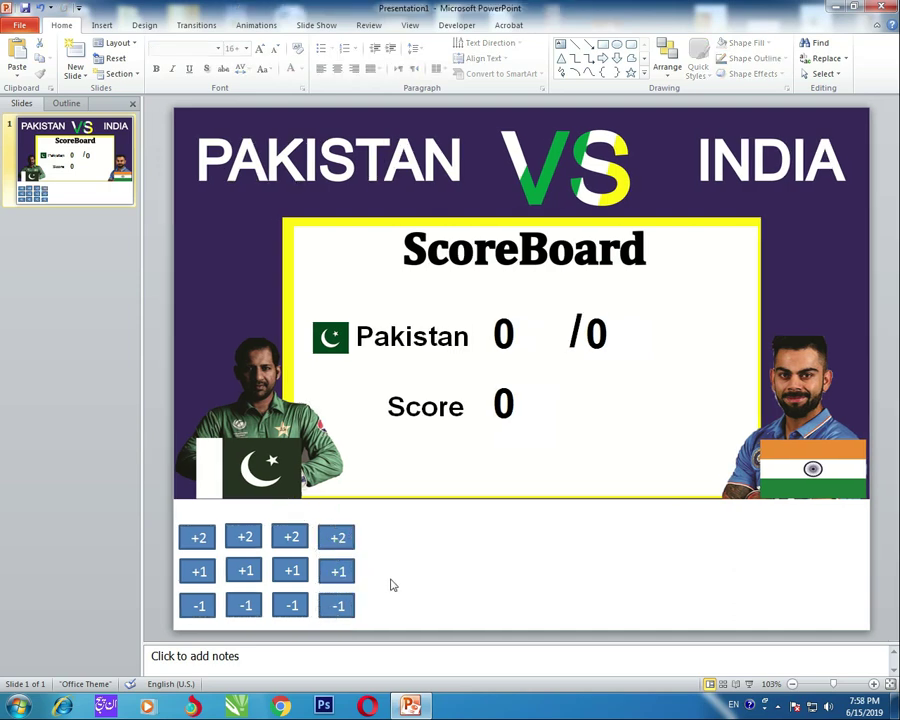
Apply the glossy red intense-effect shape style to the three rectangles in the fourth column.
{"action": "left_click_drag", "start_coordinate": [375, 627], "coordinate": [311, 517]}
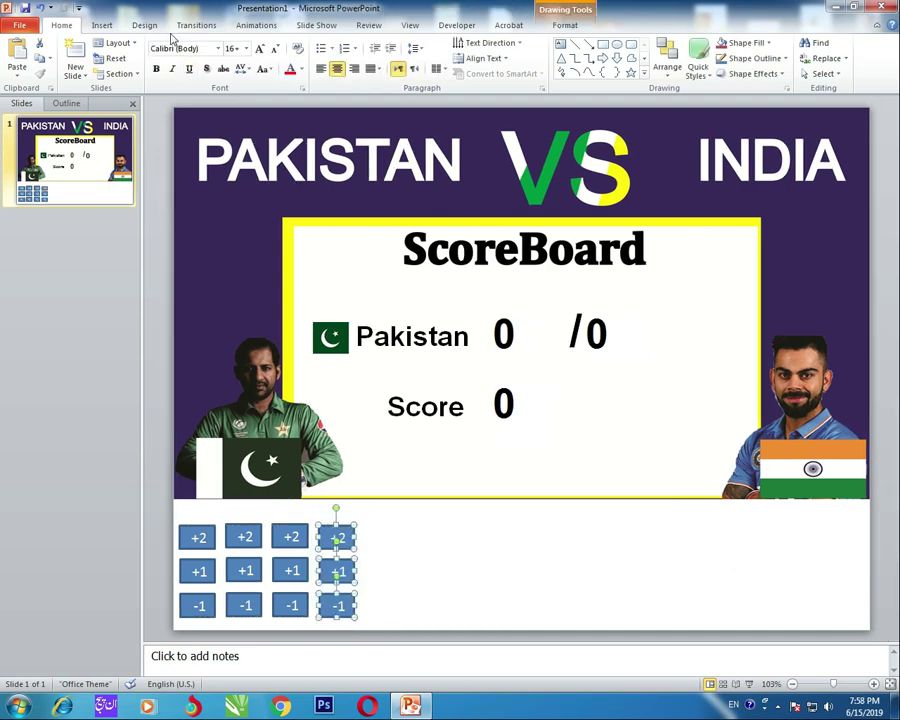
{"action": "left_click", "coordinate": [101, 27]}
{"action": "left_click", "coordinate": [511, 27]}
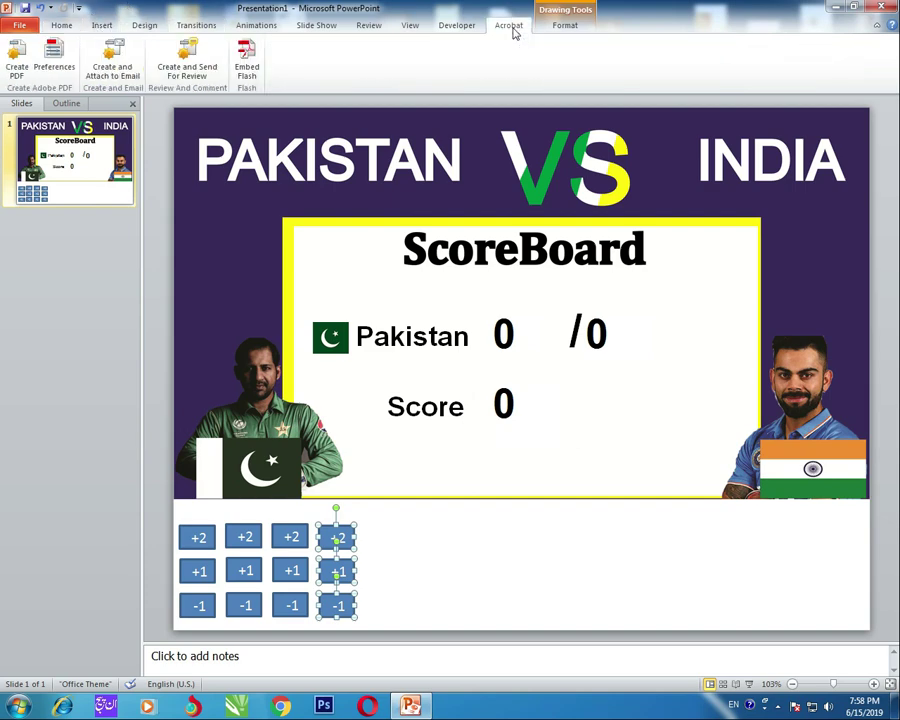
{"action": "left_click", "coordinate": [564, 25]}
{"action": "left_click", "coordinate": [296, 74]}
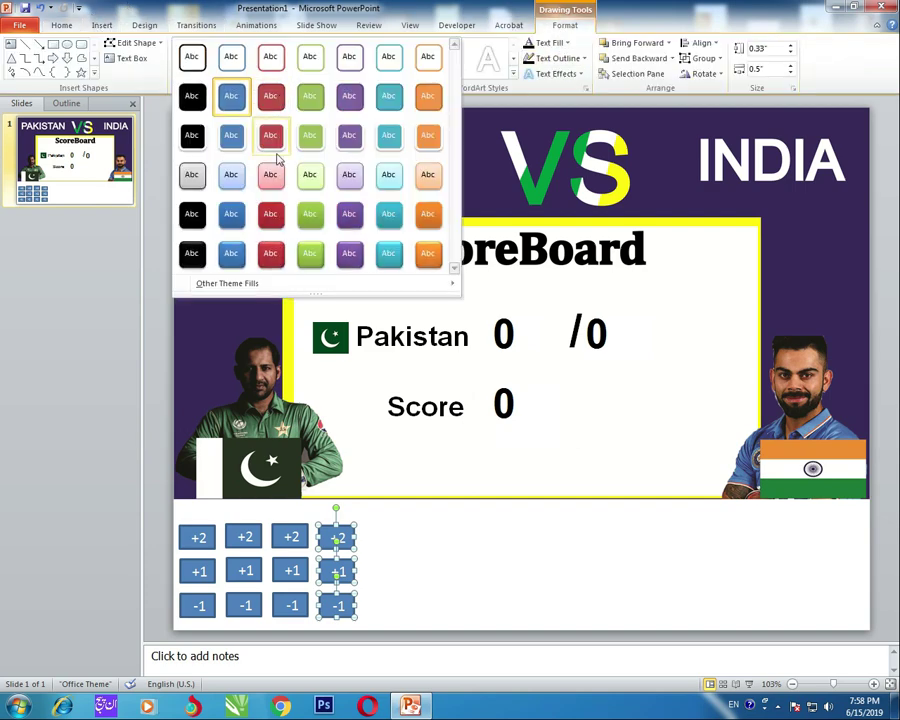
{"action": "left_click", "coordinate": [271, 255]}
{"action": "left_click", "coordinate": [65, 346]}
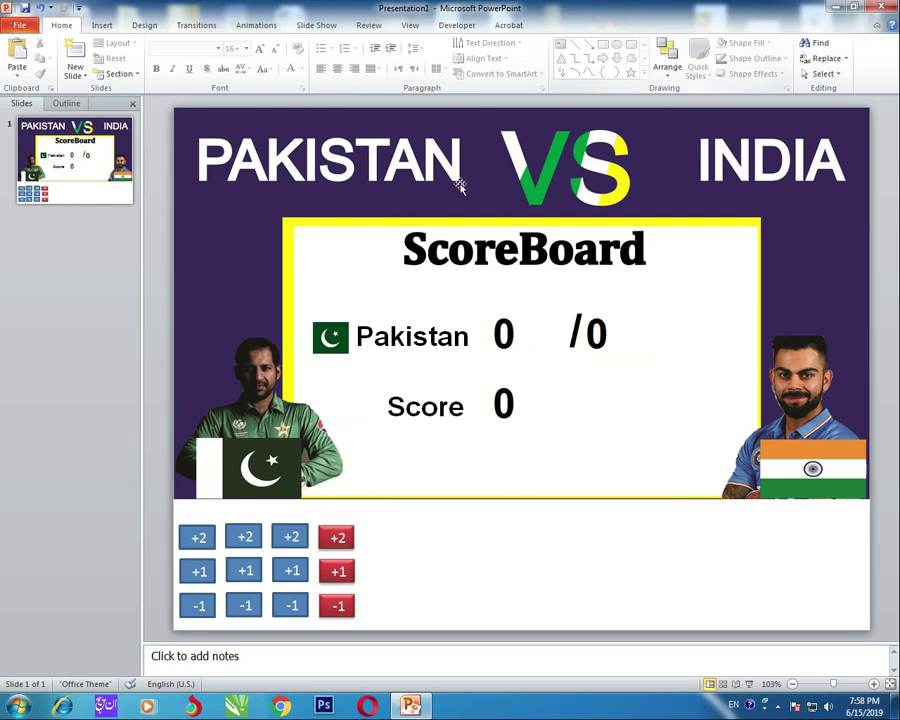
Draw an oval about 0.84" wide and 0.5" high beside the red buttons and label it "Exit" at font size 16.
{"action": "left_click", "coordinate": [418, 533]}
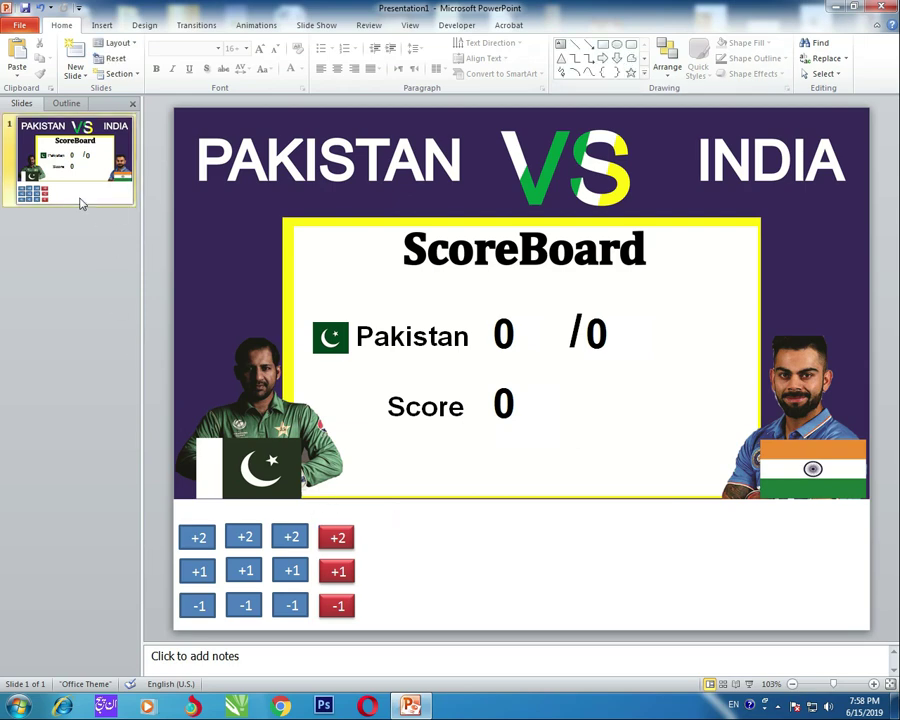
{"action": "left_click", "coordinate": [101, 25]}
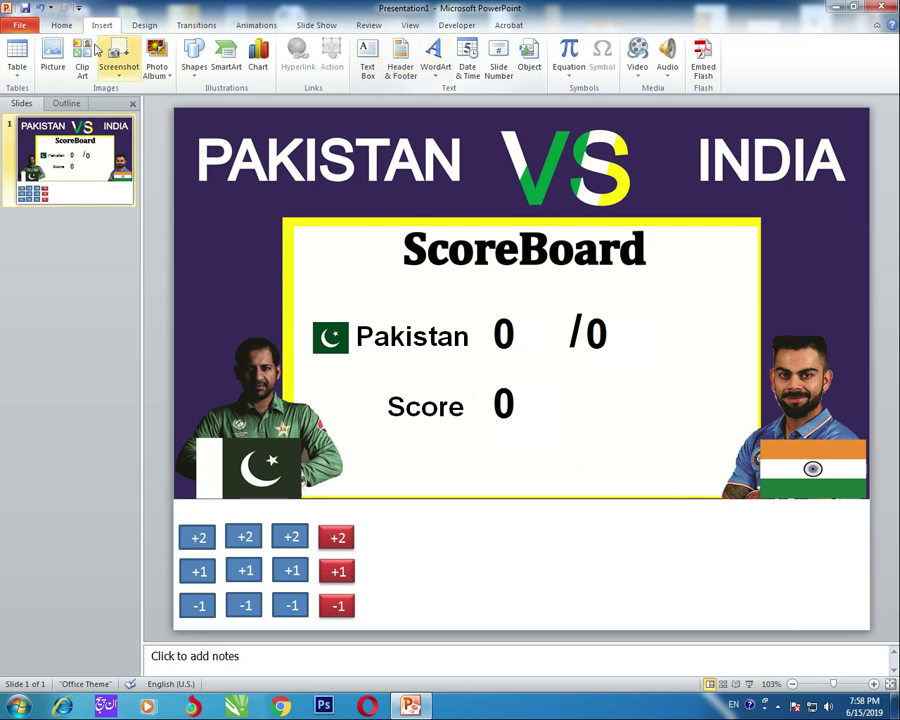
{"action": "left_click", "coordinate": [61, 25]}
{"action": "left_click", "coordinate": [616, 44]}
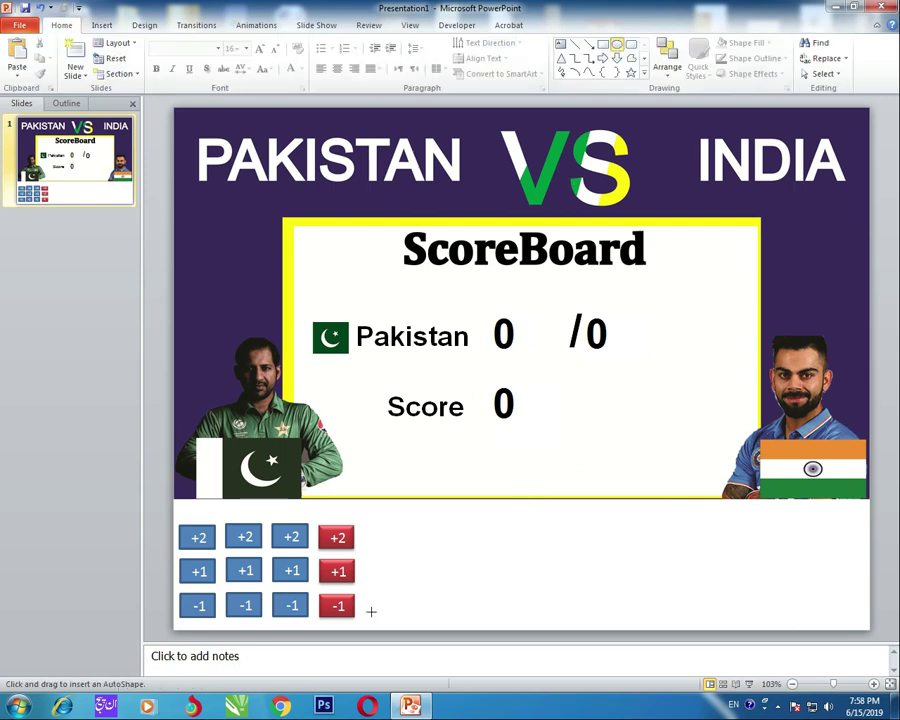
{"action": "left_click_drag", "start_coordinate": [411, 580], "coordinate": [471, 617]}
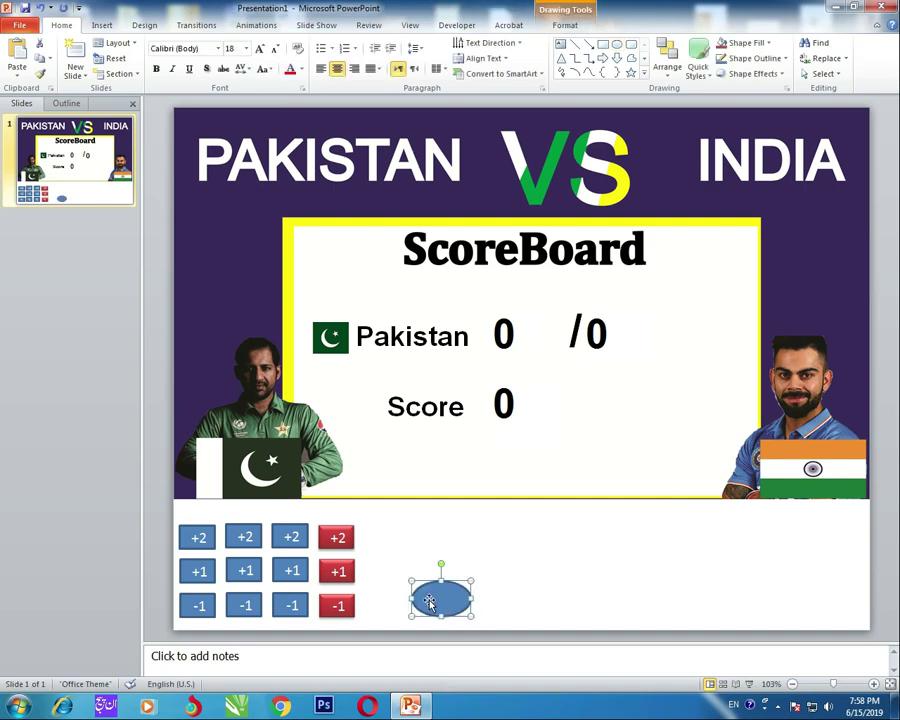
{"action": "left_click", "coordinate": [429, 601]}
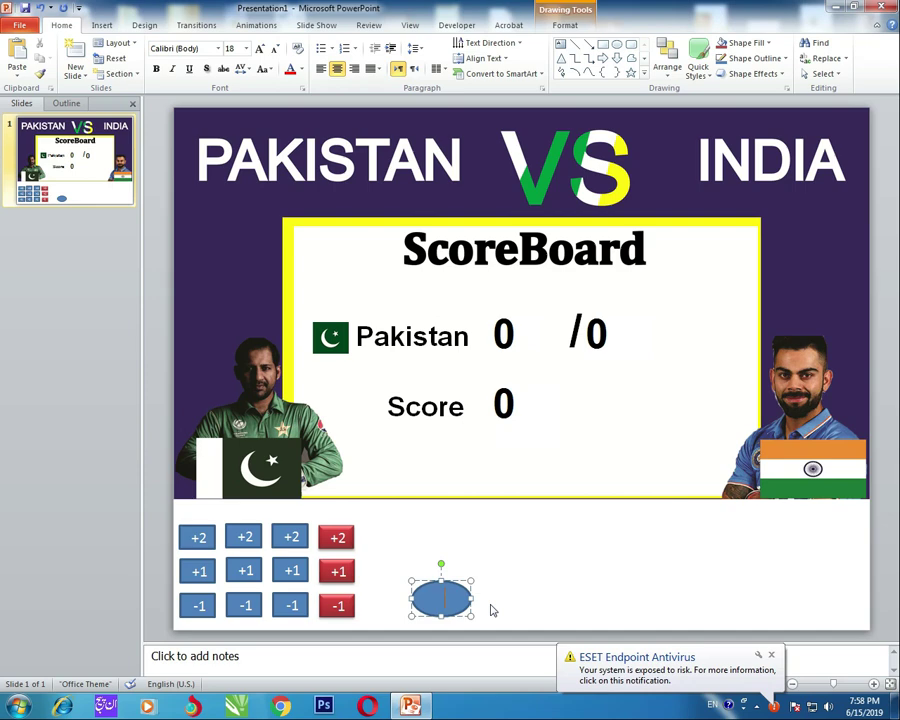
{"action": "type", "text": "xit"}
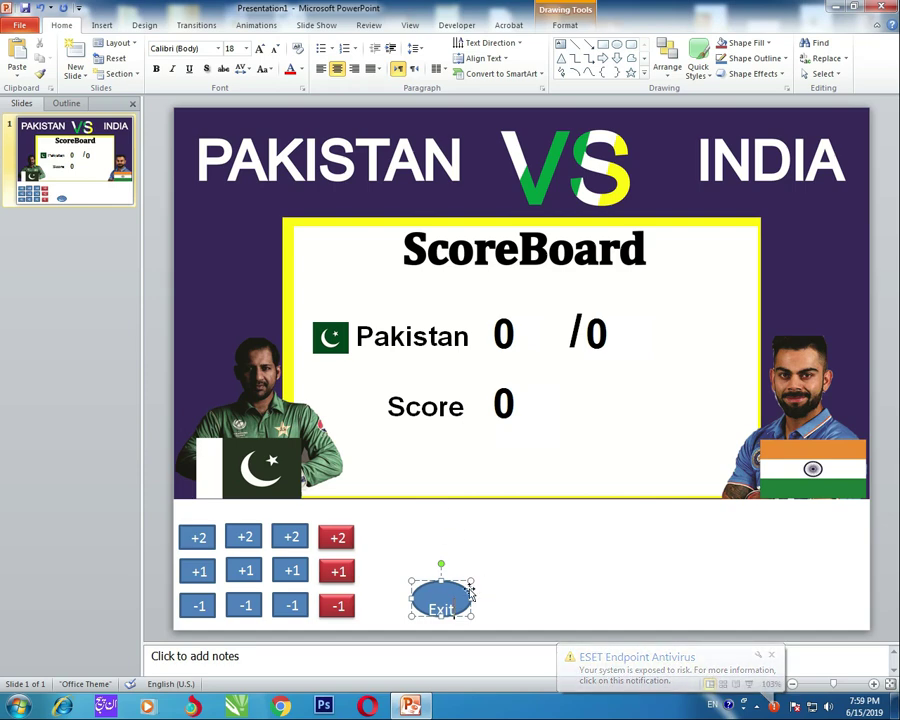
{"action": "key", "text": "ctrl+a"}
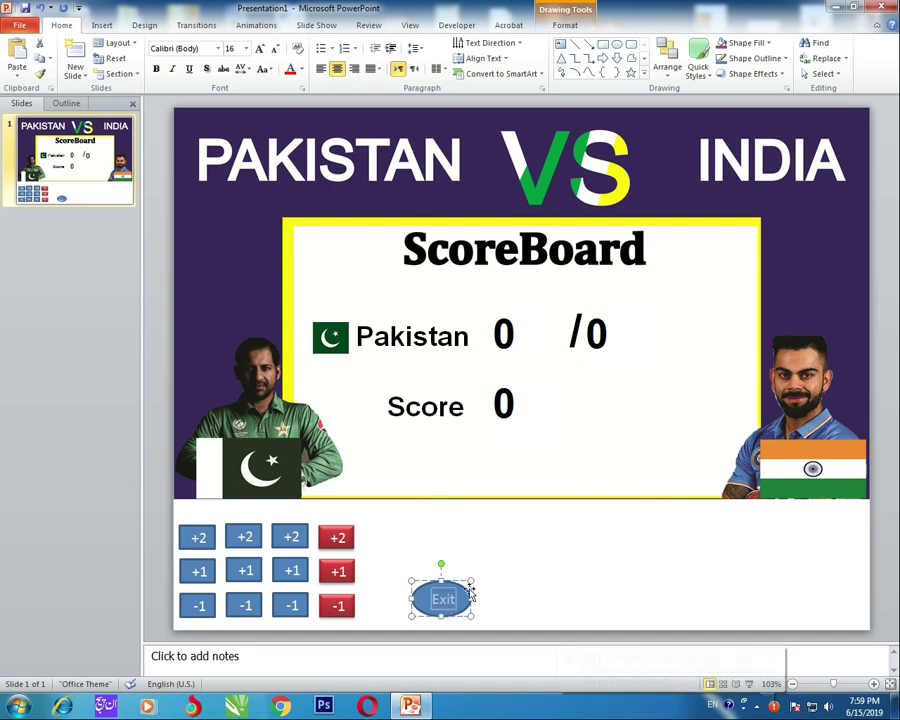
{"action": "left_click", "coordinate": [409, 540]}
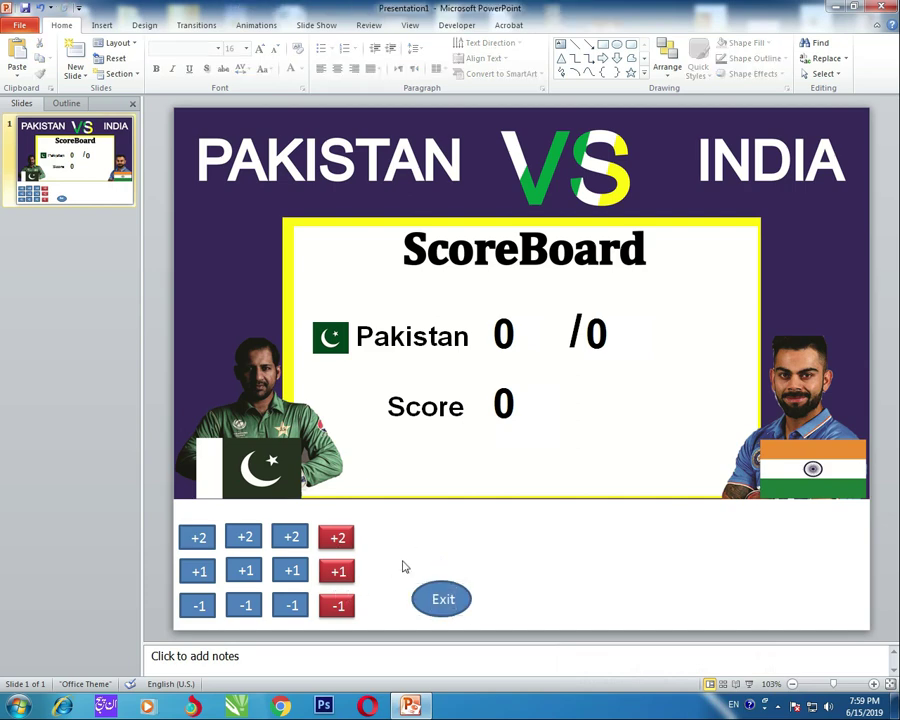
Apply the glossy red intense-effect shape style to the "Exit" oval.
{"action": "left_click_drag", "start_coordinate": [488, 628], "coordinate": [392, 563]}
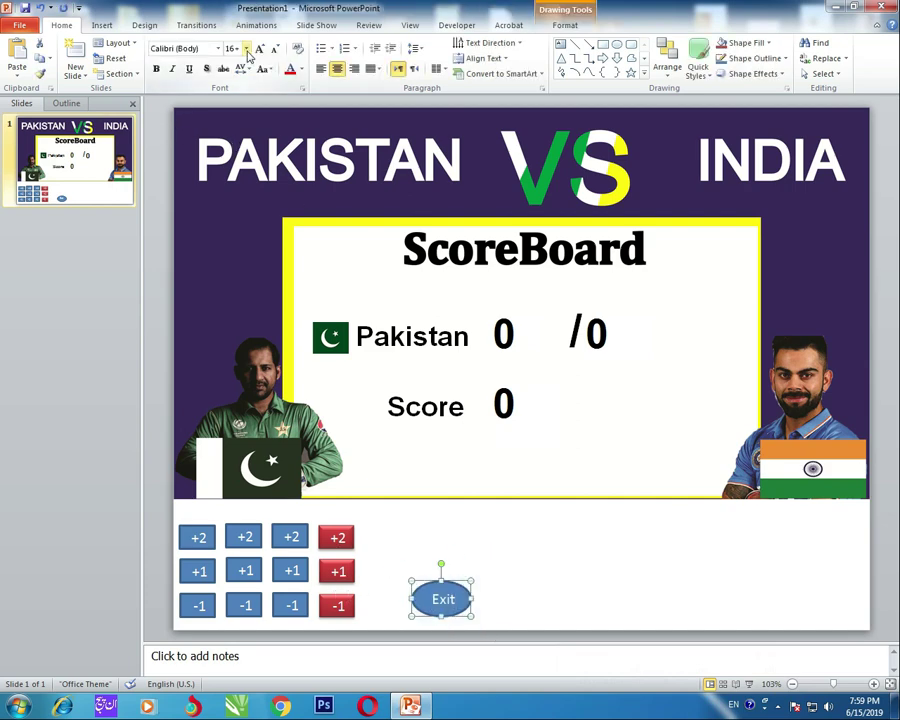
{"action": "left_click", "coordinate": [112, 31]}
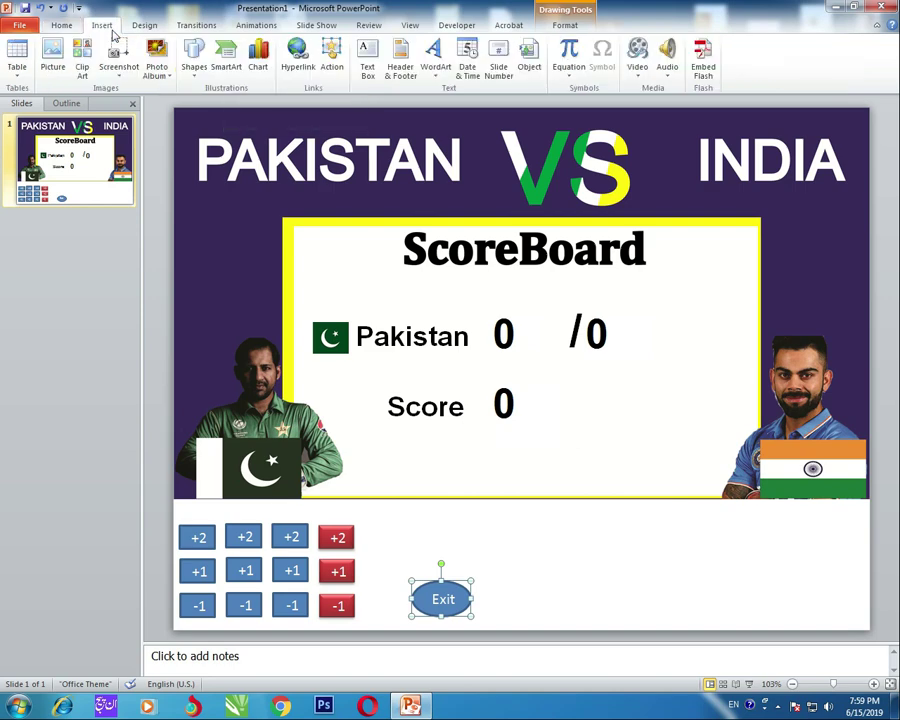
{"action": "left_click", "coordinate": [61, 25]}
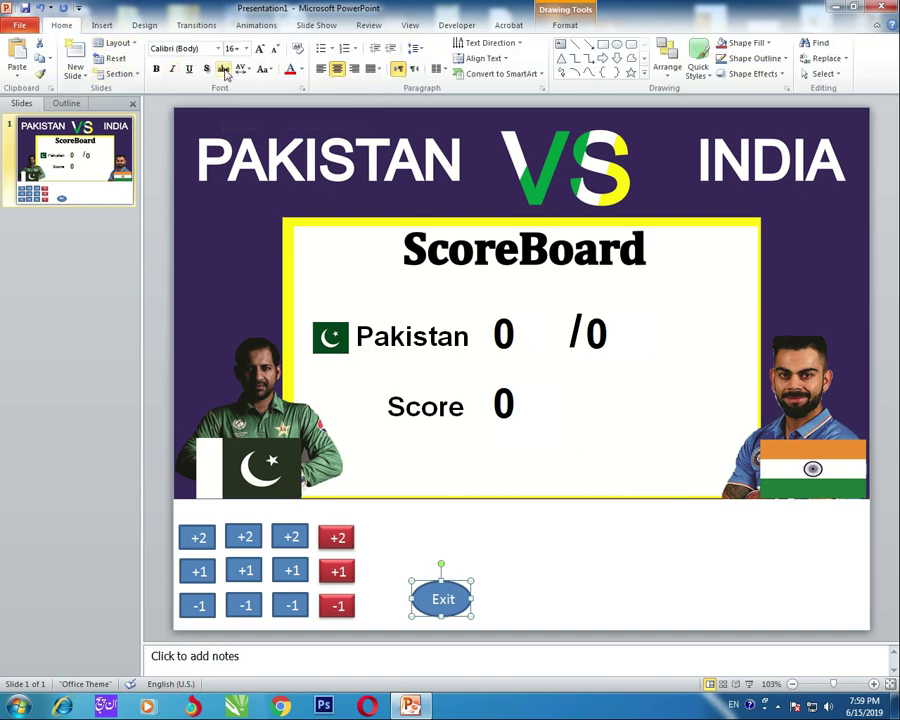
{"action": "left_click", "coordinate": [566, 27]}
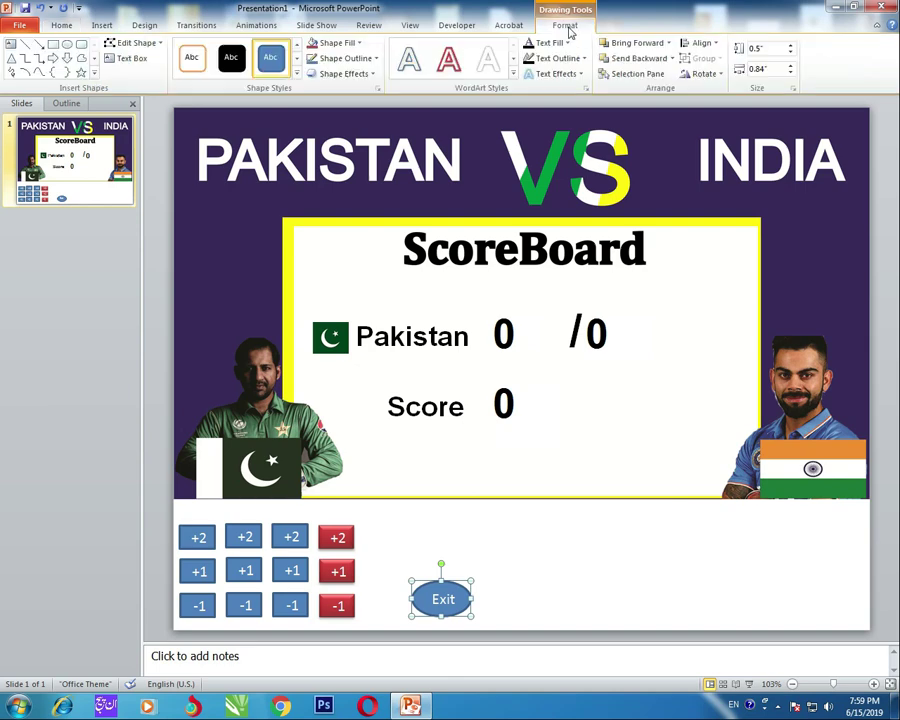
{"action": "left_click", "coordinate": [296, 73]}
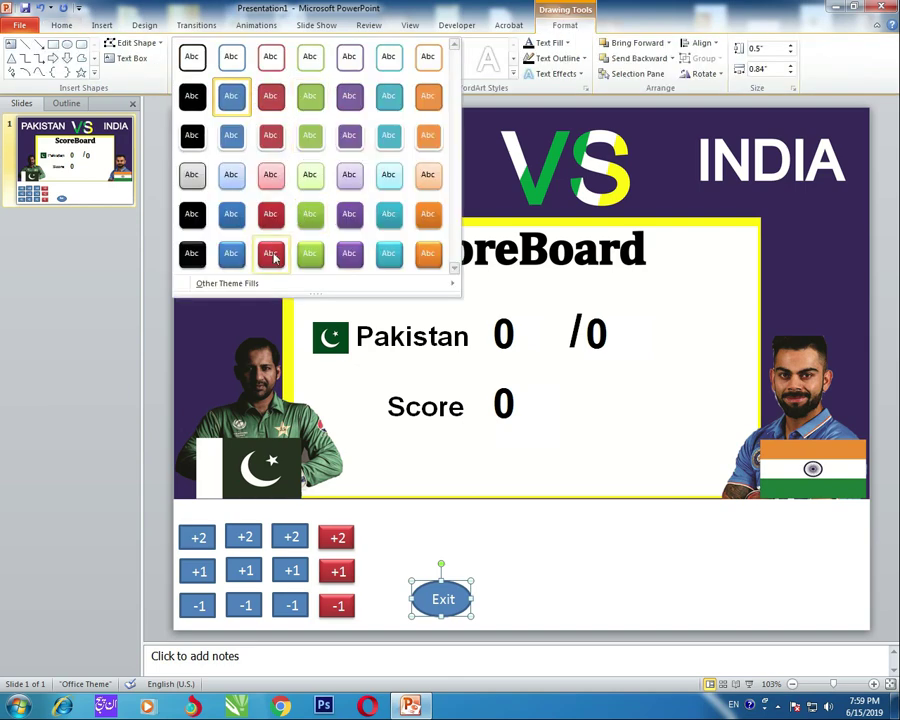
{"action": "left_click", "coordinate": [271, 255]}
{"action": "key", "text": "Escape"}
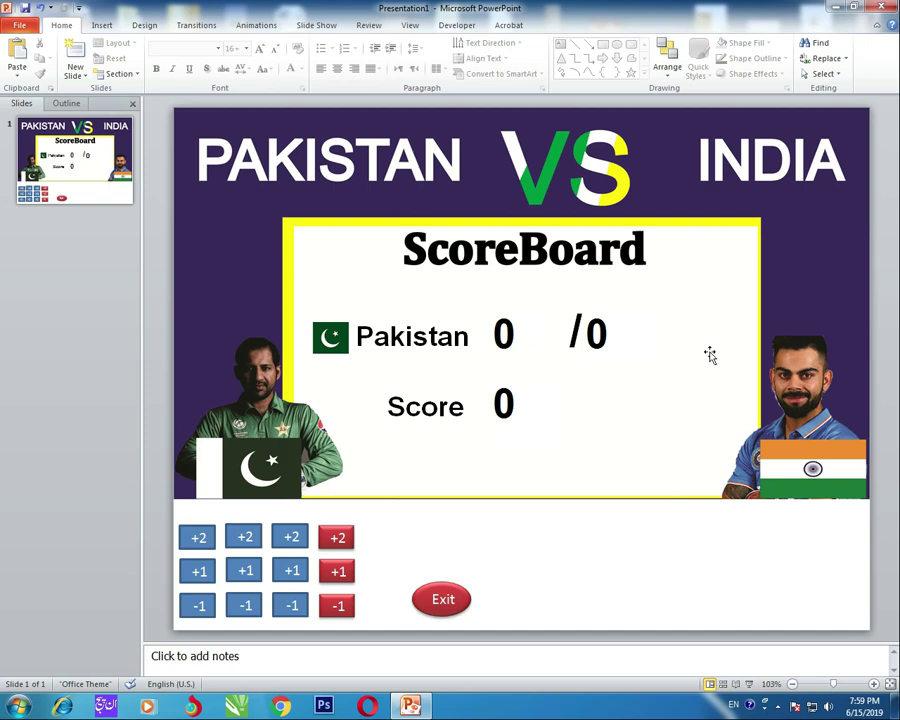
Open the code window of Slide1 in the Visual Basic editor, enlarge it and move it up.
{"action": "left_click", "coordinate": [437, 172]}
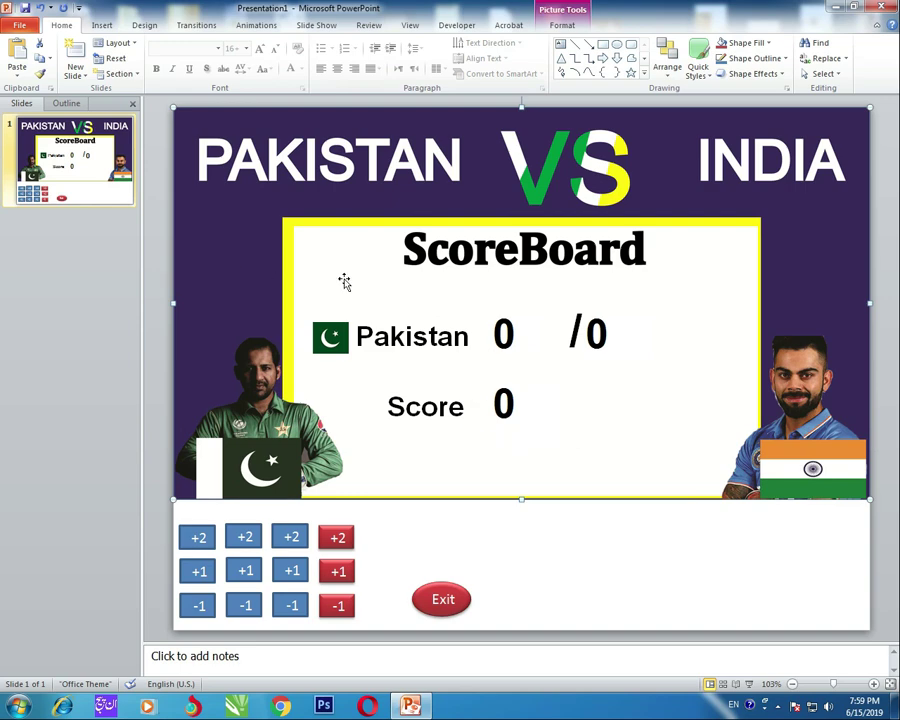
{"action": "left_click", "coordinate": [554, 543]}
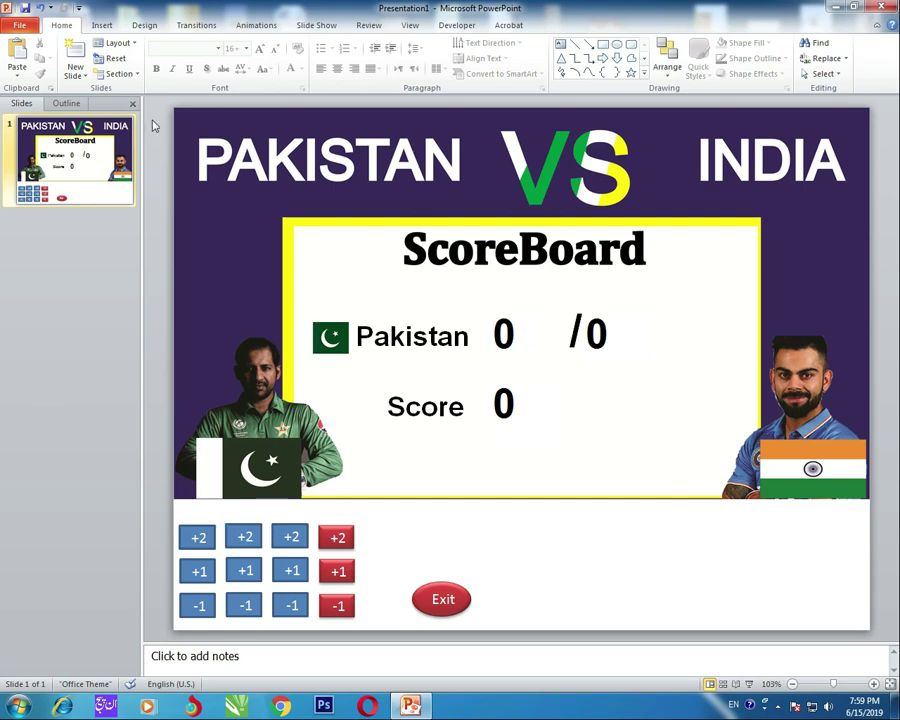
{"action": "left_click", "coordinate": [466, 30]}
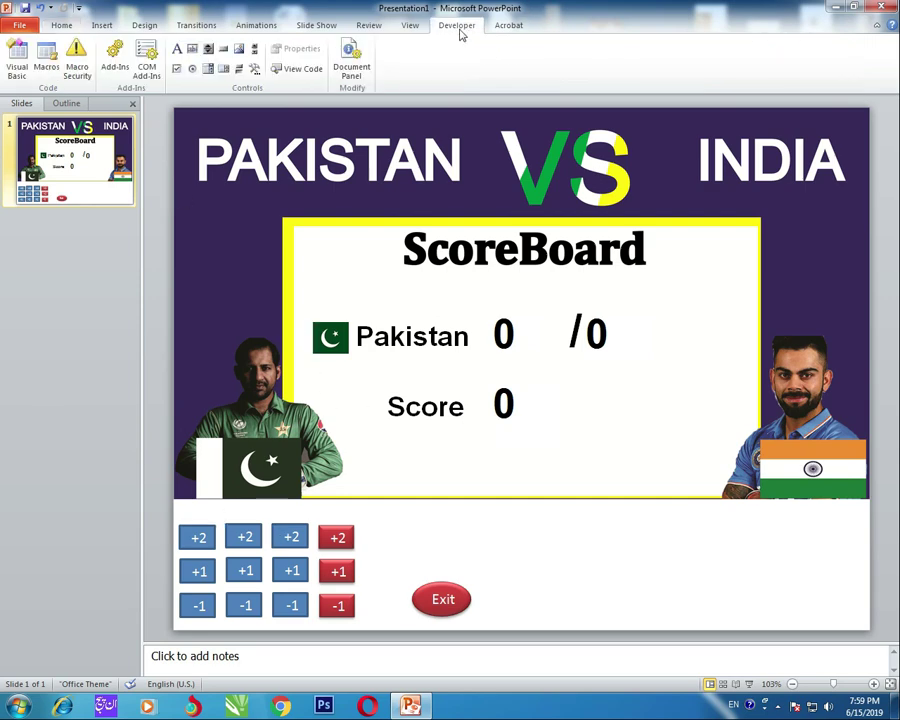
{"action": "left_click", "coordinate": [300, 70]}
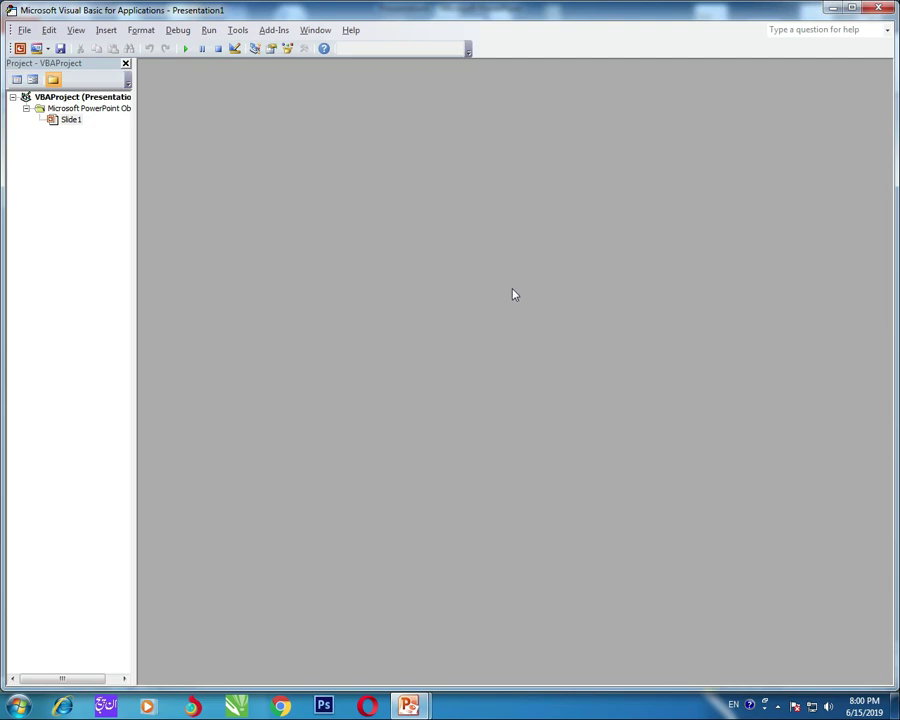
{"action": "double_click", "coordinate": [72, 121]}
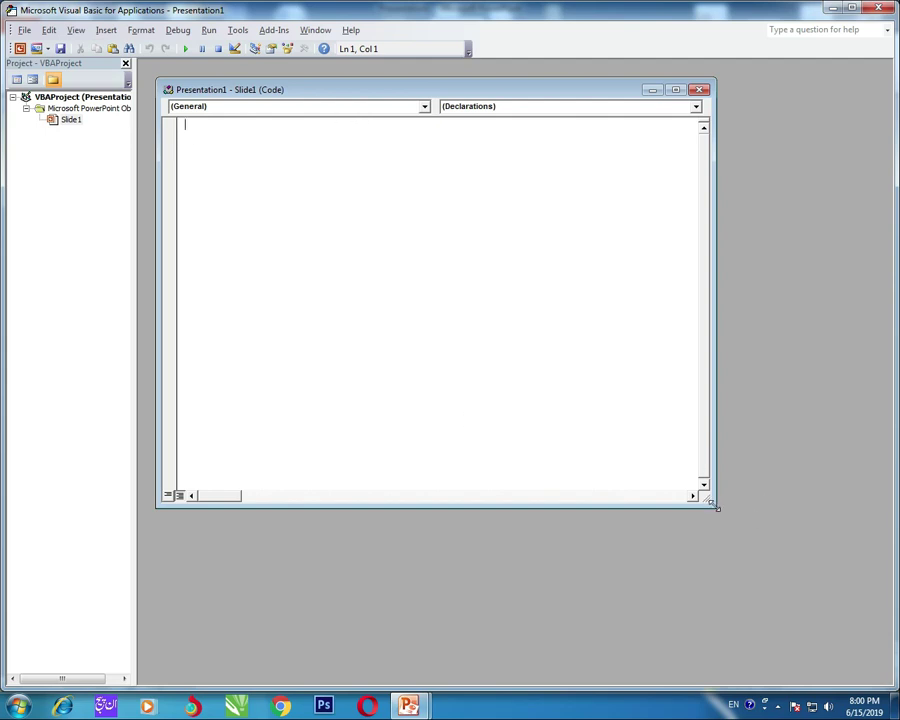
{"action": "left_click_drag", "start_coordinate": [716, 507], "coordinate": [835, 640]}
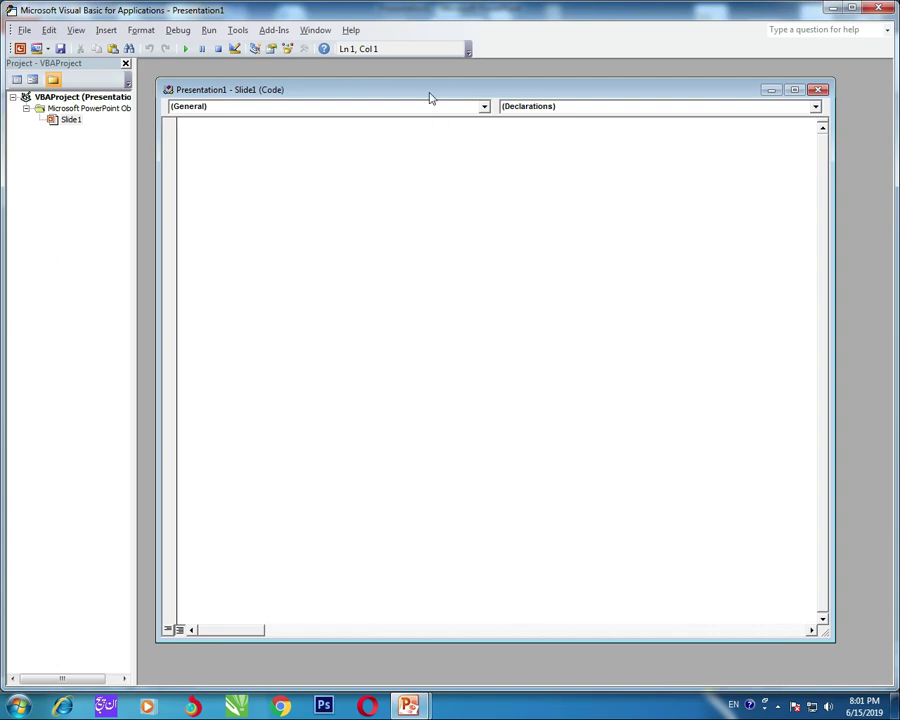
{"action": "left_click_drag", "start_coordinate": [430, 95], "coordinate": [428, 76]}
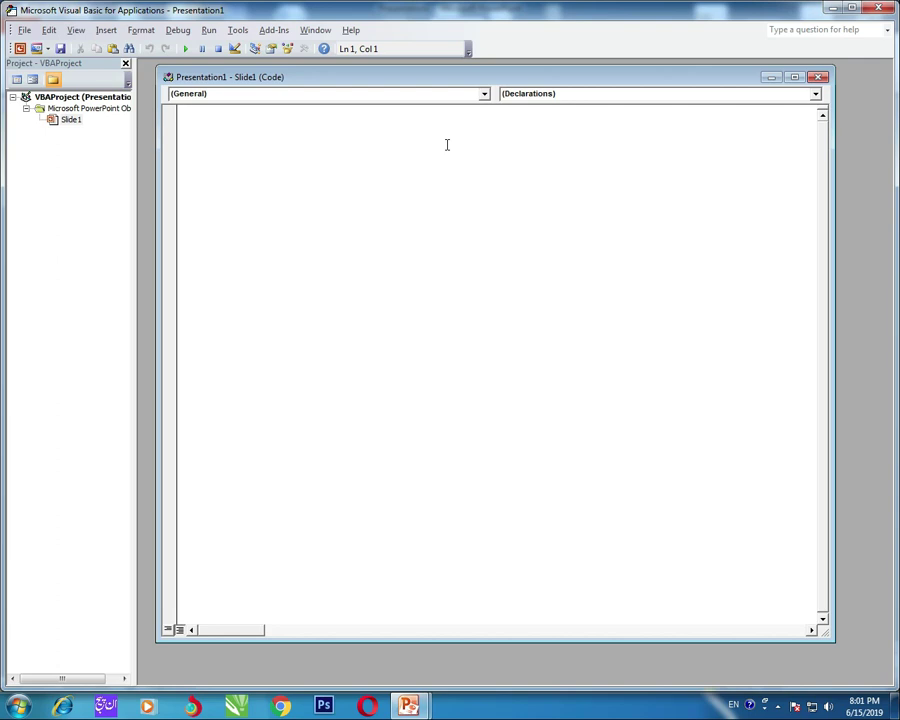
Fill the Slide1 module with Plus2, Plus1, Minus1 and Reset macros for Label1, Label2 and Label3, plus a ResetandExit macro.
{"action": "type", "text": "Sub Label1Plus2() Label1.Caption = (Label1.Caption) + 2 End Sub Sub Label1Plus1() Label1.Caption = (Label1.Caption) + 1 End Sub Sub Label1Minus1() Label1.Caption = (Label1.Caption) - 1 End Sub Sub Label1Reset() Label1.Caption = 0 End Sub Sub Label2Plus2() Label2.Caption = (Label2.Caption) + 2 End Sub Sub Label2Plus1() Label2.Caption = (Label2.Caption) + 1 End Sub Sub Label2Minus1() Label2.Caption = (Label2.Caption) - 1 End Sub Sub Label2Reset() Label2.Caption = 0 End Sub Sub Label3Plus2() Label3.Caption = (Label3.Caption) + 2 End Sub Sub Label3Plus1() Label3.Caption = (Label3.Caption) + 1 End Sub Sub Label3Minus1() Label3.Caption = (Label3.Caption) - 1 End Sub Sub Label3Reset() Label3.Caption = 0 End Sub Sub ResetandExit() Label1.Caption = 0 Label2.Caption = 0 Label3.Caption = 0 ActivePresentation.SlideShowWindow.View.Exit End Sub"}
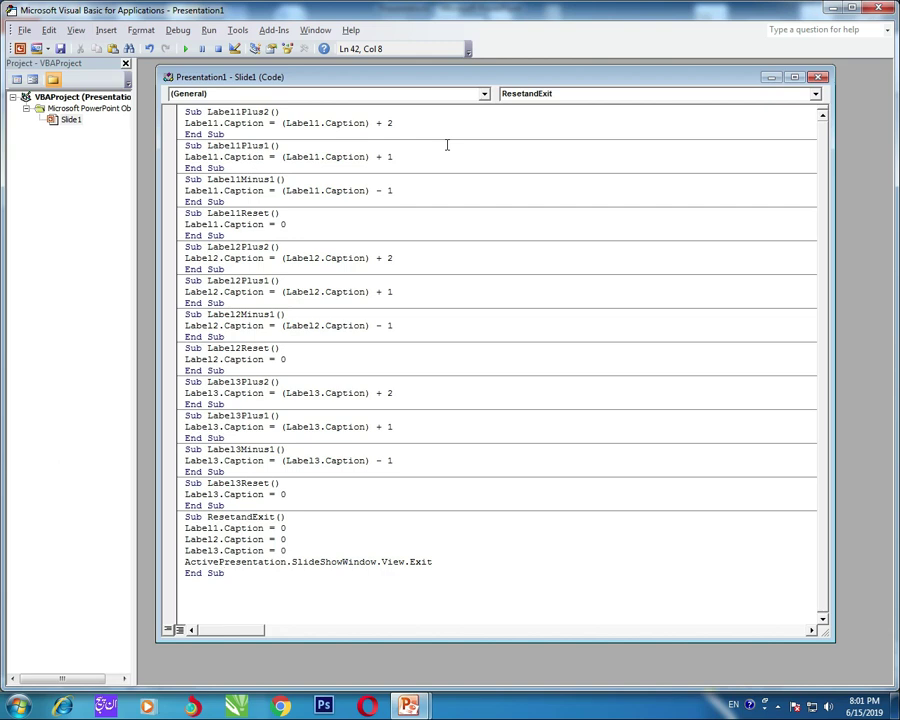
{"action": "key", "text": "Up"}
{"action": "key", "text": "Up"}
{"action": "key", "text": "Up"}
{"action": "key", "text": "Up"}
{"action": "key", "text": "Up"}
{"action": "key", "text": "Up"}
{"action": "key", "text": "Up"}
{"action": "key", "text": "Up"}
{"action": "key", "text": "Up"}
{"action": "key", "text": "Up"}
{"action": "key", "text": "Up"}
{"action": "key", "text": "Up"}
{"action": "key", "text": "Up"}
{"action": "key", "text": "Up"}
{"action": "key", "text": "Up"}
{"action": "key", "text": "Up"}
{"action": "key", "text": "Up"}
{"action": "key", "text": "Up"}
{"action": "key", "text": "Up"}
{"action": "key", "text": "Up"}
Return to the slide and check the properties of the two score labels in the Pakistan row for their control names.
{"action": "left_click", "coordinate": [831, 8]}
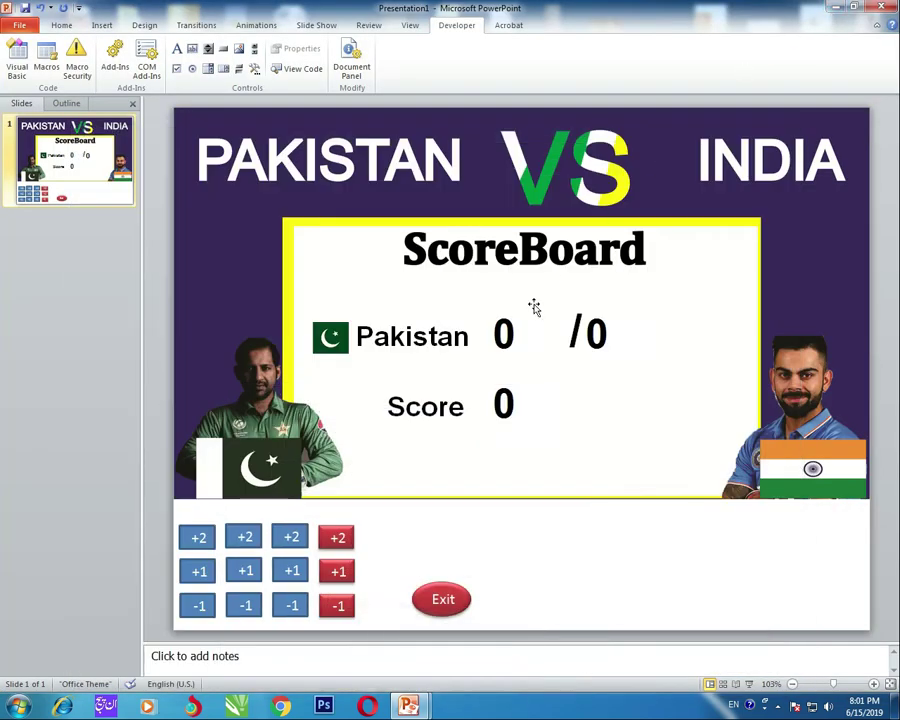
{"action": "left_click", "coordinate": [503, 338]}
{"action": "left_click", "coordinate": [590, 345]}
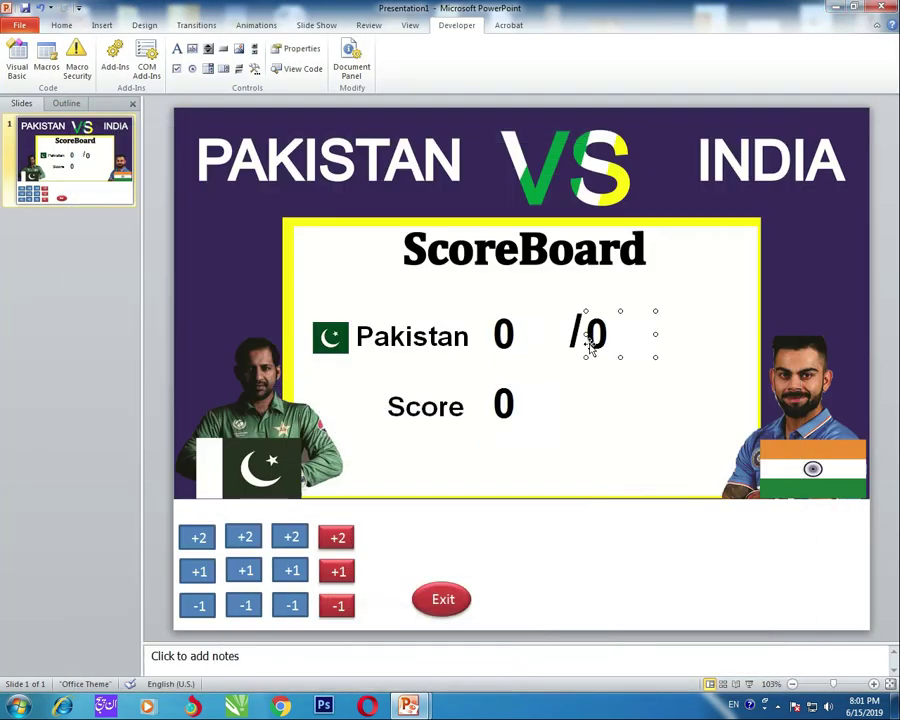
{"action": "left_click", "coordinate": [503, 336]}
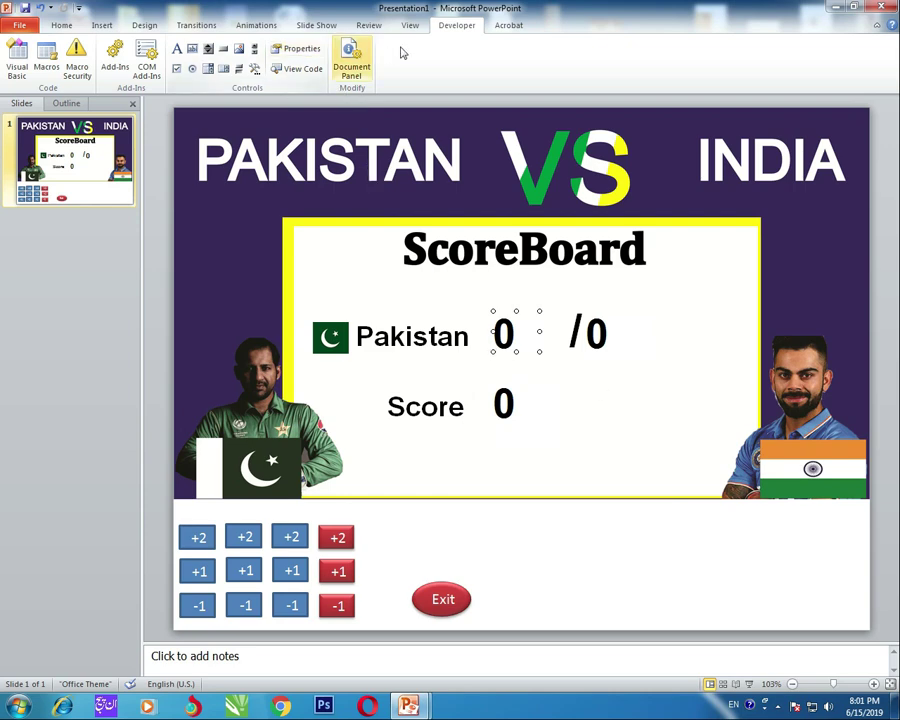
{"action": "left_click", "coordinate": [301, 50]}
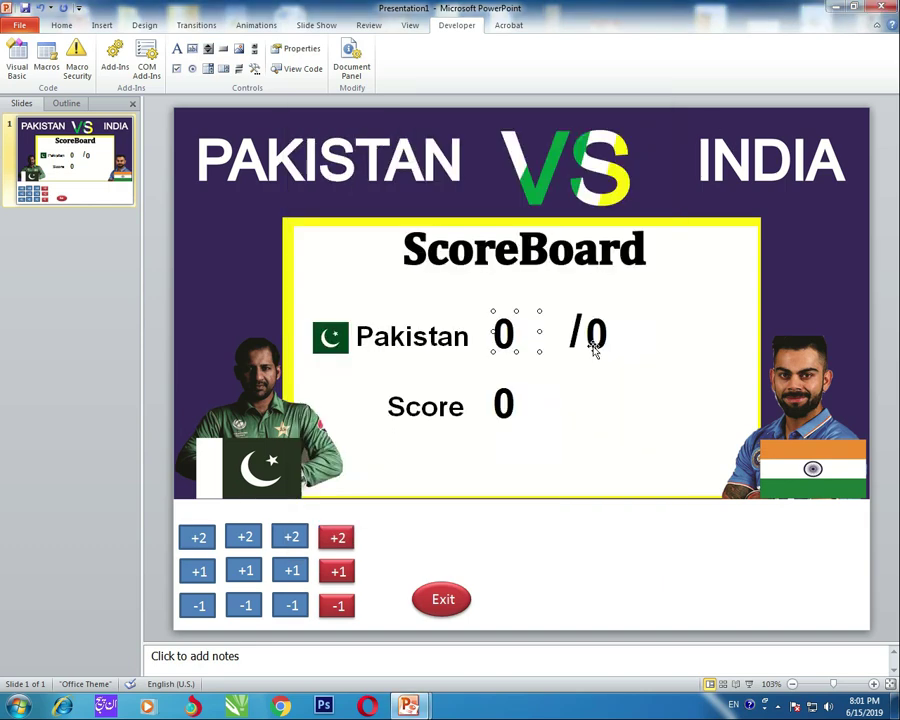
{"action": "left_click", "coordinate": [593, 350]}
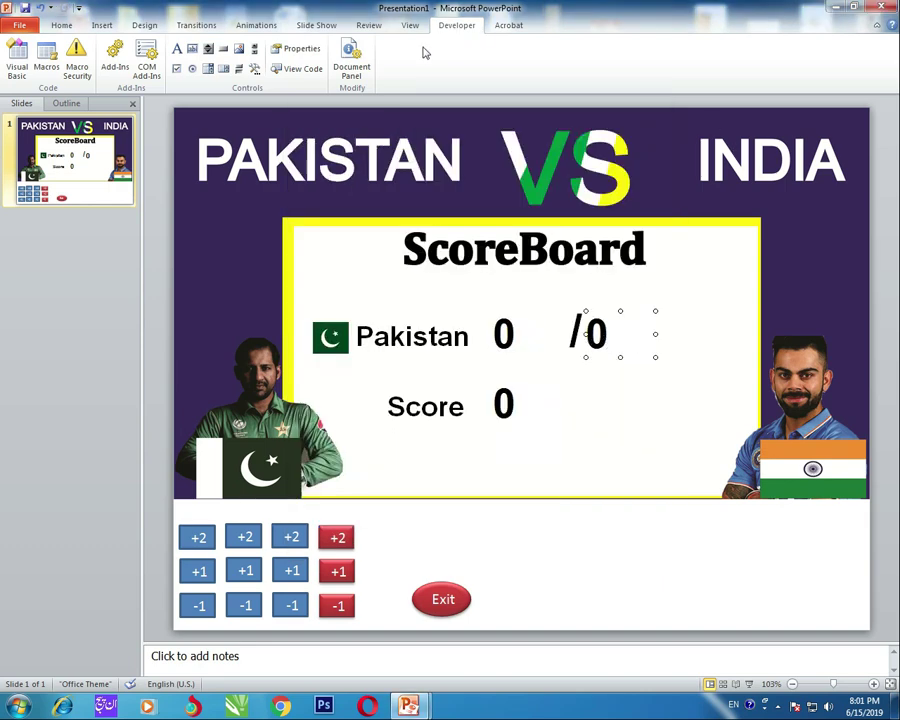
{"action": "left_click", "coordinate": [299, 48]}
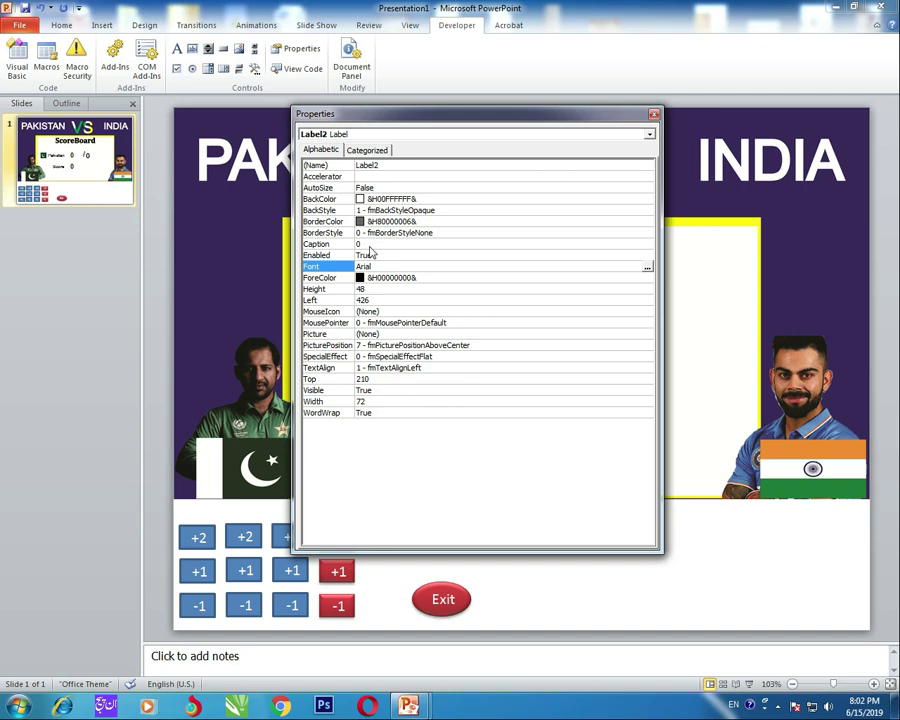
{"action": "left_click", "coordinate": [653, 116]}
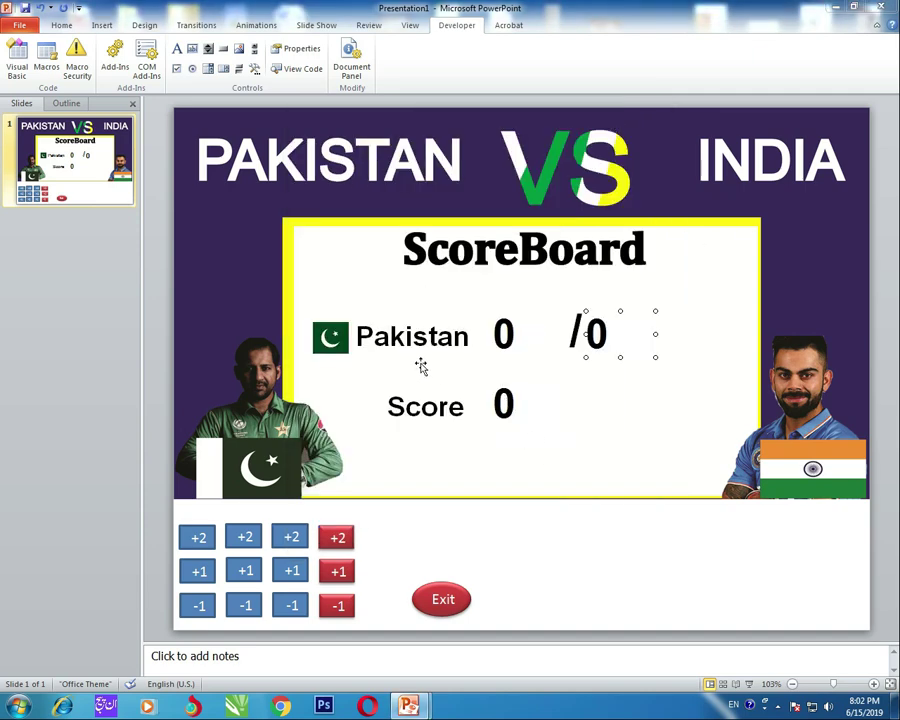
Return to the slide's code and examine the Sub declaration line of the Label1Plus2 macro.
{"action": "key", "text": "alt+F11"}
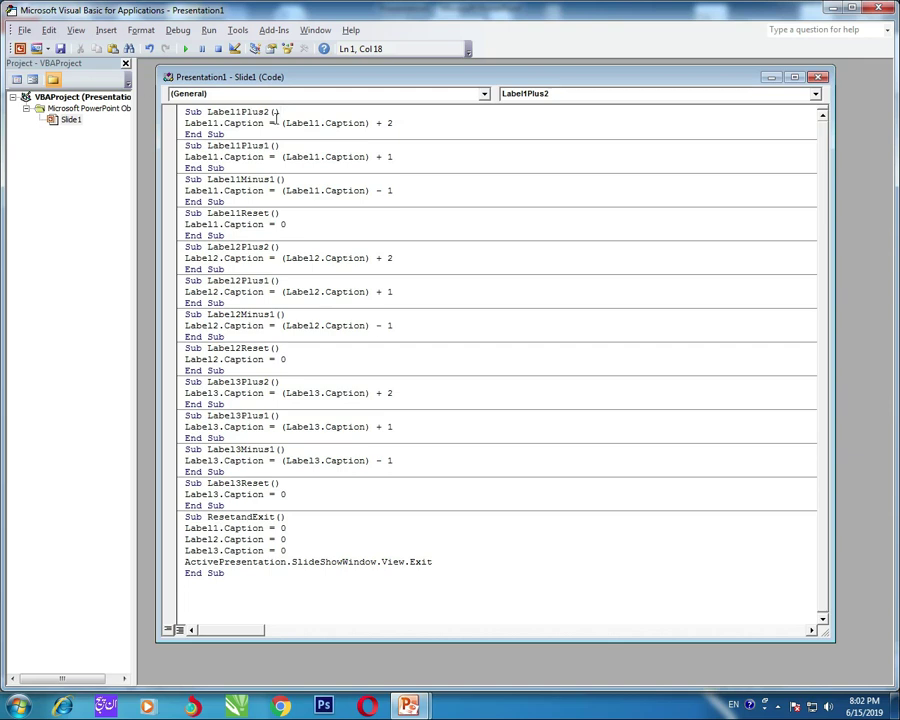
{"action": "key", "text": "Left"}
{"action": "key", "text": "Left"}
{"action": "key", "text": "Left"}
{"action": "key", "text": "Left"}
{"action": "key", "text": "Left"}
{"action": "key", "text": "Left"}
{"action": "key", "text": "Left"}
{"action": "key", "text": "Left"}
{"action": "key", "text": "Left"}
{"action": "key", "text": "Left"}
{"action": "key", "text": "Left"}
{"action": "key", "text": "Left"}
{"action": "key", "text": "Left"}
{"action": "key", "text": "Left"}
{"action": "key", "text": "Left"}
{"action": "key", "text": "Left"}
{"action": "key", "text": "Right"}
{"action": "key", "text": "Right"}
{"action": "key", "text": "Right"}
{"action": "key", "text": "Right"}
{"action": "key", "text": "Right"}
{"action": "key", "text": "Right"}
{"action": "key", "text": "Right"}
{"action": "key", "text": "Right"}
{"action": "key", "text": "Right"}
{"action": "key", "text": "Right"}
{"action": "key", "text": "Right"}
{"action": "key", "text": "Right"}
{"action": "key", "text": "Right"}
{"action": "key", "text": "Right"}
{"action": "key", "text": "Right"}
{"action": "key", "text": "Right"}
Insert a blank line after the End Sub of the Label1Plus2 macro.
{"action": "key", "text": "Down"}
{"action": "key", "text": "Down"}
{"action": "key", "text": "Return"}
{"action": "key", "text": "Up"}
{"action": "key", "text": "Up"}
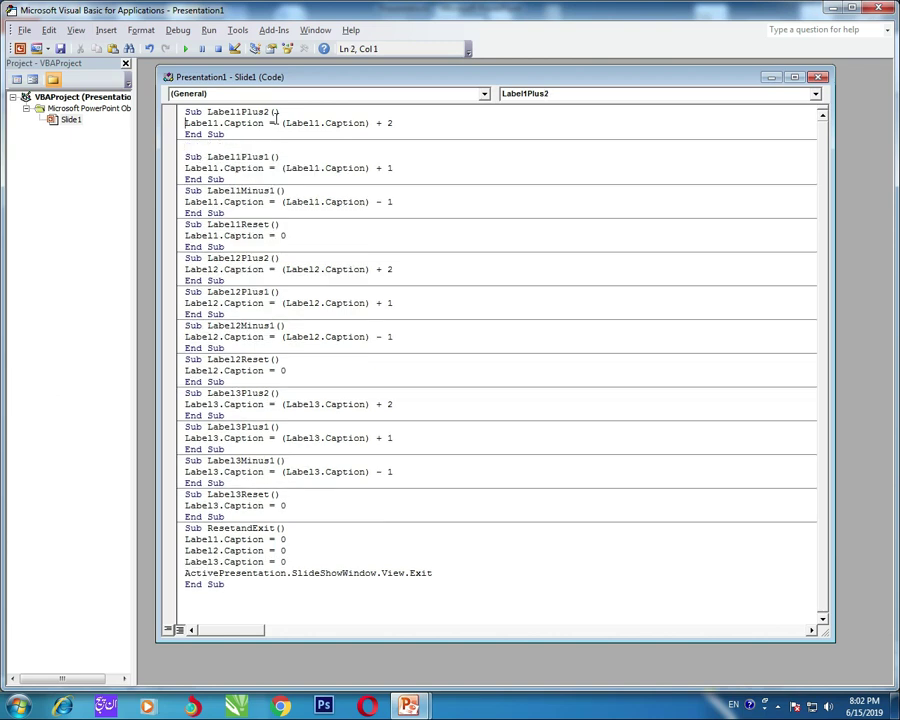
Go through the Label1Plus2 macro from its declaration and caption statement to End Sub.
{"action": "key", "text": "Up"}
{"action": "key", "text": "Right"}
{"action": "key", "text": "Right"}
{"action": "key", "text": "Right"}
{"action": "key", "text": "Right"}
{"action": "key", "text": "Right"}
{"action": "key", "text": "Right"}
{"action": "key", "text": "Right"}
{"action": "key", "text": "Right"}
{"action": "key", "text": "Right"}
{"action": "key", "text": "Right"}
{"action": "key", "text": "Right"}
{"action": "key", "text": "Right"}
{"action": "key", "text": "Right"}
{"action": "key", "text": "Right"}
{"action": "key", "text": "Right"}
{"action": "key", "text": "Right"}
{"action": "key", "text": "Right"}
{"action": "key", "text": "Right"}
{"action": "key", "text": "Right"}
{"action": "key", "text": "Right"}
{"action": "key", "text": "Right"}
{"action": "key", "text": "Right"}
{"action": "key", "text": "Right"}
{"action": "key", "text": "Right"}
{"action": "key", "text": "Right"}
{"action": "key", "text": "Right"}
{"action": "key", "text": "Right"}
{"action": "key", "text": "Right"}
{"action": "key", "text": "Right"}
{"action": "key", "text": "Right"}
{"action": "key", "text": "Right"}
{"action": "key", "text": "Right"}
{"action": "key", "text": "Right"}
{"action": "key", "text": "Right"}
{"action": "key", "text": "Right"}
{"action": "key", "text": "Right"}
{"action": "key", "text": "Right"}
{"action": "key", "text": "Right"}
{"action": "key", "text": "Right"}
{"action": "key", "text": "Right"}
{"action": "key", "text": "Right"}
{"action": "key", "text": "Right"}
{"action": "key", "text": "Right"}
{"action": "key", "text": "Right"}
{"action": "key", "text": "Right"}
{"action": "key", "text": "Right"}
{"action": "key", "text": "Right"}
{"action": "key", "text": "Right"}
{"action": "key", "text": "Right"}
{"action": "key", "text": "Right"}
{"action": "key", "text": "Right"}
{"action": "key", "text": "Right"}
{"action": "key", "text": "Right"}
{"action": "key", "text": "Right"}
{"action": "key", "text": "Right"}
{"action": "key", "text": "Down"}
{"action": "key", "text": "Down"}
{"action": "key", "text": "Left"}
Highlight the whole Label1Plus2 macro from Sub to End Sub, ending at the start of the Label1Plus1 macro.
{"action": "key", "text": "shift+Up"}
{"action": "key", "text": "shift+Up"}
{"action": "key", "text": "shift+End"}
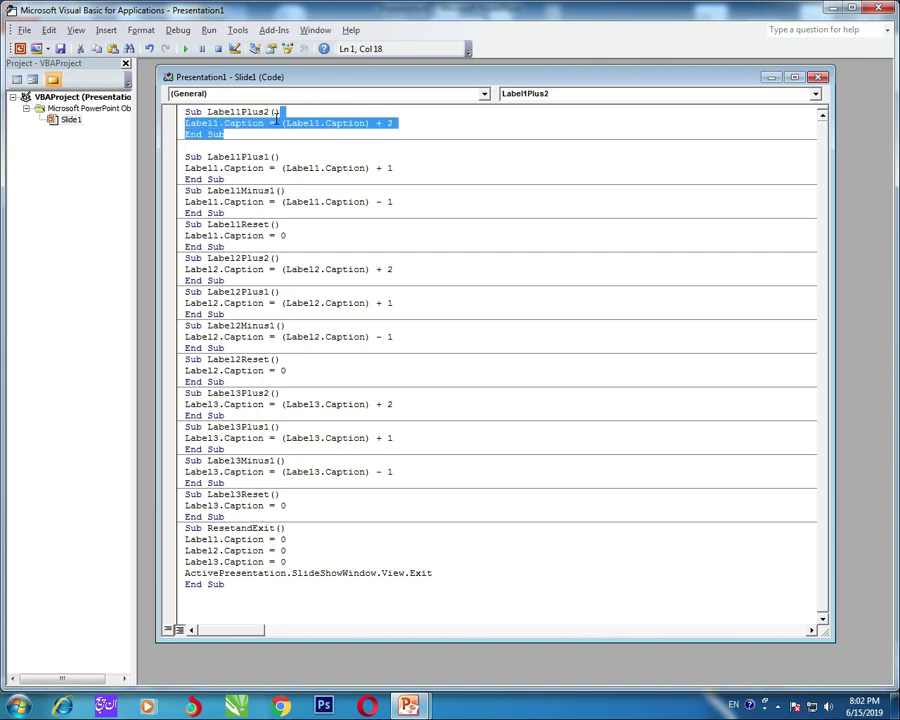
{"action": "key", "text": "Home"}
{"action": "key", "text": "shift+Down"}
{"action": "key", "text": "shift+Down"}
{"action": "key", "text": "shift+Down"}
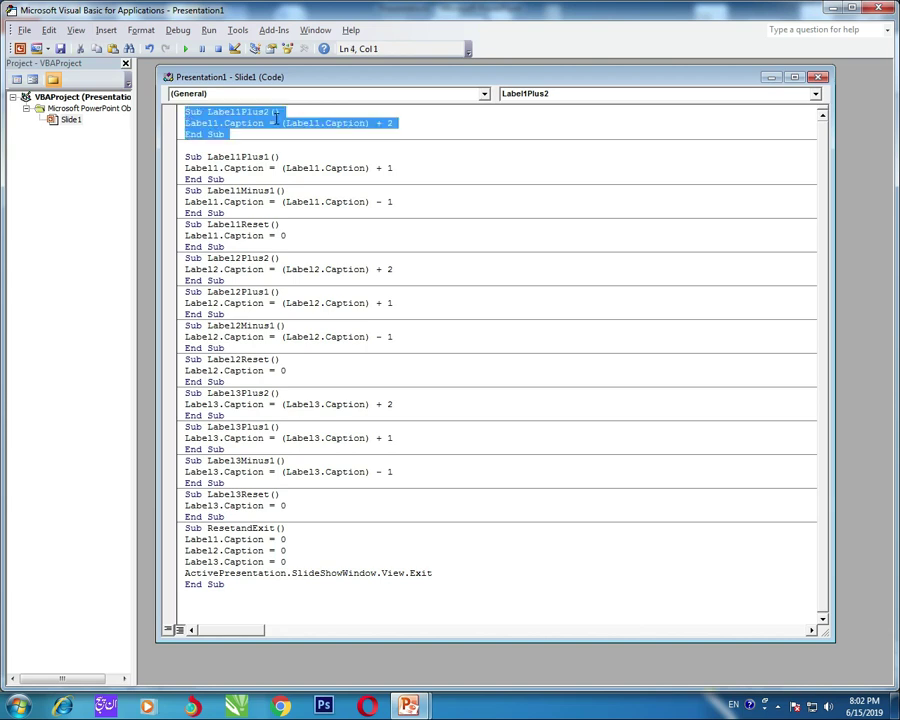
{"action": "key", "text": "shift+Left"}
{"action": "key", "text": "Down"}
{"action": "key", "text": "Down"}
{"action": "key", "text": "Home"}
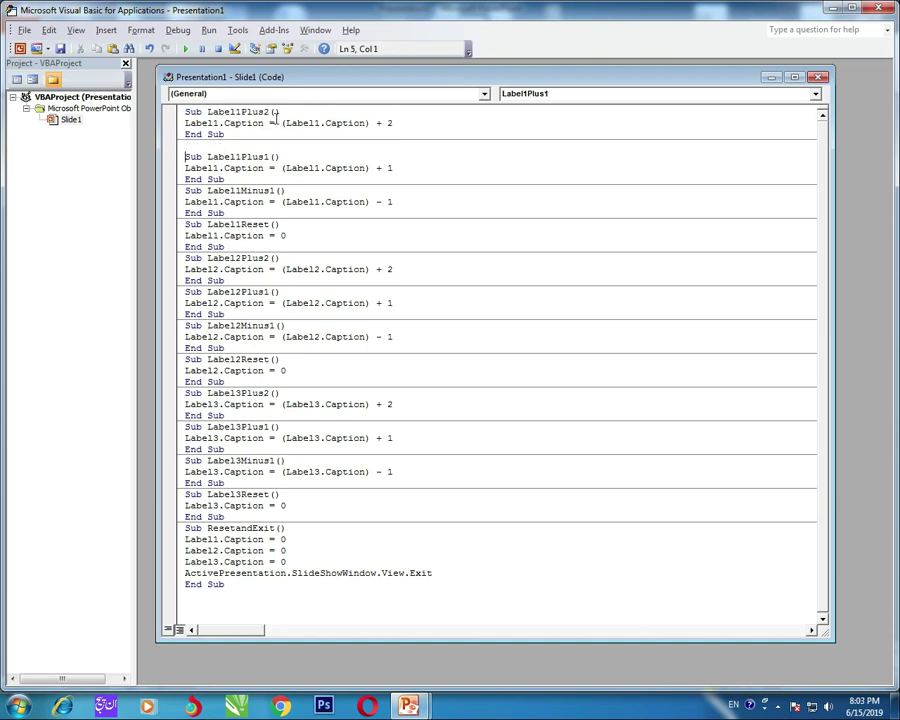
Compare the number endings of the Label1Plus1 and Label1Plus2 macro names by highlighting each final digit.
{"action": "key", "text": "Right"}
{"action": "key", "text": "Right"}
{"action": "key", "text": "Right"}
{"action": "key", "text": "Right"}
{"action": "key", "text": "Right"}
{"action": "key", "text": "Right"}
{"action": "key", "text": "Right"}
{"action": "key", "text": "Right"}
{"action": "key", "text": "Right"}
{"action": "key", "text": "Right"}
{"action": "key", "text": "Right"}
{"action": "key", "text": "Right"}
{"action": "key", "text": "Right"}
{"action": "key", "text": "Right"}
{"action": "key", "text": "shift+Right"}
{"action": "key", "text": "Up"}
{"action": "key", "text": "Up"}
{"action": "key", "text": "Up"}
{"action": "key", "text": "Up"}
{"action": "key", "text": "shift+Left"}
{"action": "key", "text": "Down"}
{"action": "key", "text": "Down"}
{"action": "key", "text": "Down"}
{"action": "key", "text": "Down"}
Highlight the added 1 in the Label1Plus1 caption statement and insert a blank line after that macro's End Sub.
{"action": "key", "text": "Right"}
{"action": "key", "text": "Right"}
{"action": "key", "text": "Right"}
{"action": "key", "text": "Right"}
{"action": "key", "text": "Right"}
{"action": "key", "text": "Right"}
{"action": "key", "text": "Right"}
{"action": "key", "text": "Down"}
{"action": "key", "text": "End"}
{"action": "key", "text": "shift+Left"}
{"action": "key", "text": "Down"}
{"action": "key", "text": "Return"}
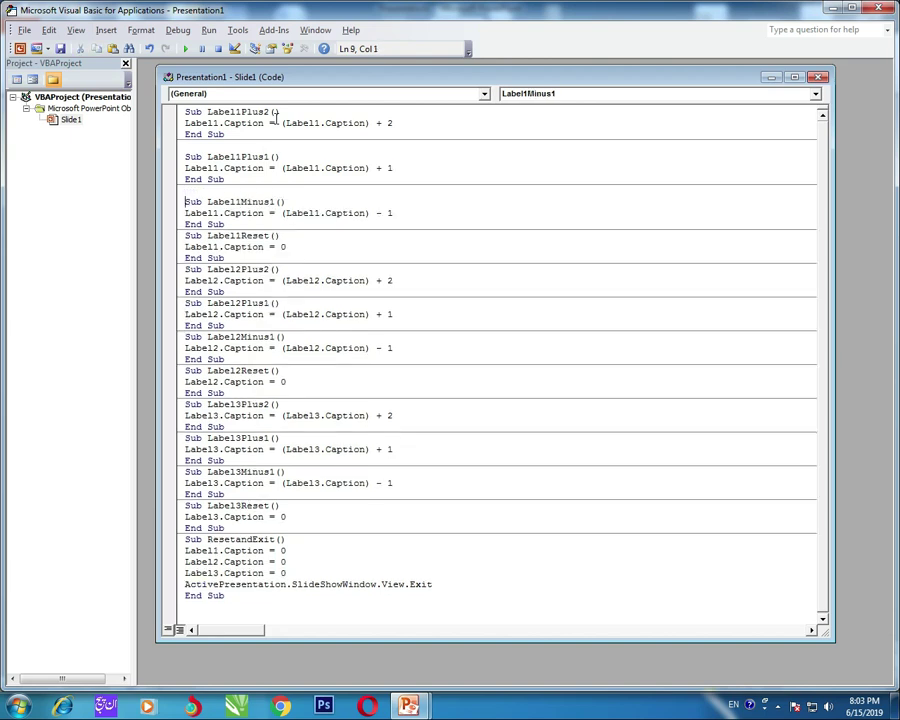
Highlight the Minus1 part of the name in the Label1Minus1 declaration.
{"action": "key", "text": "Right"}
{"action": "key", "text": "Right"}
{"action": "key", "text": "Right"}
{"action": "key", "text": "Right"}
{"action": "key", "text": "Right"}
{"action": "key", "text": "Right"}
{"action": "key", "text": "Right"}
{"action": "key", "text": "Right"}
{"action": "key", "text": "Right"}
{"action": "key", "text": "Right"}
{"action": "key", "text": "Right"}
{"action": "key", "text": "shift+Right"}
{"action": "key", "text": "shift+Right"}
{"action": "key", "text": "shift+Right"}
{"action": "key", "text": "shift+Right"}
{"action": "key", "text": "shift+Right"}
{"action": "key", "text": "shift+Right"}
Highlight the subtraction of 1 in the Label1Minus1 caption statement and insert a blank line after that macro's End Sub.
{"action": "key", "text": "Down"}
{"action": "key", "text": "End"}
{"action": "key", "text": "shift+Left"}
{"action": "key", "text": "shift+Left"}
{"action": "key", "text": "shift+Left"}
{"action": "key", "text": "Down"}
{"action": "key", "text": "Return"}
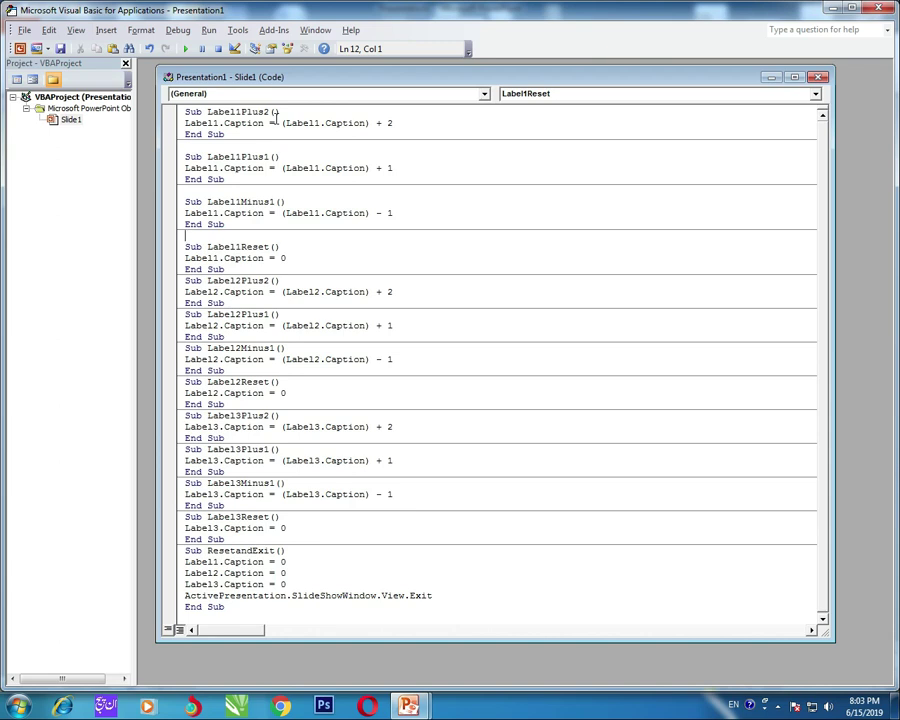
Go through the Label1Reset macro's caption statement and insert a blank line between its End Sub and the Label2Plus2 macro.
{"action": "key", "text": "Down"}
{"action": "key", "text": "End"}
{"action": "key", "text": "Down"}
{"action": "key", "text": "Home"}
{"action": "key", "text": "End"}
{"action": "key", "text": "shift+Left"}
{"action": "key", "text": "shift+Left"}
{"action": "key", "text": "shift+Left"}
{"action": "key", "text": "Down"}
{"action": "key", "text": "Return"}
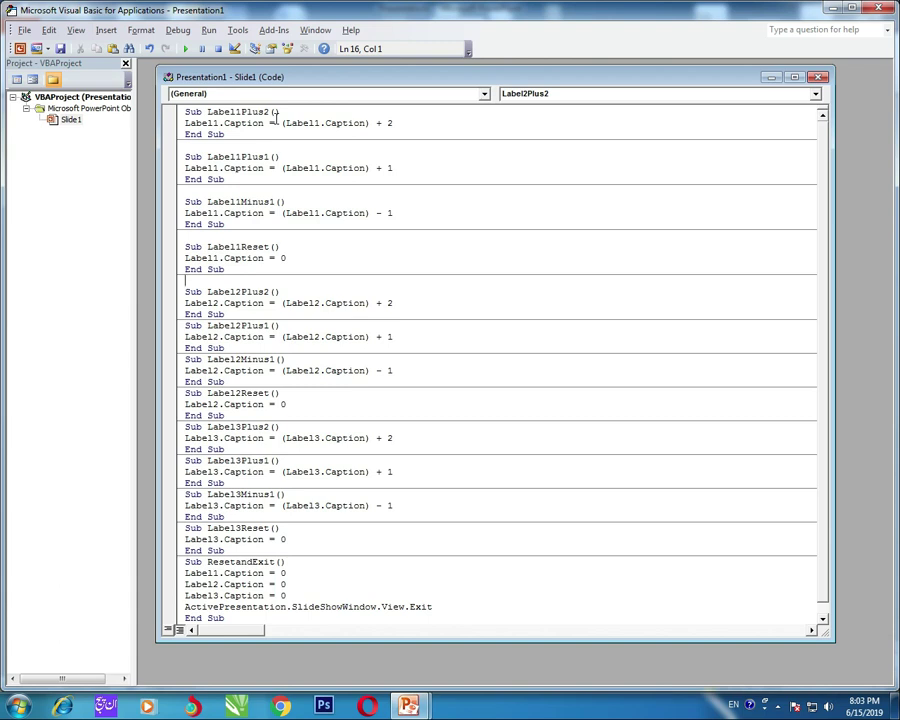
Highlight the Label1 macros from the Label1Reset End Sub back up to the Label1Plus2 caption statement, then clear the selection.
{"action": "key", "text": "Down"}
{"action": "key", "text": "shift+Up"}
{"action": "key", "text": "shift+Up"}
{"action": "key", "text": "shift+Up"}
{"action": "key", "text": "shift+Up"}
{"action": "key", "text": "shift+Up"}
{"action": "key", "text": "shift+Up"}
{"action": "key", "text": "shift+Up"}
{"action": "key", "text": "shift+Up"}
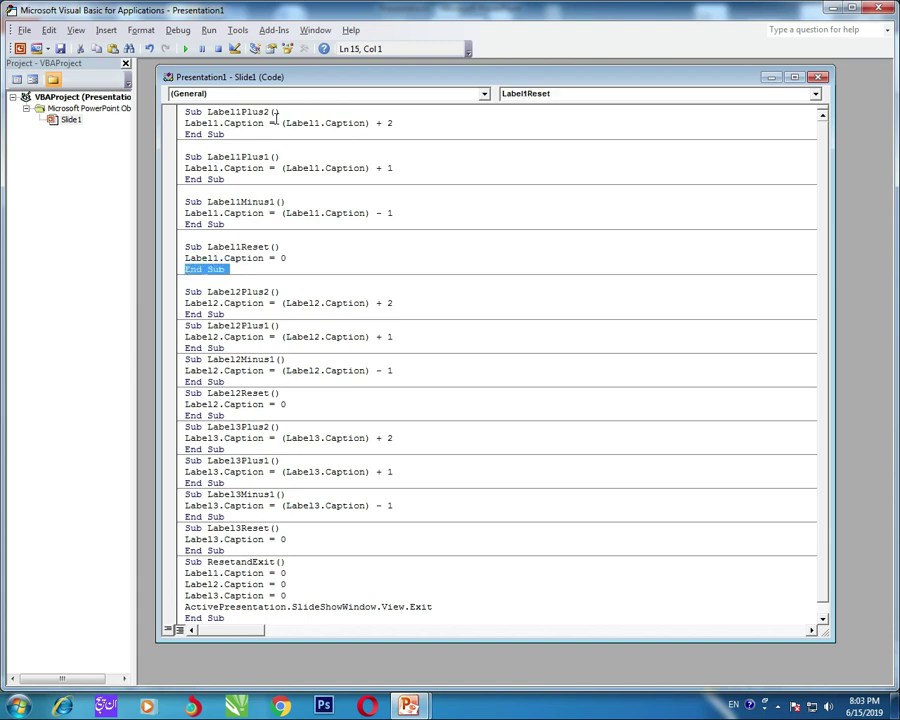
{"action": "key", "text": "shift+Up"}
{"action": "key", "text": "shift+Up"}
{"action": "key", "text": "shift+Up"}
{"action": "key", "text": "shift+Up"}
{"action": "key", "text": "shift+Up"}
{"action": "key", "text": "shift+Up"}
{"action": "key", "text": "shift+Up"}
{"action": "key", "text": "shift+Up"}
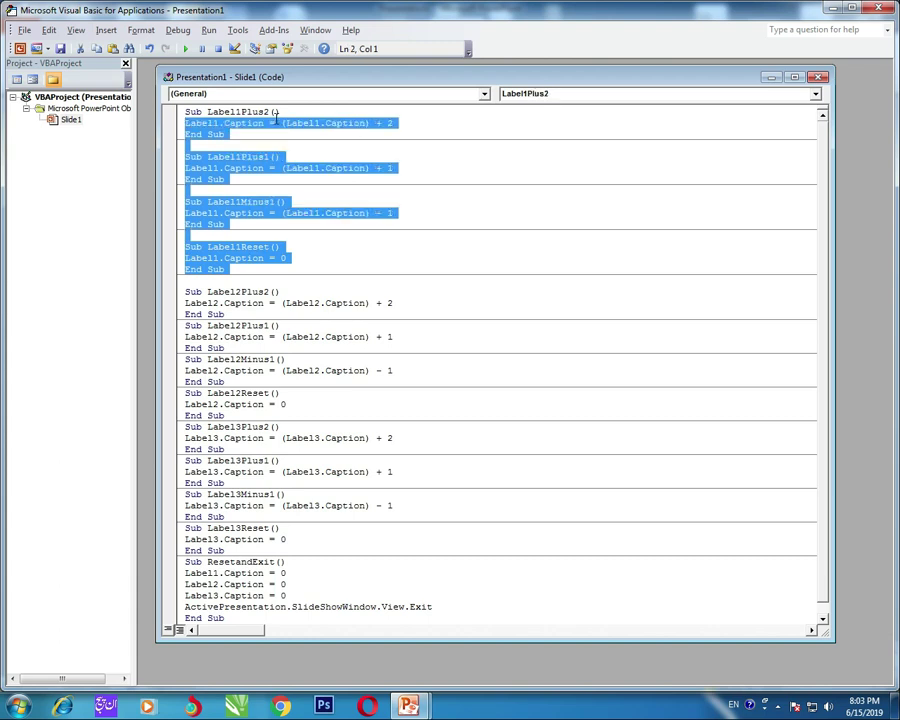
{"action": "key", "text": "Right"}
{"action": "key", "text": "Up"}
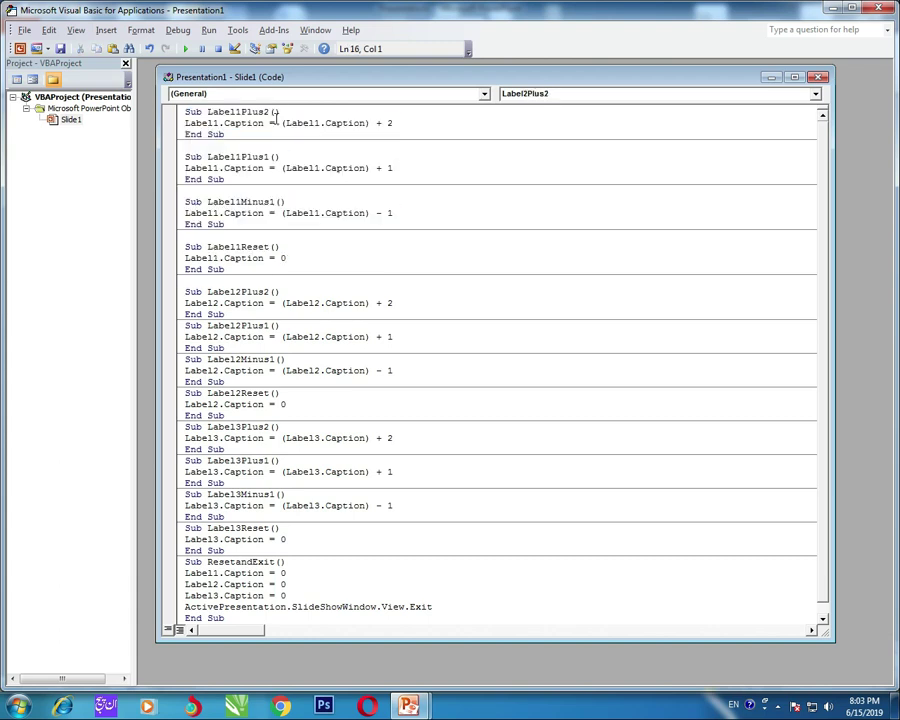
Examine the label number in the Label2Plus2 declaration and go through its caption statement.
{"action": "key", "text": "Down"}
{"action": "key", "text": "Right"}
{"action": "key", "text": "Right"}
{"action": "key", "text": "Right"}
{"action": "key", "text": "Right"}
{"action": "key", "text": "Right"}
{"action": "key", "text": "Right"}
{"action": "key", "text": "Right"}
{"action": "key", "text": "Right"}
{"action": "key", "text": "Right"}
{"action": "key", "text": "shift+Right"}
{"action": "key", "text": "Right"}
{"action": "key", "text": "Right"}
{"action": "key", "text": "Right"}
{"action": "key", "text": "Right"}
{"action": "key", "text": "Right"}
{"action": "key", "text": "Right"}
{"action": "key", "text": "Right"}
{"action": "key", "text": "Right"}
{"action": "key", "text": "Right"}
{"action": "key", "text": "Right"}
{"action": "key", "text": "Right"}
{"action": "key", "text": "Right"}
{"action": "key", "text": "Right"}
{"action": "key", "text": "Right"}
{"action": "key", "text": "Right"}
{"action": "key", "text": "Right"}
{"action": "key", "text": "Right"}
{"action": "key", "text": "End"}
{"action": "key", "text": "Right"}
{"action": "key", "text": "Right"}
{"action": "key", "text": "Right"}
{"action": "key", "text": "Right"}
{"action": "key", "text": "Right"}
{"action": "key", "text": "Right"}
{"action": "key", "text": "Right"}
{"action": "key", "text": "Right"}
Highlight the complete block of four Label1 macros, from the Label1Reset End Sub up to the Label1Plus2 declaration.
{"action": "key", "text": "Up"}
{"action": "key", "text": "Up"}
{"action": "key", "text": "Up"}
{"action": "key", "text": "Up"}
{"action": "key", "text": "shift+Up"}
{"action": "key", "text": "shift+Up"}
{"action": "key", "text": "shift+Up"}
{"action": "key", "text": "shift+Up"}
{"action": "key", "text": "shift+Up"}
{"action": "key", "text": "shift+Up"}
{"action": "key", "text": "shift+Up"}
{"action": "key", "text": "shift+Up"}
{"action": "key", "text": "shift+Up"}
{"action": "key", "text": "shift+Up"}
{"action": "key", "text": "shift+Up"}
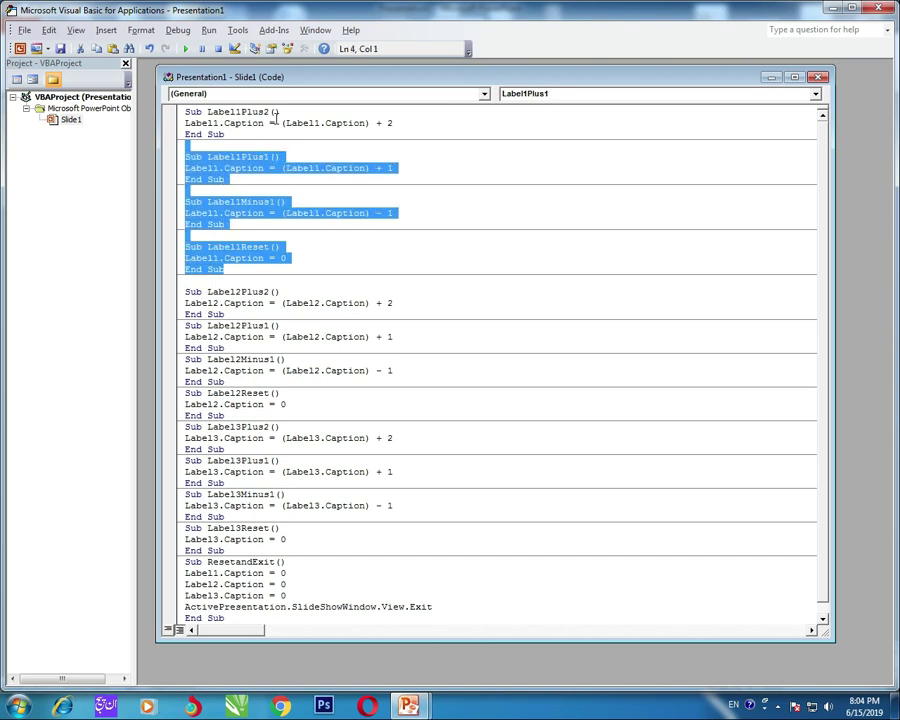
{"action": "key", "text": "shift+Up"}
{"action": "key", "text": "shift+Up"}
{"action": "key", "text": "shift+Up"}
{"action": "key", "text": "shift+Left"}
{"action": "key", "text": "shift+Left"}
{"action": "key", "text": "shift+Left"}
{"action": "key", "text": "shift+Left"}
{"action": "key", "text": "shift+Left"}
{"action": "key", "text": "shift+Left"}
{"action": "key", "text": "shift+Left"}
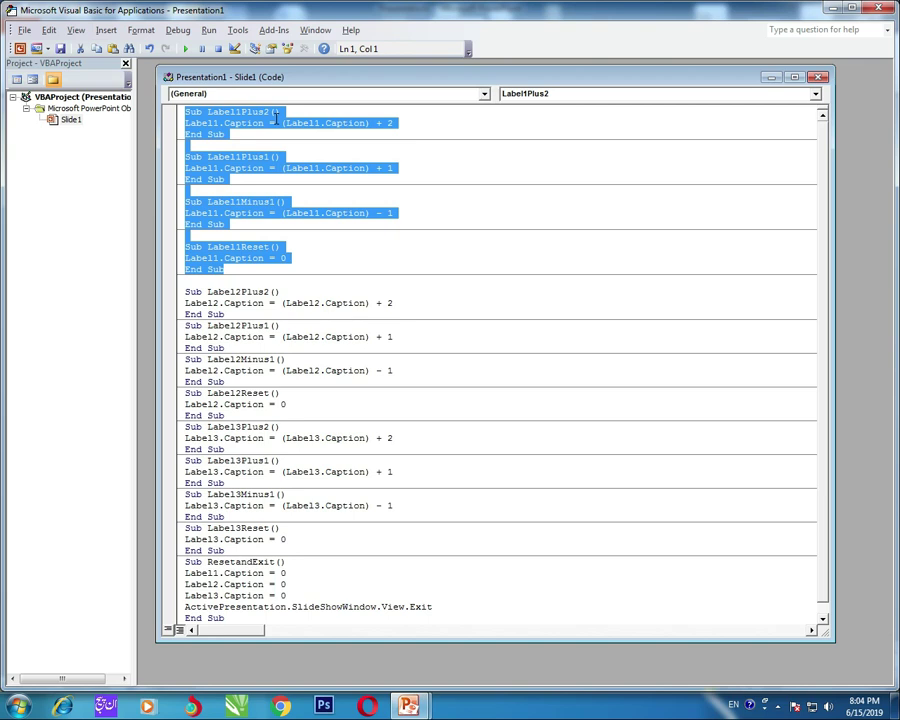
Clear the selection and examine the label number in the Label2Plus2 macro's declaration.
{"action": "key", "text": "Right"}
{"action": "key", "text": "Right"}
{"action": "key", "text": "Right"}
{"action": "key", "text": "Right"}
{"action": "key", "text": "Right"}
{"action": "key", "text": "Right"}
{"action": "key", "text": "Right"}
{"action": "key", "text": "Right"}
{"action": "key", "text": "Right"}
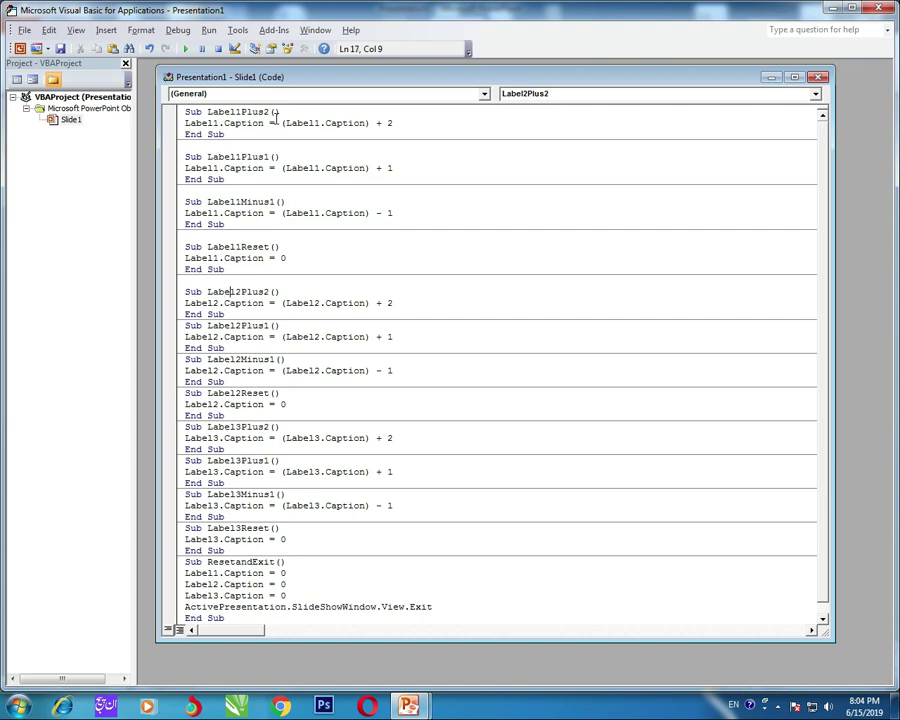
{"action": "key", "text": "Right"}
{"action": "key", "text": "Right"}
{"action": "key", "text": "Down"}
{"action": "key", "text": "Left"}
{"action": "key", "text": "Left"}
{"action": "key", "text": "Left"}
{"action": "key", "text": "Left"}
{"action": "key", "text": "Up"}
{"action": "key", "text": "Right"}
{"action": "key", "text": "Right"}
{"action": "key", "text": "Right"}
{"action": "key", "text": "Right"}
{"action": "key", "text": "Left"}
{"action": "key", "text": "Left"}
{"action": "key", "text": "Right"}
{"action": "key", "text": "Right"}
{"action": "key", "text": "Right"}
{"action": "key", "text": "End"}
Go through the caption statement of the Label2Plus2 macro down to its End Sub.
{"action": "key", "text": "Right"}
{"action": "key", "text": "Right"}
{"action": "key", "text": "Right"}
{"action": "key", "text": "Right"}
{"action": "key", "text": "Right"}
{"action": "key", "text": "Right"}
{"action": "key", "text": "Right"}
{"action": "key", "text": "Right"}
{"action": "key", "text": "Right"}
{"action": "key", "text": "Right"}
{"action": "key", "text": "Right"}
{"action": "key", "text": "Right"}
{"action": "key", "text": "Right"}
{"action": "key", "text": "Right"}
{"action": "key", "text": "Right"}
{"action": "key", "text": "Right"}
{"action": "key", "text": "Right"}
{"action": "key", "text": "Right"}
{"action": "key", "text": "Right"}
{"action": "key", "text": "Right"}
{"action": "key", "text": "Down"}
{"action": "key", "text": "Home"}
Examine the Label2Plus1 macro's declaration and its caption statement, highlighting the start of that statement briefly.
{"action": "key", "text": "Down"}
{"action": "key", "text": "Right"}
{"action": "key", "text": "Right"}
{"action": "key", "text": "Right"}
{"action": "key", "text": "Right"}
{"action": "key", "text": "Right"}
{"action": "key", "text": "Right"}
{"action": "key", "text": "Right"}
{"action": "key", "text": "Right"}
{"action": "key", "text": "Right"}
{"action": "key", "text": "Right"}
{"action": "key", "text": "Right"}
{"action": "key", "text": "Down"}
{"action": "key", "text": "Left"}
{"action": "key", "text": "Left"}
{"action": "key", "text": "Left"}
{"action": "key", "text": "Left"}
{"action": "key", "text": "Left"}
{"action": "key", "text": "shift+Home"}
{"action": "key", "text": "Right"}
{"action": "key", "text": "End"}
{"action": "key", "text": "Right"}
Examine the Label2Minus1 macro's declaration and its caption statement.
{"action": "key", "text": "Down"}
{"action": "key", "text": "Right"}
{"action": "key", "text": "Right"}
{"action": "key", "text": "Right"}
{"action": "key", "text": "Right"}
{"action": "key", "text": "Right"}
{"action": "key", "text": "Right"}
{"action": "key", "text": "Right"}
{"action": "key", "text": "Right"}
{"action": "key", "text": "Right"}
{"action": "key", "text": "Right"}
{"action": "key", "text": "Right"}
{"action": "key", "text": "Right"}
{"action": "key", "text": "Down"}
{"action": "key", "text": "Home"}
{"action": "key", "text": "Right"}
{"action": "key", "text": "End"}
{"action": "key", "text": "Right"}
Insert a blank line between the Label2Reset macro's End Sub and the Label3Plus2 macro.
{"action": "key", "text": "Down"}
{"action": "key", "text": "Down"}
{"action": "key", "text": "End"}
{"action": "key", "text": "Right"}
{"action": "key", "text": "End"}
{"action": "key", "text": "Return"}
{"action": "key", "text": "Down"}
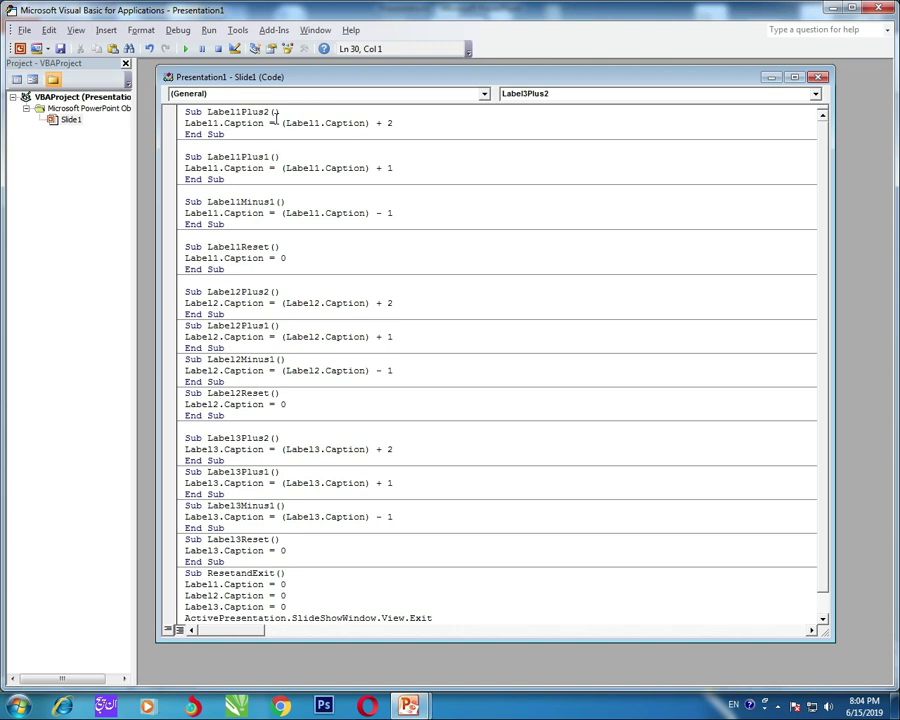
Examine the Label3Plus2 macro's declaration character by character, briefly highlighting part of that line.
{"action": "key", "text": "Right"}
{"action": "key", "text": "Right"}
{"action": "key", "text": "Right"}
{"action": "key", "text": "Right"}
{"action": "key", "text": "Right"}
{"action": "key", "text": "Right"}
{"action": "key", "text": "Right"}
{"action": "key", "text": "Right"}
{"action": "key", "text": "Right"}
{"action": "key", "text": "shift+Right"}
{"action": "key", "text": "Left"}
{"action": "key", "text": "Left"}
{"action": "key", "text": "Right"}
{"action": "key", "text": "Right"}
{"action": "key", "text": "Right"}
{"action": "key", "text": "Right"}
{"action": "key", "text": "Right"}
{"action": "key", "text": "Right"}
{"action": "key", "text": "Right"}
{"action": "key", "text": "Right"}
{"action": "key", "text": "Left"}
{"action": "key", "text": "Left"}
{"action": "key", "text": "Left"}
{"action": "key", "text": "Left"}
{"action": "key", "text": "Left"}
{"action": "key", "text": "Left"}
{"action": "key", "text": "Left"}
{"action": "key", "text": "Left"}
{"action": "key", "text": "Left"}
{"action": "key", "text": "Left"}
{"action": "key", "text": "Left"}
{"action": "key", "text": "Left"}
{"action": "key", "text": "shift+Right"}
{"action": "key", "text": "shift+Right"}
{"action": "key", "text": "shift+Right"}
{"action": "key", "text": "shift+Right"}
{"action": "key", "text": "shift+Right"}
{"action": "key", "text": "shift+Right"}
{"action": "key", "text": "shift+Right"}
{"action": "key", "text": "shift+Left"}
{"action": "key", "text": "Right"}
Go through the start of the Label3Plus2 macro's caption statement and its End Sub line.
{"action": "key", "text": "Down"}
{"action": "key", "text": "Home"}
{"action": "key", "text": "Right"}
{"action": "key", "text": "Right"}
{"action": "key", "text": "Right"}
{"action": "key", "text": "Right"}
{"action": "key", "text": "Right"}
{"action": "key", "text": "Right"}
{"action": "key", "text": "Right"}
{"action": "key", "text": "Right"}
{"action": "key", "text": "Right"}
{"action": "key", "text": "Right"}
{"action": "key", "text": "Down"}
{"action": "key", "text": "Home"}
{"action": "key", "text": "Right"}
{"action": "key", "text": "Down"}
{"action": "key", "text": "Up"}
{"action": "key", "text": "Right"}
{"action": "key", "text": "Right"}
{"action": "key", "text": "Right"}
Review the Label3Plus2 macro's caption statement again, highlighting its beginning and a later part of the expression.
{"action": "key", "text": "Home"}
{"action": "key", "text": "Up"}
{"action": "key", "text": "shift+Right"}
{"action": "key", "text": "shift+Right"}
{"action": "key", "text": "shift+Right"}
{"action": "key", "text": "shift+Right"}
{"action": "key", "text": "shift+Right"}
{"action": "key", "text": "Right"}
{"action": "key", "text": "Right"}
{"action": "key", "text": "Right"}
{"action": "key", "text": "Right"}
{"action": "key", "text": "Right"}
{"action": "key", "text": "Right"}
{"action": "key", "text": "Right"}
{"action": "key", "text": "Right"}
{"action": "key", "text": "Right"}
{"action": "key", "text": "Right"}
{"action": "key", "text": "Right"}
{"action": "key", "text": "Right"}
{"action": "key", "text": "Right"}
{"action": "key", "text": "Right"}
{"action": "key", "text": "shift+Right"}
{"action": "key", "text": "shift+Right"}
{"action": "key", "text": "shift+Right"}
{"action": "key", "text": "shift+Right"}
{"action": "key", "text": "shift+Right"}
{"action": "key", "text": "shift+Right"}
Insert a blank line between the Label3Reset macro's End Sub and the ResetandExit macro.
{"action": "key", "text": "Down"}
{"action": "key", "text": "Down"}
{"action": "key", "text": "Down"}
{"action": "key", "text": "Down"}
{"action": "key", "text": "Down"}
{"action": "key", "text": "Down"}
{"action": "key", "text": "Down"}
{"action": "key", "text": "Down"}
{"action": "key", "text": "Down"}
{"action": "key", "text": "Down"}
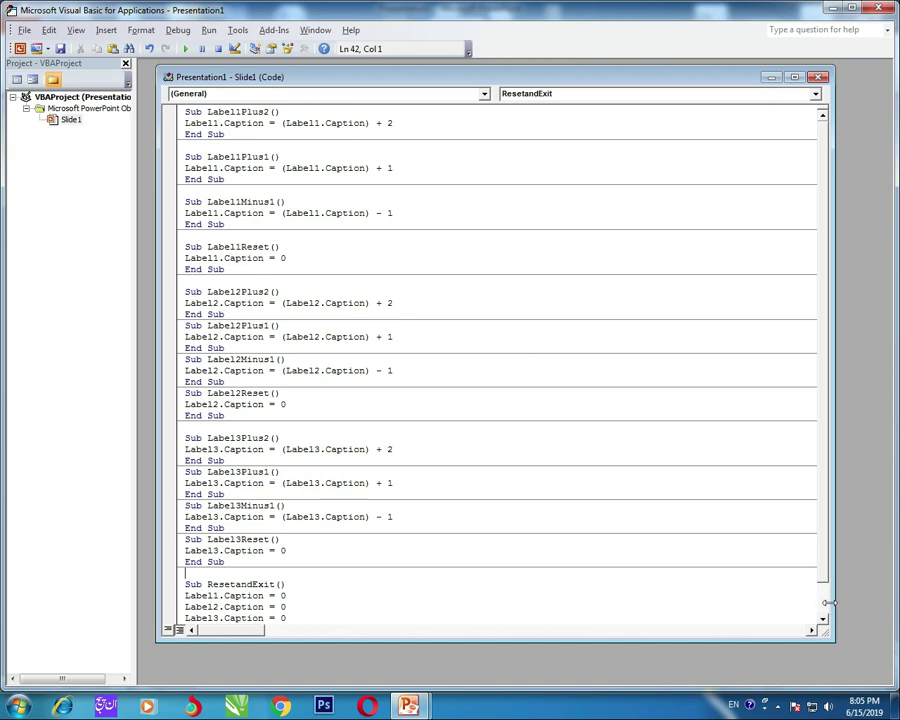
Examine the ResetandExit macro's declaration line from start to end.
{"action": "scroll", "coordinate": [825, 607], "scroll_direction": "down", "scroll_amount": 1}
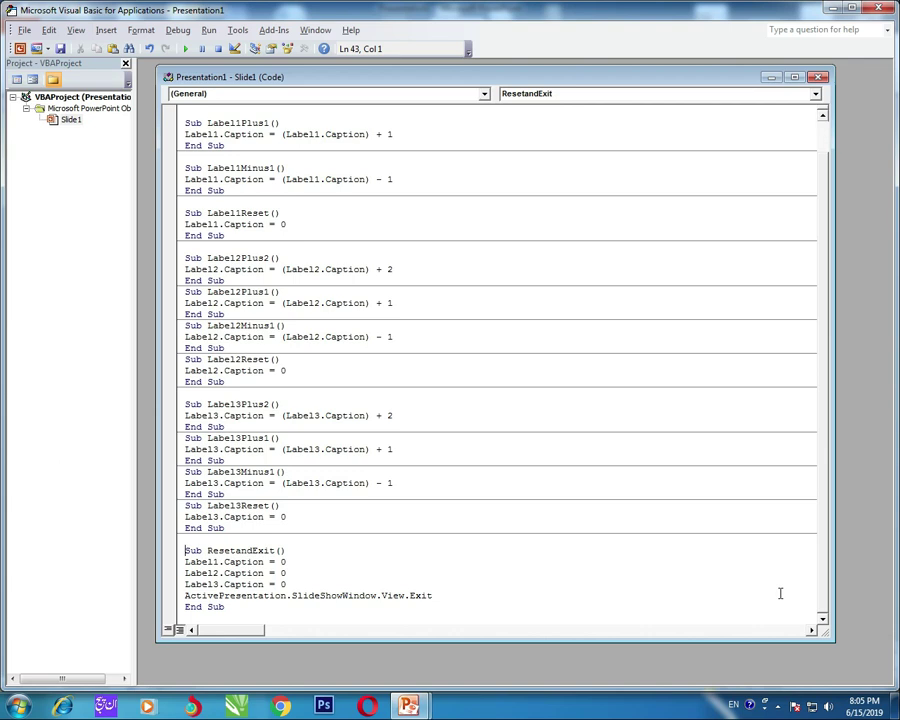
{"action": "key", "text": "Right"}
{"action": "key", "text": "Right"}
{"action": "key", "text": "Right"}
{"action": "key", "text": "Right"}
{"action": "key", "text": "Right"}
{"action": "key", "text": "Right"}
{"action": "key", "text": "Right"}
{"action": "key", "text": "Right"}
{"action": "key", "text": "Right"}
{"action": "key", "text": "Right"}
{"action": "key", "text": "Right"}
{"action": "key", "text": "Right"}
{"action": "key", "text": "Right"}
{"action": "key", "text": "Right"}
{"action": "key", "text": "Right"}
{"action": "key", "text": "Right"}
{"action": "key", "text": "Right"}
{"action": "key", "text": "Right"}
{"action": "key", "text": "Right"}
Go through the ResetandExit macro's statements that set the Label1, Label2 and Label3 captions to 0.
{"action": "key", "text": "Right"}
{"action": "key", "text": "Right"}
{"action": "key", "text": "Right"}
{"action": "key", "text": "Right"}
{"action": "key", "text": "Right"}
{"action": "key", "text": "Right"}
{"action": "key", "text": "Right"}
{"action": "key", "text": "Right"}
{"action": "key", "text": "Right"}
{"action": "key", "text": "End"}
{"action": "key", "text": "Right"}
{"action": "key", "text": "Right"}
{"action": "key", "text": "Right"}
{"action": "key", "text": "Right"}
{"action": "key", "text": "Right"}
{"action": "key", "text": "Right"}
{"action": "key", "text": "Right"}
{"action": "key", "text": "Right"}
{"action": "key", "text": "Right"}
{"action": "key", "text": "Right"}
{"action": "key", "text": "Right"}
{"action": "key", "text": "Right"}
{"action": "key", "text": "Right"}
{"action": "key", "text": "Right"}
{"action": "key", "text": "Right"}
{"action": "key", "text": "End"}
{"action": "key", "text": "Right"}
{"action": "key", "text": "Right"}
{"action": "key", "text": "Right"}
{"action": "key", "text": "Right"}
{"action": "key", "text": "Right"}
{"action": "key", "text": "Right"}
Highlight the whole Label1.Caption = 0 statement in the ResetandExit macro.
{"action": "key", "text": "Up"}
{"action": "key", "text": "Up"}
{"action": "key", "text": "Home"}
{"action": "key", "text": "shift+End"}
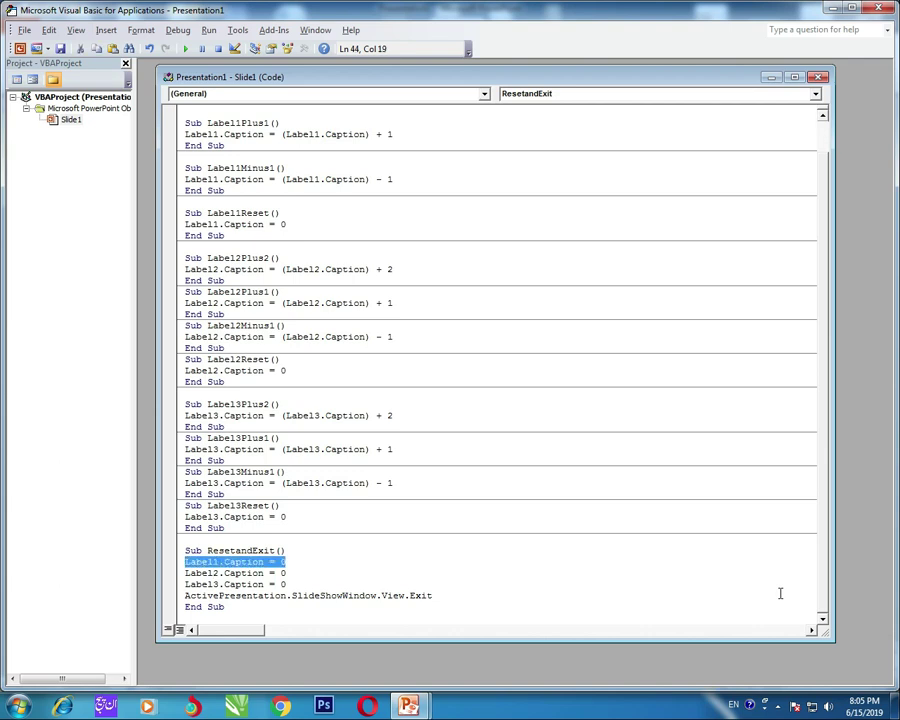
Examine the Label1 and Label2 caption reset statements in the ResetandExit macro.
{"action": "key", "text": "Down"}
{"action": "key", "text": "Down"}
{"action": "key", "text": "Left"}
{"action": "key", "text": "Left"}
{"action": "key", "text": "Left"}
{"action": "key", "text": "Left"}
{"action": "key", "text": "Left"}
{"action": "key", "text": "Left"}
{"action": "key", "text": "Left"}
{"action": "key", "text": "Left"}
{"action": "key", "text": "Left"}
{"action": "key", "text": "Left"}
{"action": "key", "text": "Left"}
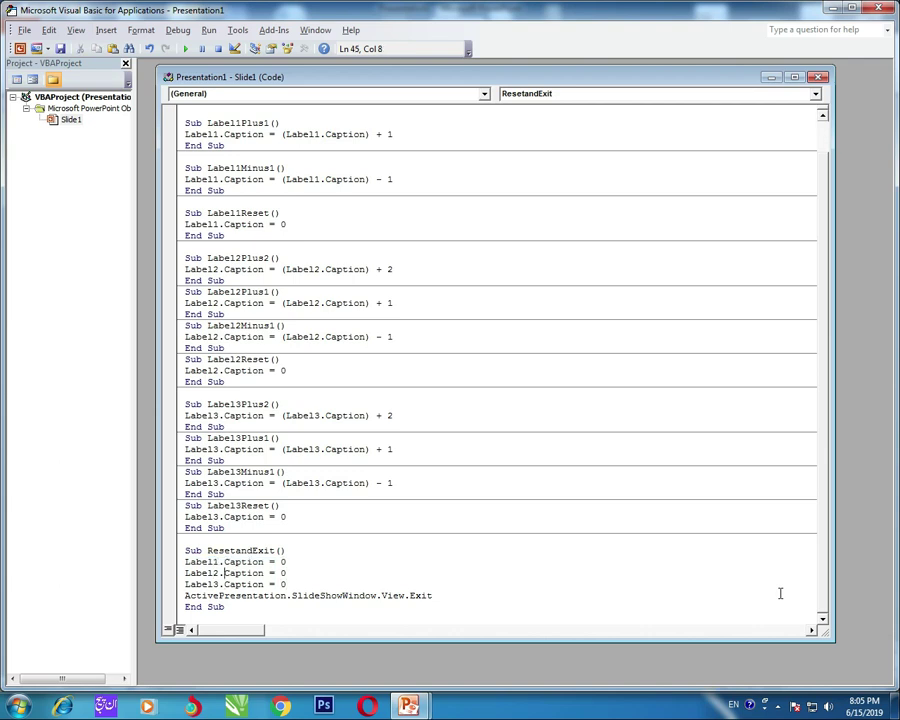
{"action": "key", "text": "Up"}
{"action": "key", "text": "Up"}
Highlight the whole ActivePresentation.SlideShowWindow.View.Exit statement in the ResetandExit macro.
{"action": "key", "text": "Down"}
{"action": "key", "text": "Down"}
{"action": "key", "text": "Down"}
{"action": "key", "text": "Home"}
{"action": "key", "text": "shift+End"}
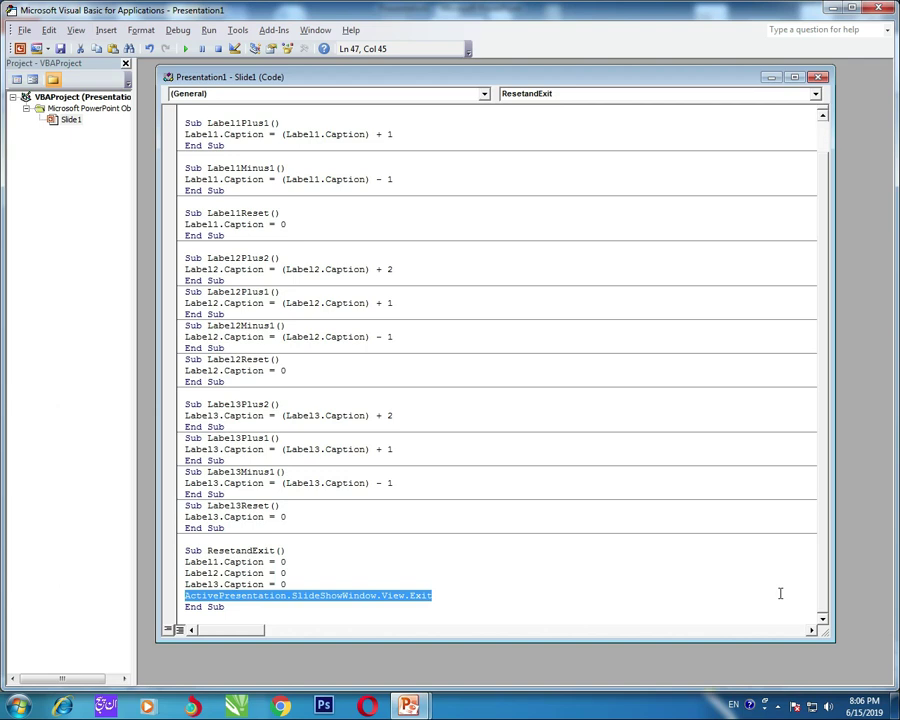
Go to the end of the code and highlight the SlideShowWindow.View.Exit line again, ending at its start.
{"action": "key", "text": "ctrl+End"}
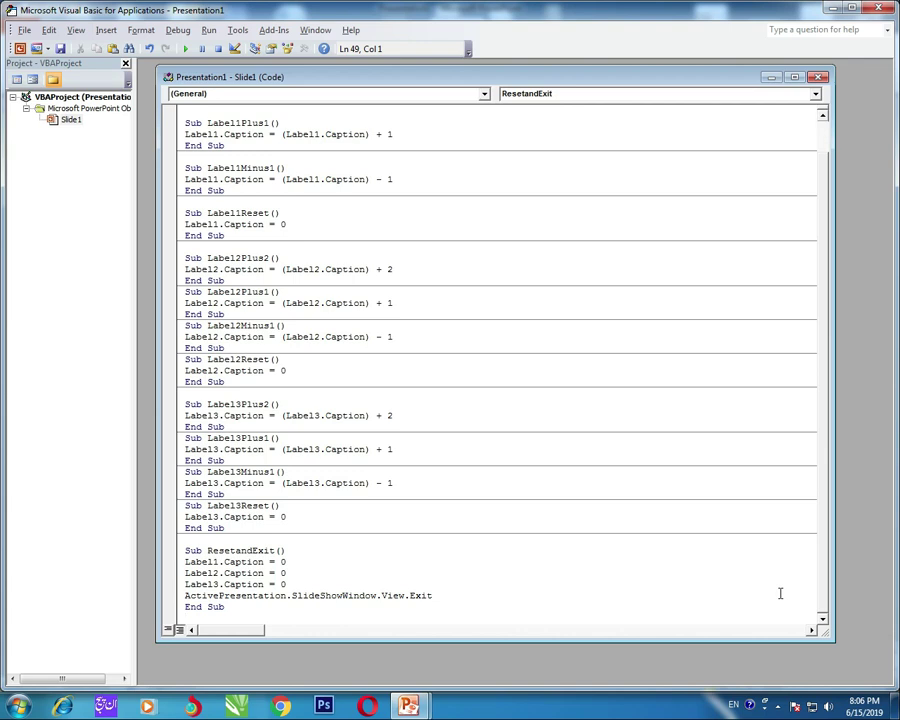
{"action": "key", "text": "Left"}
{"action": "key", "text": "Up"}
{"action": "key", "text": "End"}
{"action": "key", "text": "shift+Home"}
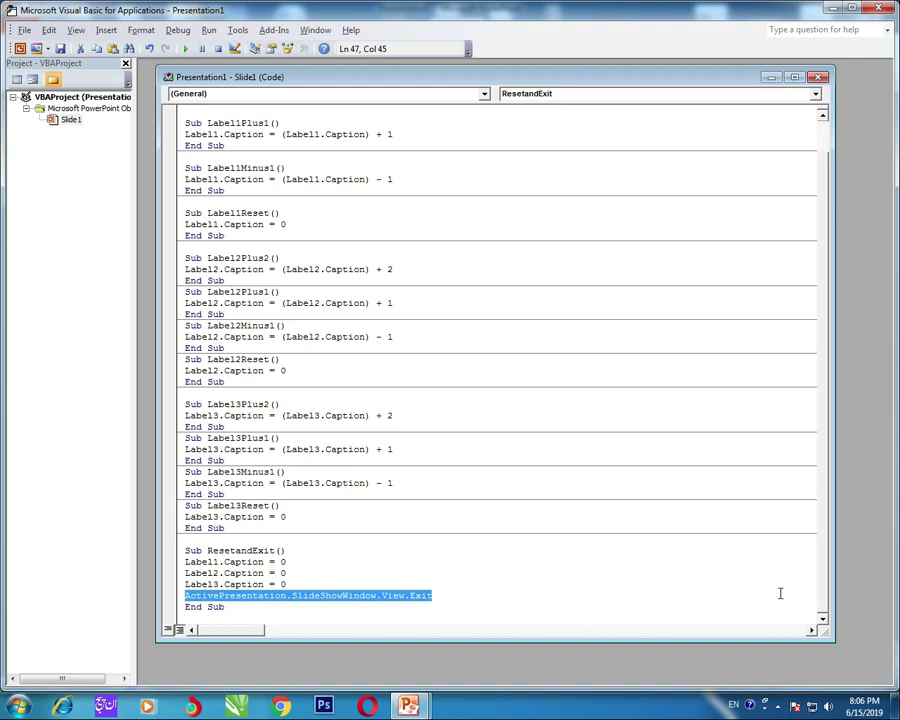
{"action": "key", "text": "Left"}
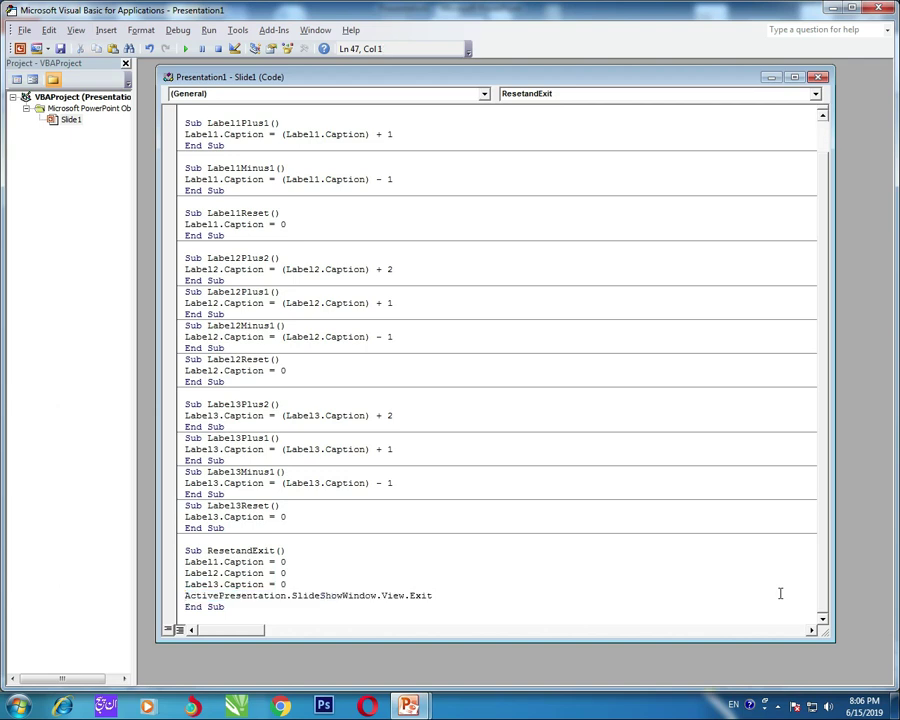
Examine the ActivePresentation.SlideShowWindow.View.Exit statement character by character from its start.
{"action": "key", "text": "Right"}
{"action": "key", "text": "Right"}
{"action": "key", "text": "Right"}
{"action": "key", "text": "Right"}
{"action": "key", "text": "Right"}
{"action": "key", "text": "Right"}
{"action": "key", "text": "Right"}
{"action": "key", "text": "Right"}
{"action": "key", "text": "Right"}
{"action": "key", "text": "Right"}
{"action": "key", "text": "Right"}
{"action": "key", "text": "Right"}
{"action": "key", "text": "Right"}
{"action": "key", "text": "Right"}
{"action": "key", "text": "Right"}
{"action": "key", "text": "Right"}
{"action": "key", "text": "Right"}
{"action": "key", "text": "Right"}
{"action": "key", "text": "Right"}
{"action": "key", "text": "Right"}
{"action": "key", "text": "Right"}
{"action": "key", "text": "Right"}
{"action": "key", "text": "Right"}
{"action": "key", "text": "Right"}
{"action": "key", "text": "Right"}
{"action": "key", "text": "Right"}
{"action": "key", "text": "Right"}
{"action": "key", "text": "Right"}
{"action": "key", "text": "Right"}
{"action": "key", "text": "Right"}
{"action": "key", "text": "Right"}
{"action": "key", "text": "Right"}
{"action": "key", "text": "Right"}
{"action": "key", "text": "Right"}
{"action": "key", "text": "Right"}
{"action": "key", "text": "Right"}
{"action": "key", "text": "Right"}
{"action": "key", "text": "Right"}
{"action": "key", "text": "Right"}
{"action": "key", "text": "Right"}
{"action": "key", "text": "Right"}
{"action": "key", "text": "Right"}
Remove the blank line between the Label3Reset macro's End Sub and the ResetandExit macro.
{"action": "key", "text": "Down"}
{"action": "key", "text": "Home"}
{"action": "key", "text": "Up"}
{"action": "key", "text": "Up"}
{"action": "key", "text": "Up"}
{"action": "key", "text": "Up"}
{"action": "key", "text": "Up"}
{"action": "key", "text": "BackSpace"}
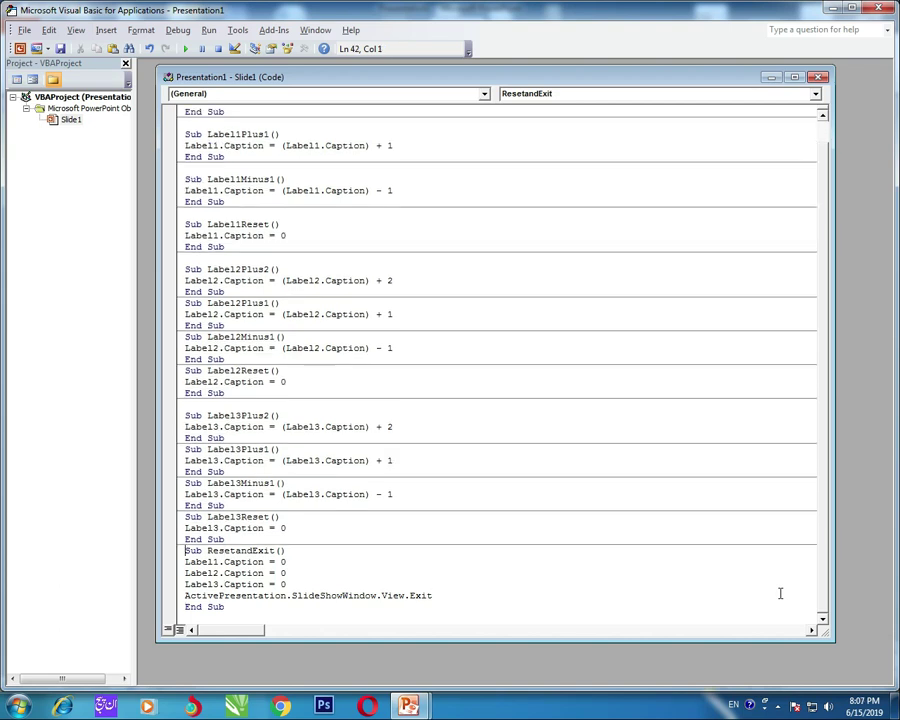
Remove the blank line between the Label1Plus2 macro's End Sub and the Label1Plus1 macro.
{"action": "key", "text": "Up"}
{"action": "key", "text": "Up"}
{"action": "key", "text": "Up"}
{"action": "key", "text": "Up"}
{"action": "key", "text": "Up"}
{"action": "key", "text": "Up"}
{"action": "key", "text": "Up"}
{"action": "key", "text": "Up"}
{"action": "key", "text": "Up"}
{"action": "key", "text": "Up"}
{"action": "key", "text": "Up"}
{"action": "key", "text": "Up"}
{"action": "key", "text": "Up"}
{"action": "key", "text": "Up"}
{"action": "key", "text": "Up"}
{"action": "key", "text": "Up"}
{"action": "key", "text": "Up"}
{"action": "key", "text": "Up"}
{"action": "key", "text": "Up"}
{"action": "key", "text": "Up"}
{"action": "key", "text": "Up"}
{"action": "key", "text": "Up"}
{"action": "key", "text": "Up"}
{"action": "key", "text": "Up"}
{"action": "key", "text": "Up"}
{"action": "key", "text": "Up"}
{"action": "key", "text": "Up"}
{"action": "key", "text": "Up"}
{"action": "key", "text": "Up"}
{"action": "key", "text": "Up"}
{"action": "key", "text": "Up"}
{"action": "key", "text": "Up"}
{"action": "key", "text": "Up"}
{"action": "key", "text": "Up"}
{"action": "key", "text": "Up"}
{"action": "key", "text": "Up"}
{"action": "key", "text": "Up"}
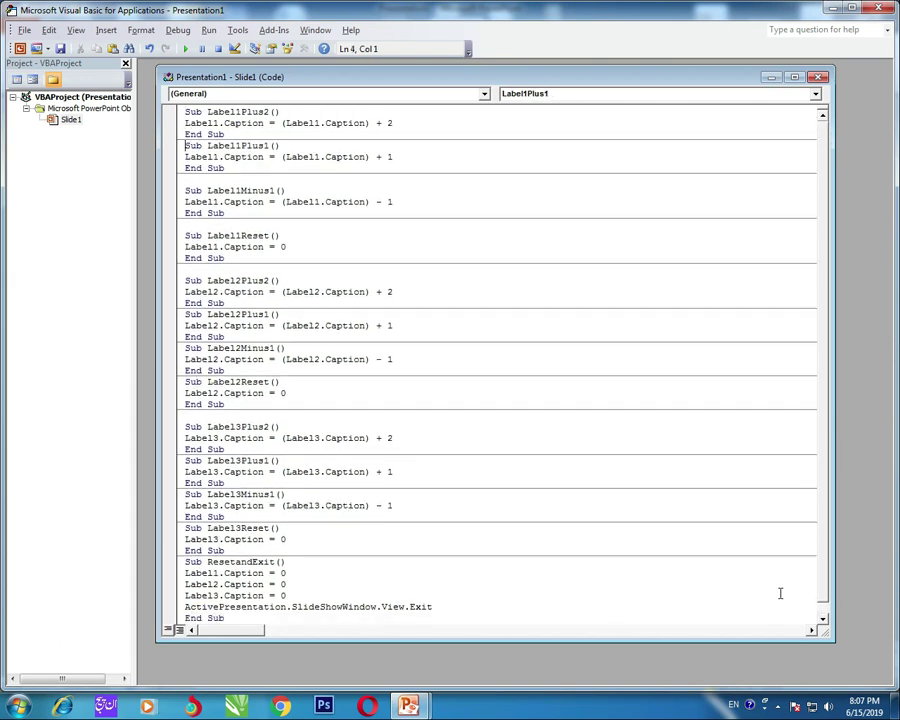
Remove the blank lines above the Label1Minus1 and Label1Reset macros.
{"action": "key", "text": "Down"}
{"action": "key", "text": "Down"}
{"action": "key", "text": "Down"}
{"action": "key", "text": "Down"}
{"action": "key", "text": "BackSpace"}
{"action": "key", "text": "Down"}
{"action": "key", "text": "Down"}
{"action": "key", "text": "Down"}
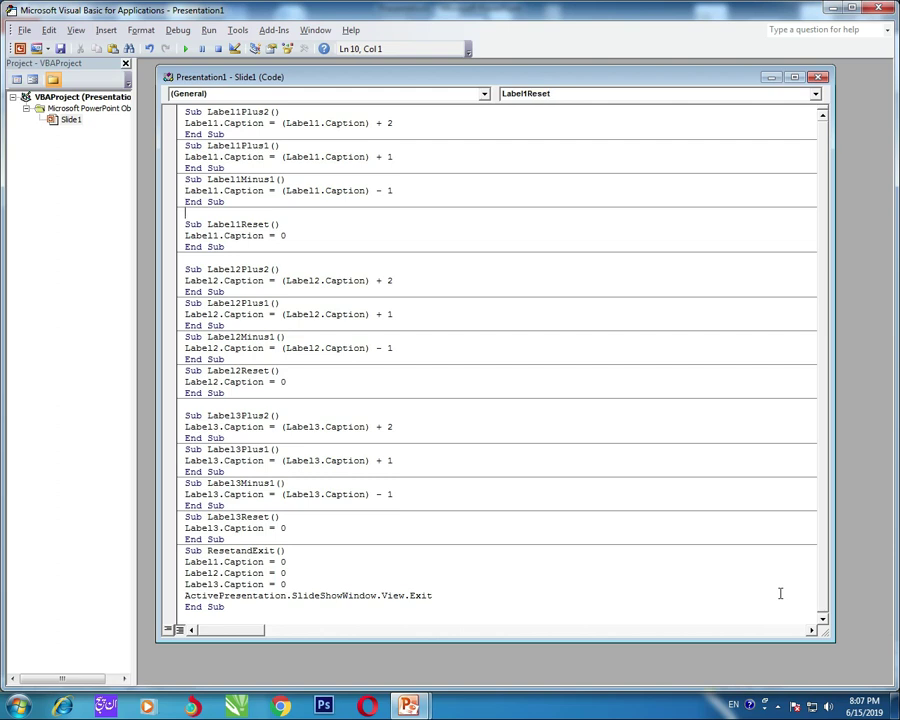
{"action": "key", "text": "Delete"}
Remove the blank line between the Label1Reset macro's End Sub and the Label2Plus2 macro.
{"action": "key", "text": "Down"}
{"action": "key", "text": "Down"}
{"action": "key", "text": "Down"}
{"action": "key", "text": "Delete"}
{"action": "key", "text": "Delete"}
Remove the blank line between the Label2Reset macro's End Sub and the Label3Plus2 macro.
{"action": "key", "text": "Down"}
{"action": "key", "text": "Down"}
{"action": "key", "text": "Down"}
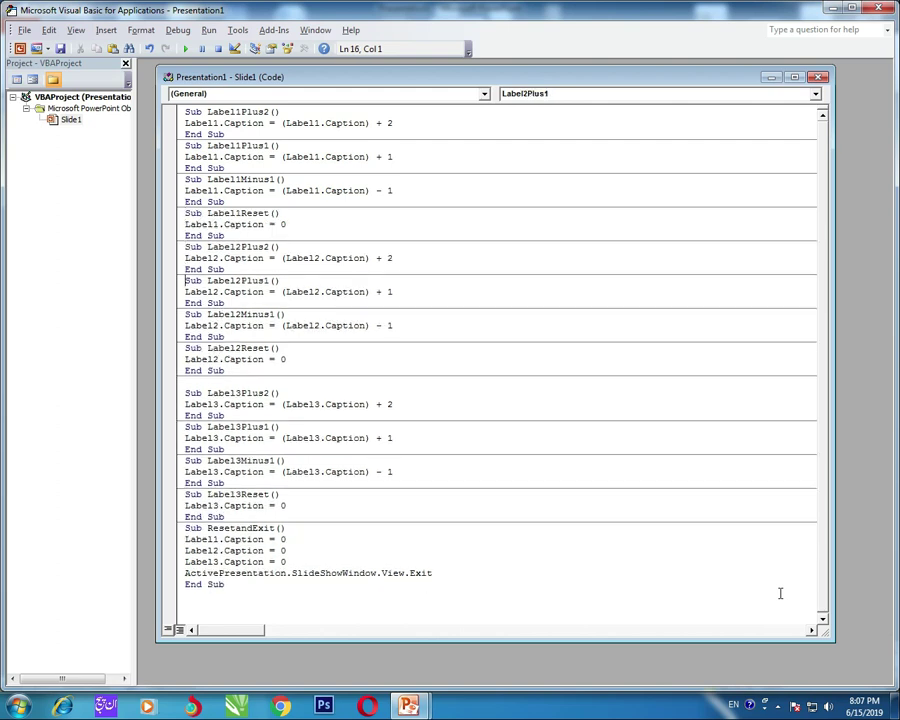
{"action": "key", "text": "Down"}
{"action": "key", "text": "Down"}
{"action": "key", "text": "Down"}
{"action": "key", "text": "Down"}
{"action": "key", "text": "Down"}
{"action": "key", "text": "Down"}
{"action": "key", "text": "Down"}
{"action": "key", "text": "Down"}
{"action": "key", "text": "Down"}
{"action": "key", "text": "Delete"}
Check the remaining macros through to the end of the code, and close the Slide1 code window to return to the PowerPoint slide.
{"action": "key", "text": "Down"}
{"action": "key", "text": "Down"}
{"action": "key", "text": "Down"}
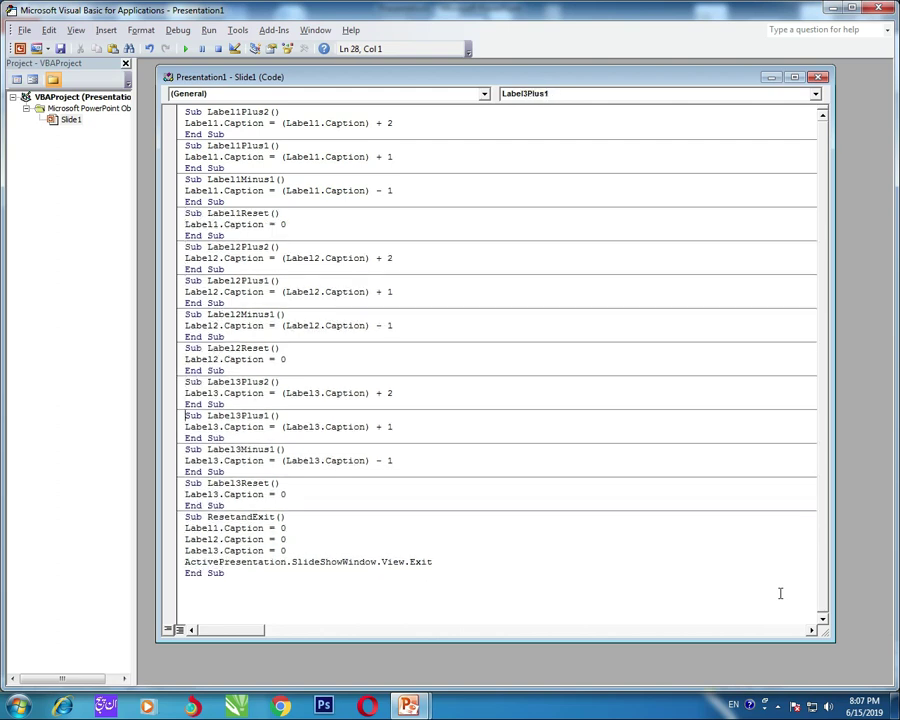
{"action": "key", "text": "Down"}
{"action": "key", "text": "Down"}
{"action": "key", "text": "Down"}
{"action": "key", "text": "Down"}
{"action": "key", "text": "Down"}
{"action": "key", "text": "Down"}
{"action": "key", "text": "Down"}
{"action": "key", "text": "Down"}
{"action": "key", "text": "Down"}
{"action": "key", "text": "Down"}
{"action": "key", "text": "Down"}
{"action": "key", "text": "Down"}
{"action": "key", "text": "Down"}
{"action": "key", "text": "Down"}
{"action": "key", "text": "Down"}
{"action": "left_click", "coordinate": [818, 77]}
{"action": "key", "text": "alt+F11"}
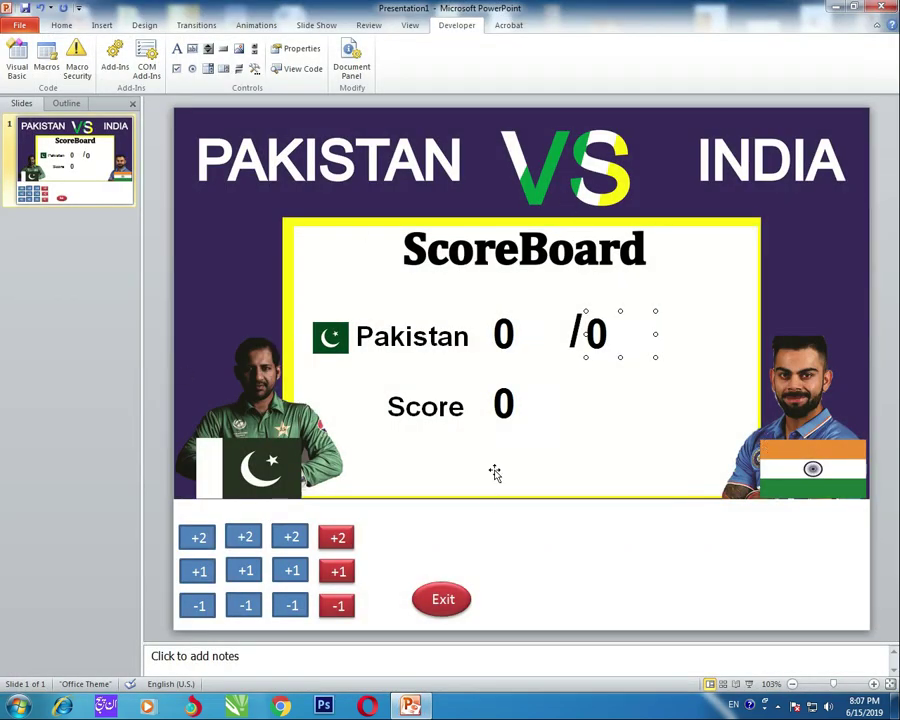
{"action": "left_click", "coordinate": [496, 336]}
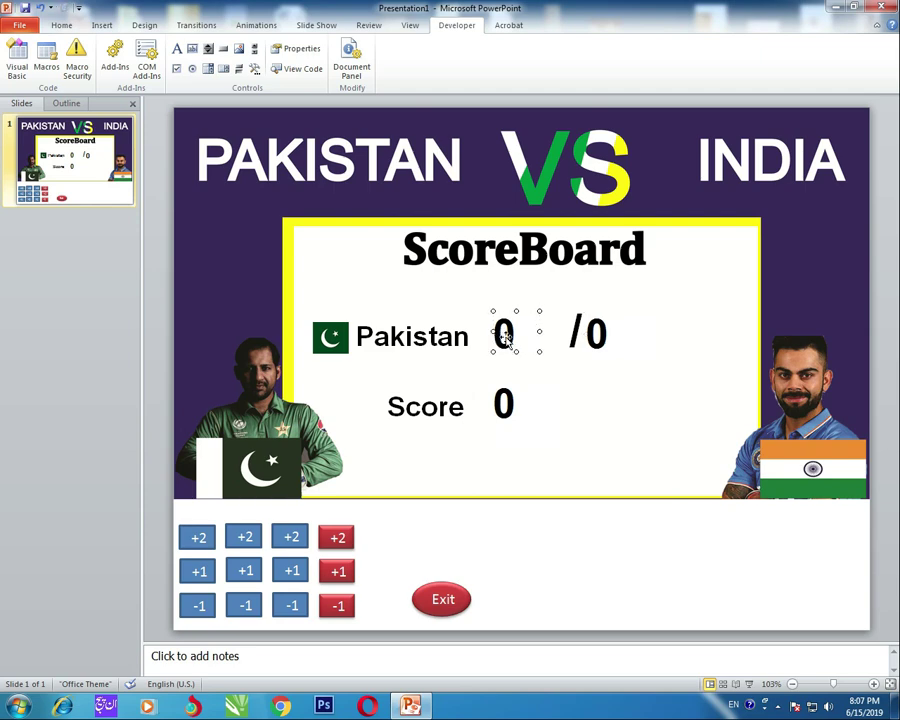
{"action": "left_click", "coordinate": [599, 345]}
{"action": "left_click", "coordinate": [500, 405]}
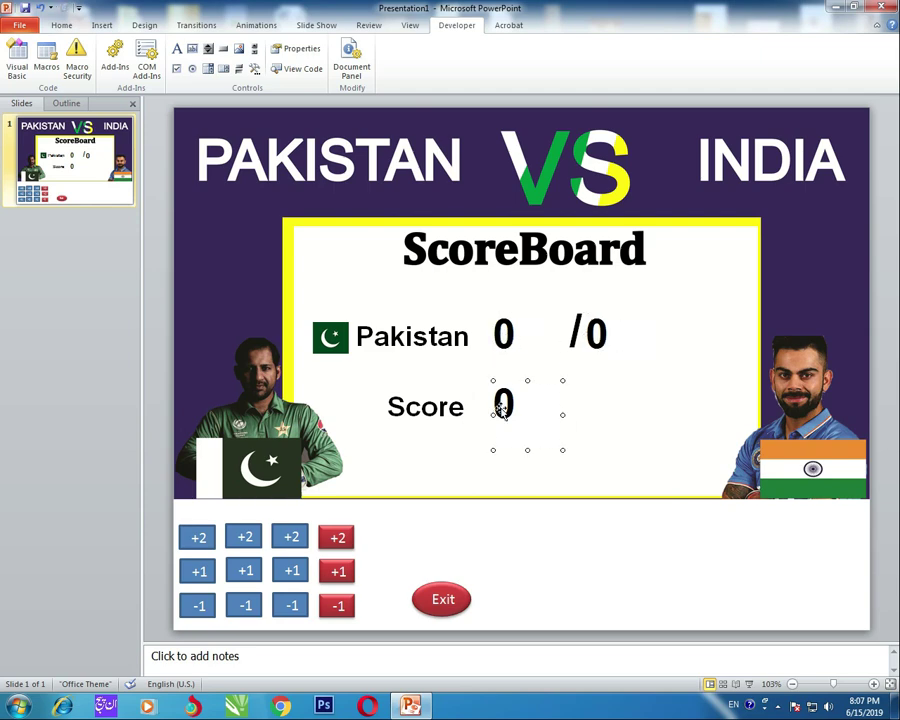
Assign the Slide1.Label1Plus2 macro as the click action of the +2 button in the first column and recheck the setting.
{"action": "left_click", "coordinate": [200, 540]}
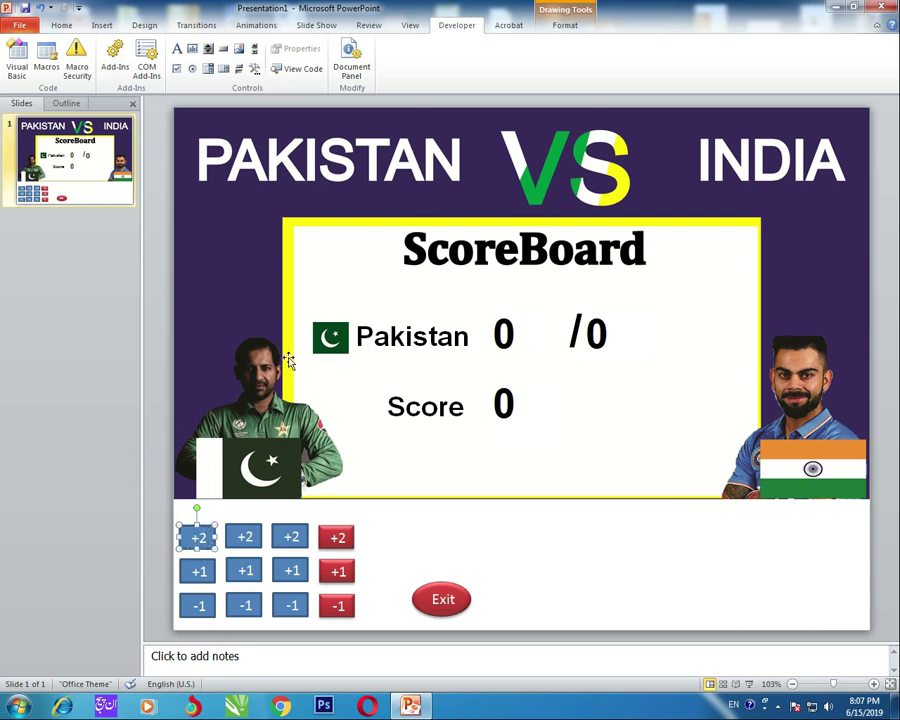
{"action": "left_click", "coordinate": [108, 25]}
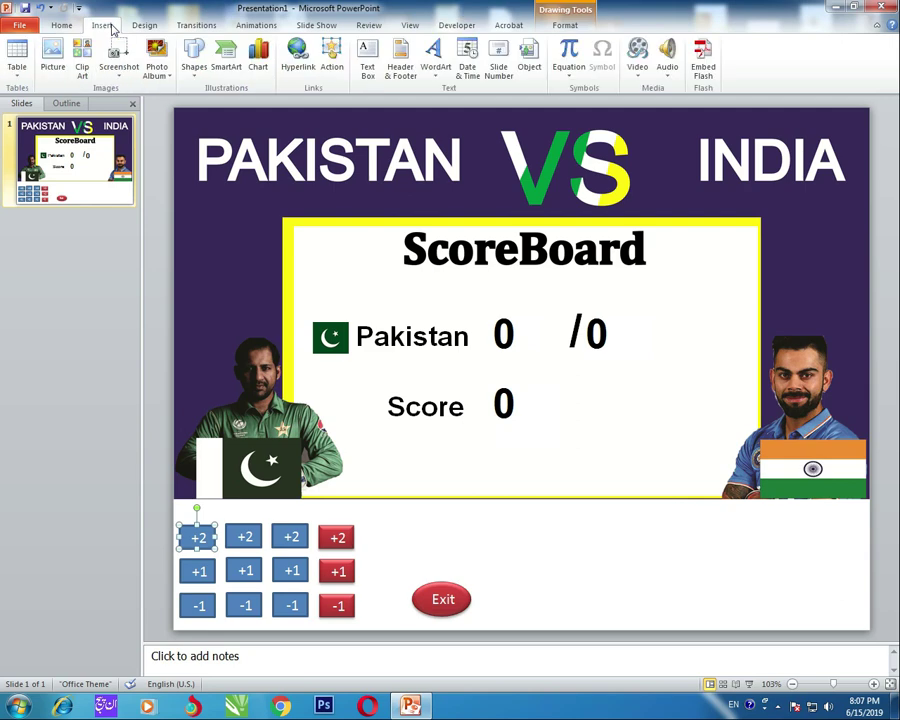
{"action": "left_click", "coordinate": [333, 58]}
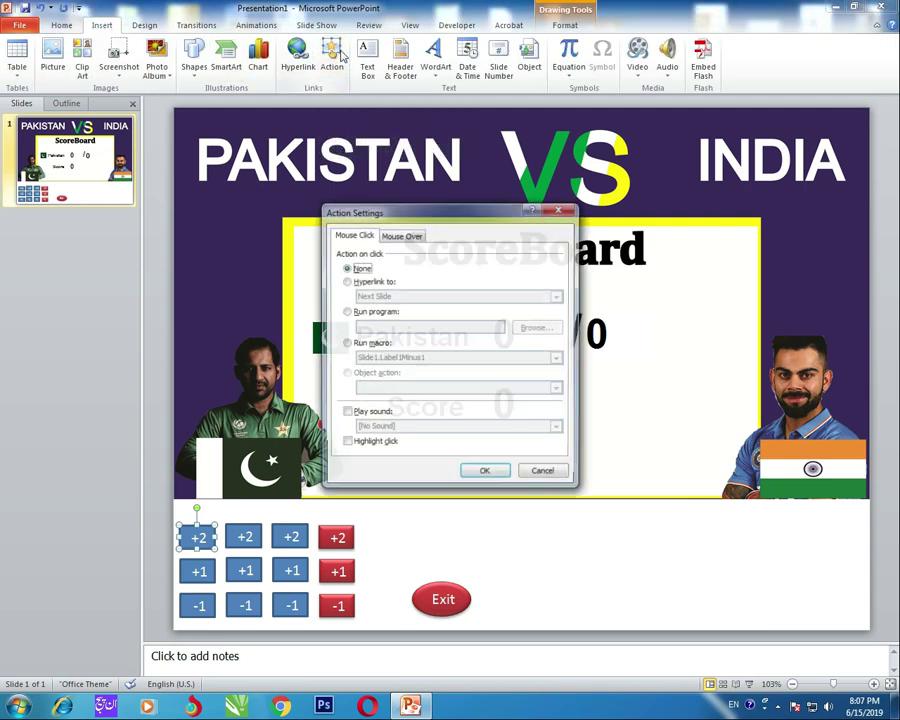
{"action": "left_click_drag", "start_coordinate": [508, 212], "coordinate": [458, 116]}
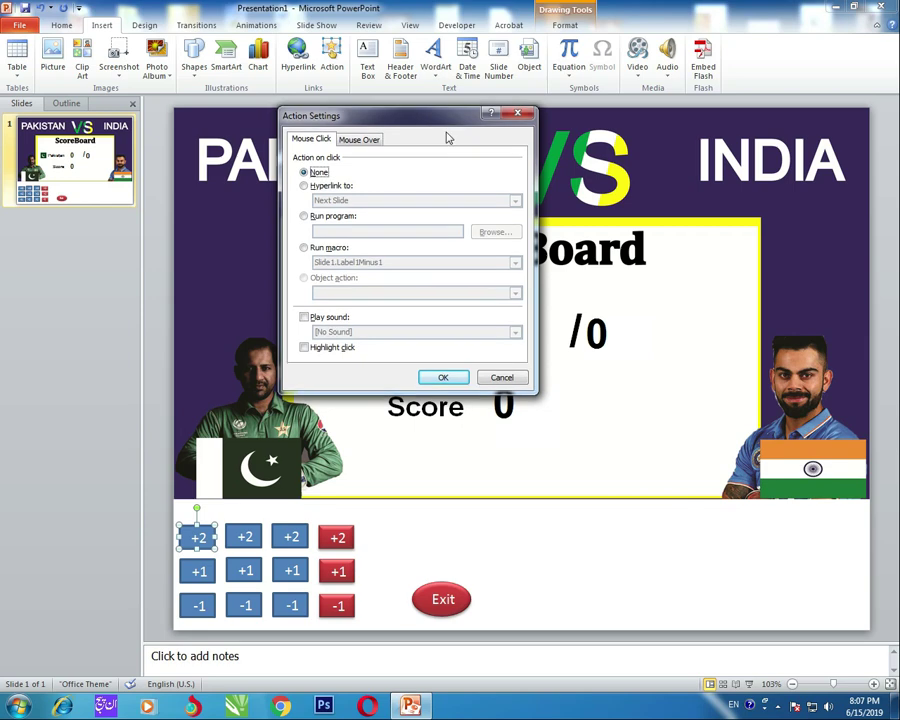
{"action": "left_click", "coordinate": [313, 250]}
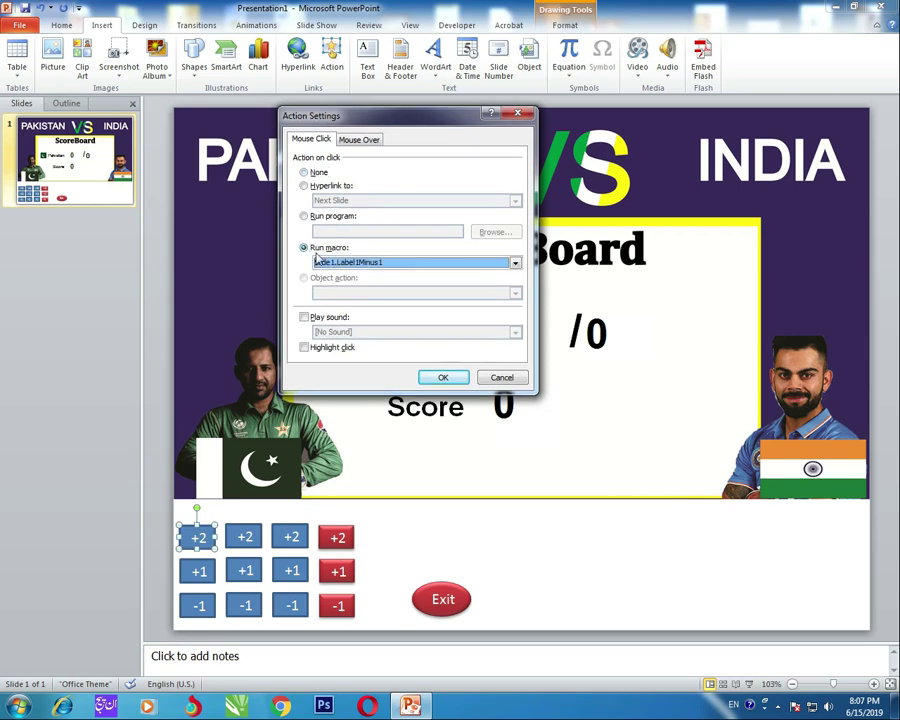
{"action": "left_click", "coordinate": [396, 263]}
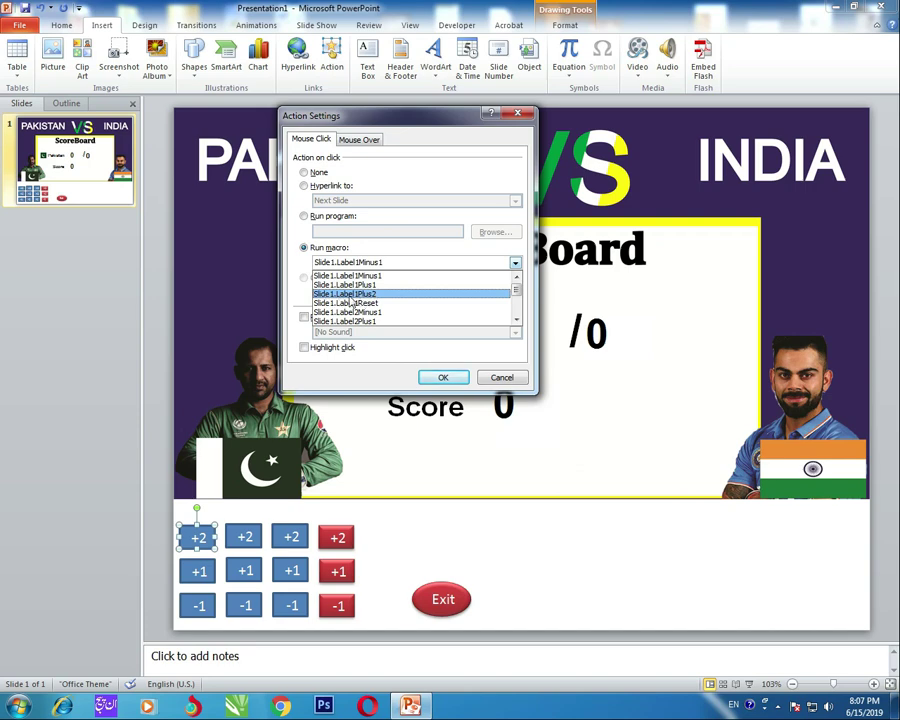
{"action": "left_click", "coordinate": [364, 298]}
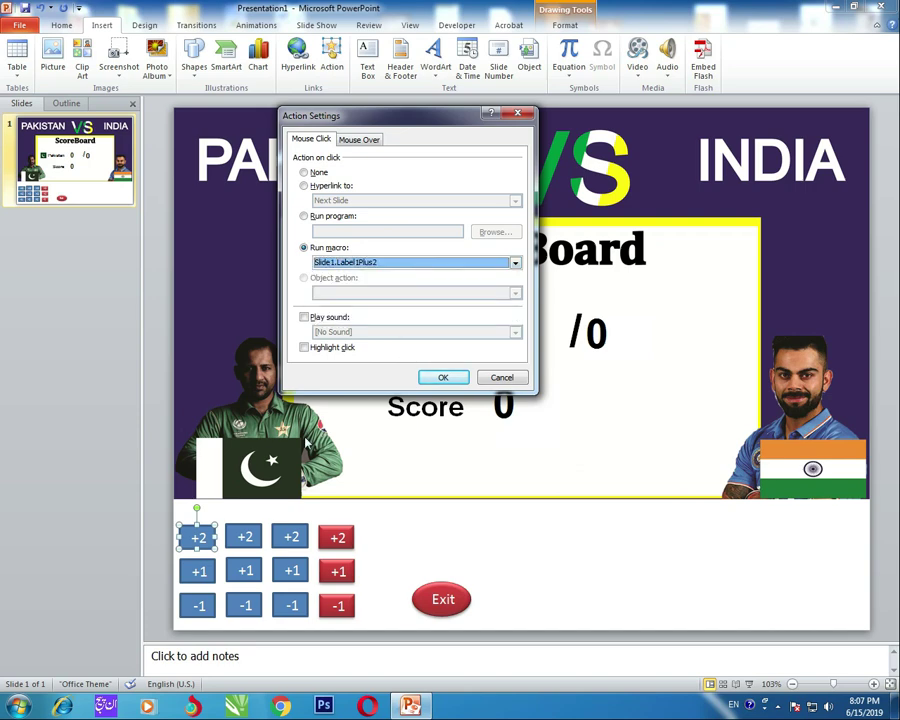
{"action": "left_click", "coordinate": [444, 377]}
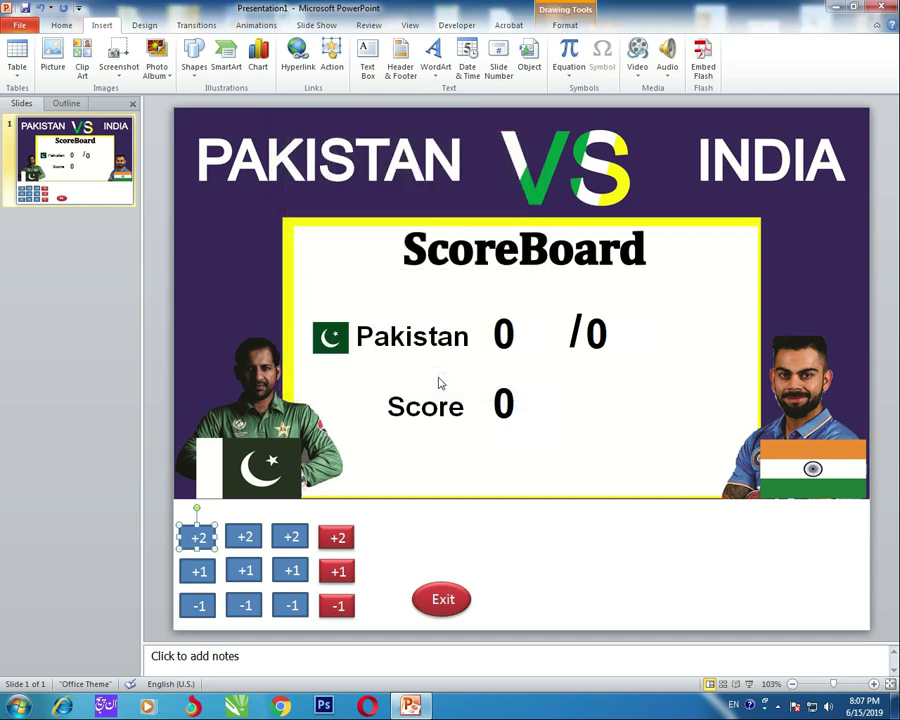
{"action": "left_click", "coordinate": [332, 55]}
{"action": "left_click", "coordinate": [518, 113]}
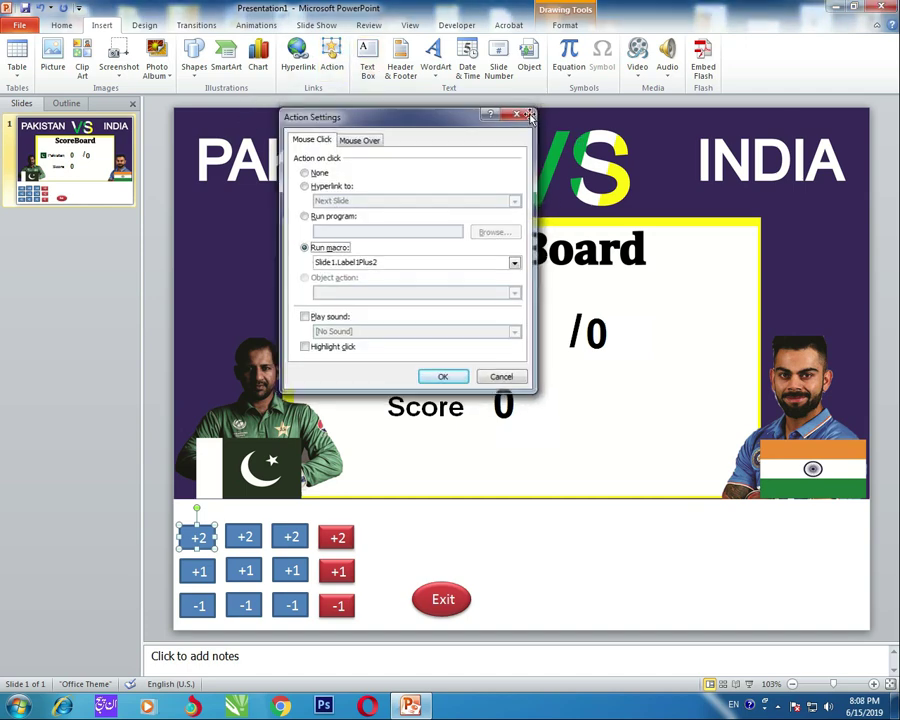
Assign the Slide1.Label1Plus1 macro as the click action of the +1 button in the first column.
{"action": "left_click", "coordinate": [205, 568]}
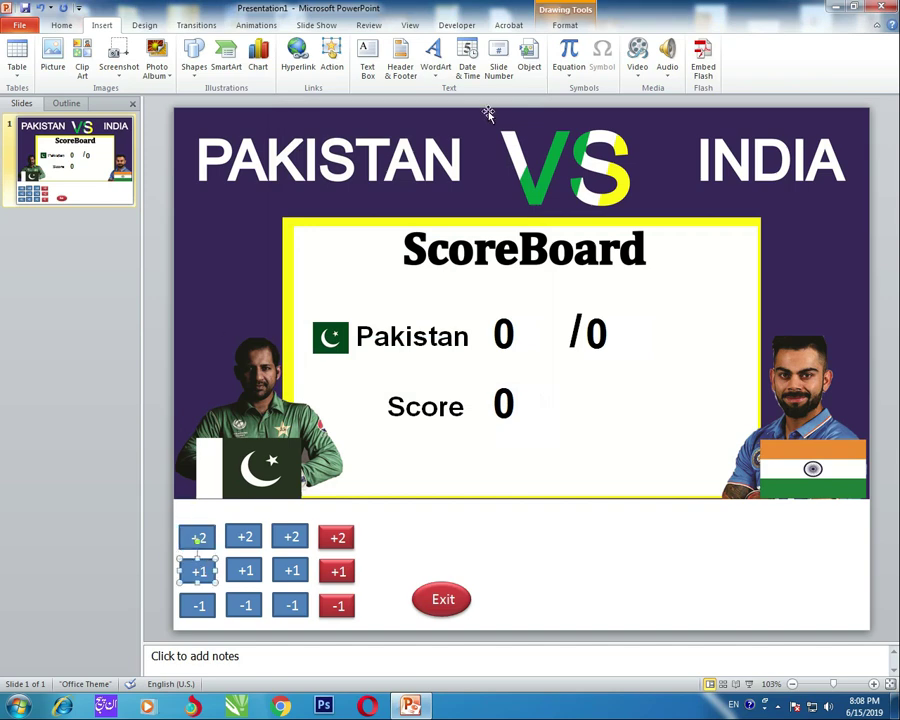
{"action": "left_click", "coordinate": [332, 55]}
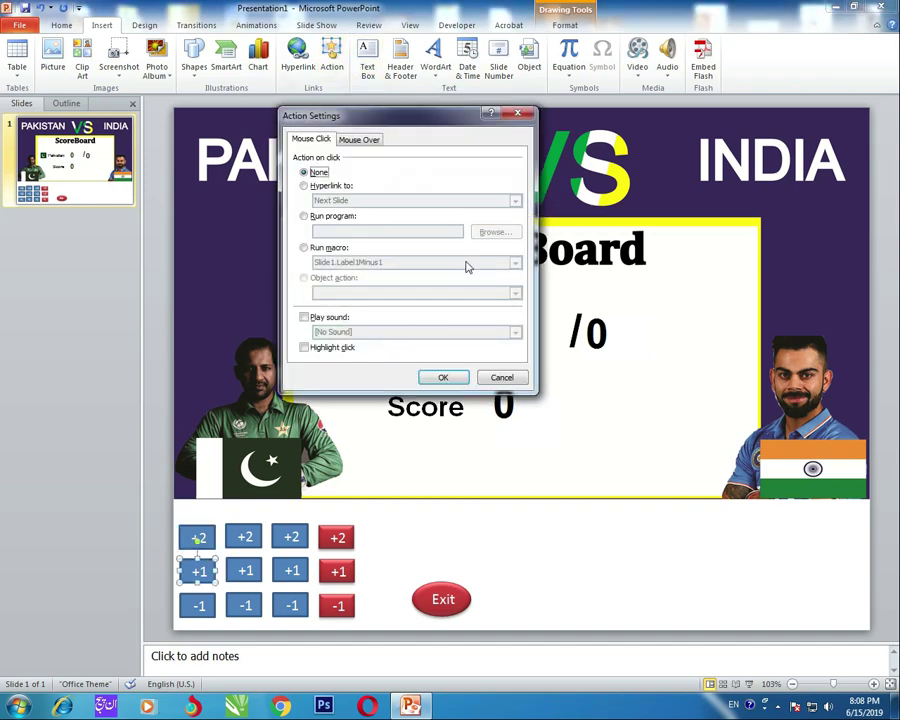
{"action": "left_click", "coordinate": [333, 250]}
{"action": "left_click", "coordinate": [335, 260]}
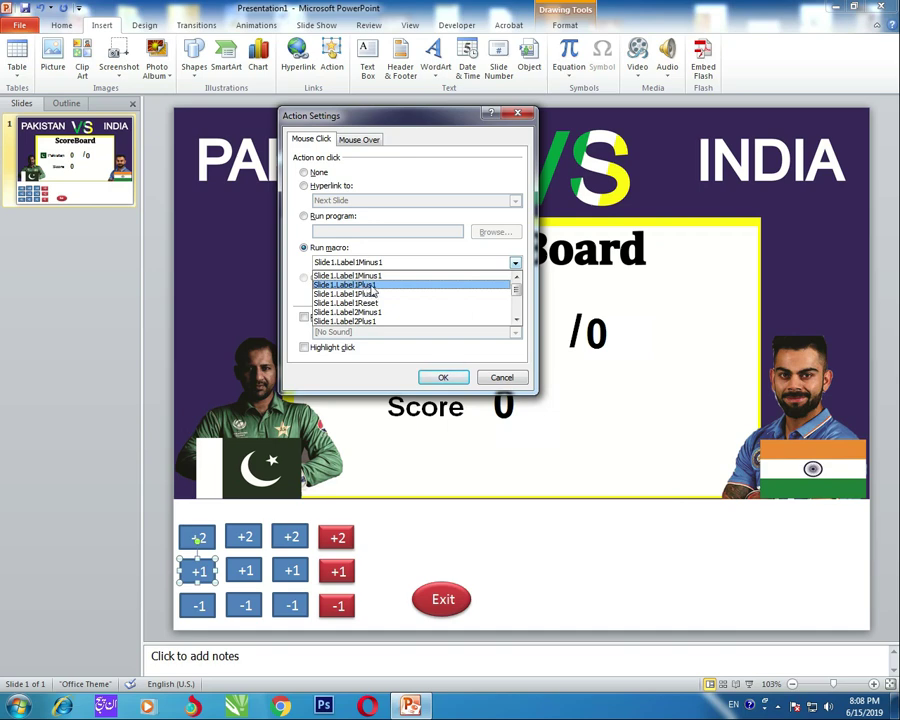
{"action": "left_click", "coordinate": [371, 286]}
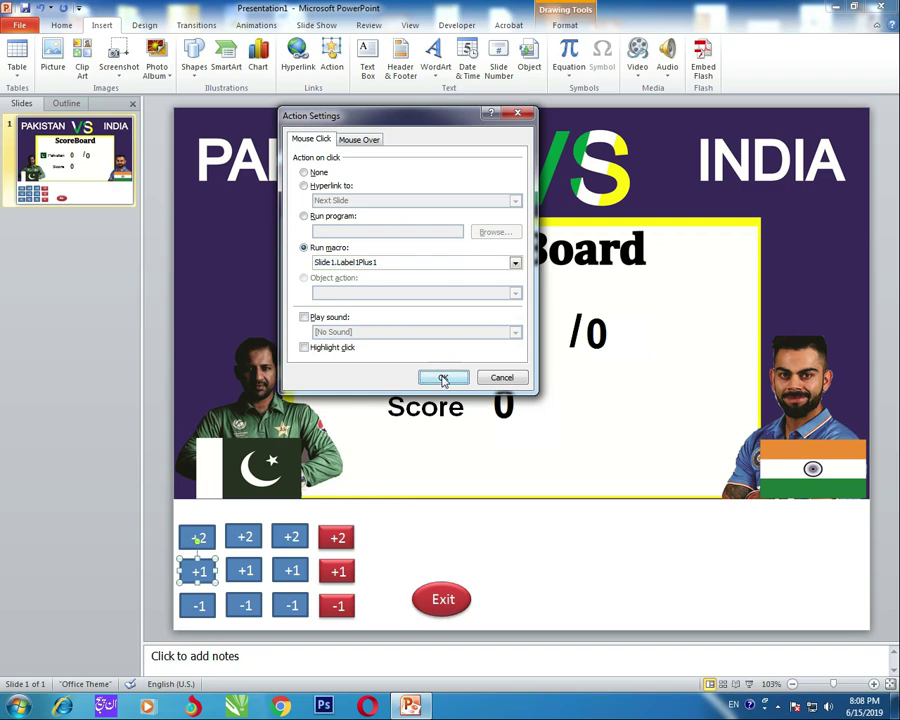
{"action": "left_click", "coordinate": [442, 377]}
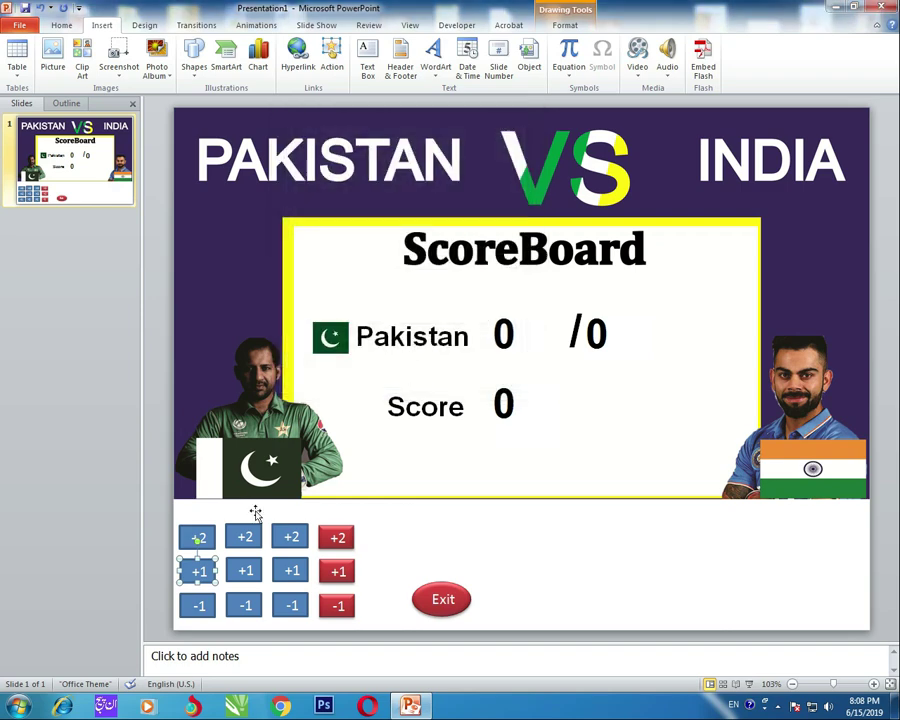
Assign the Slide1.Label1Minus1 macro as the click action of the -1 button in the first column.
{"action": "left_click", "coordinate": [205, 600]}
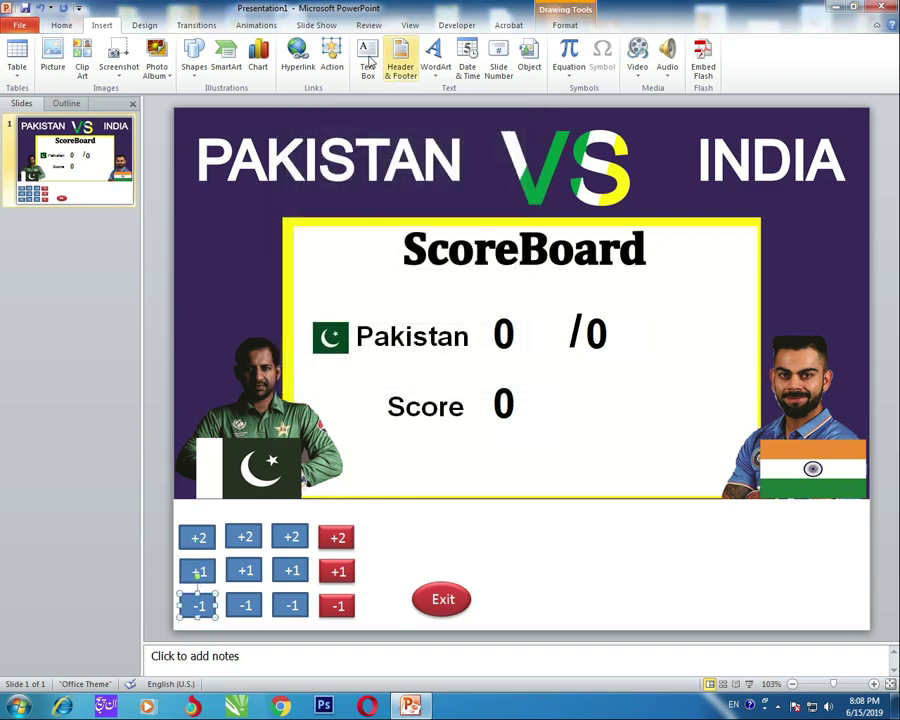
{"action": "left_click", "coordinate": [331, 50]}
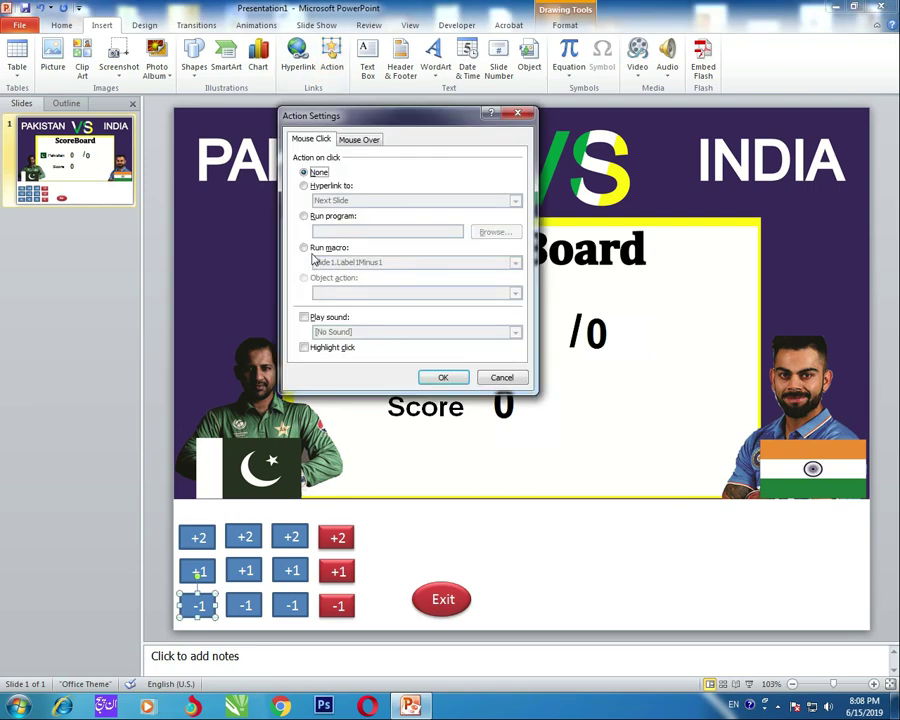
{"action": "left_click", "coordinate": [312, 249]}
{"action": "left_click", "coordinate": [342, 262]}
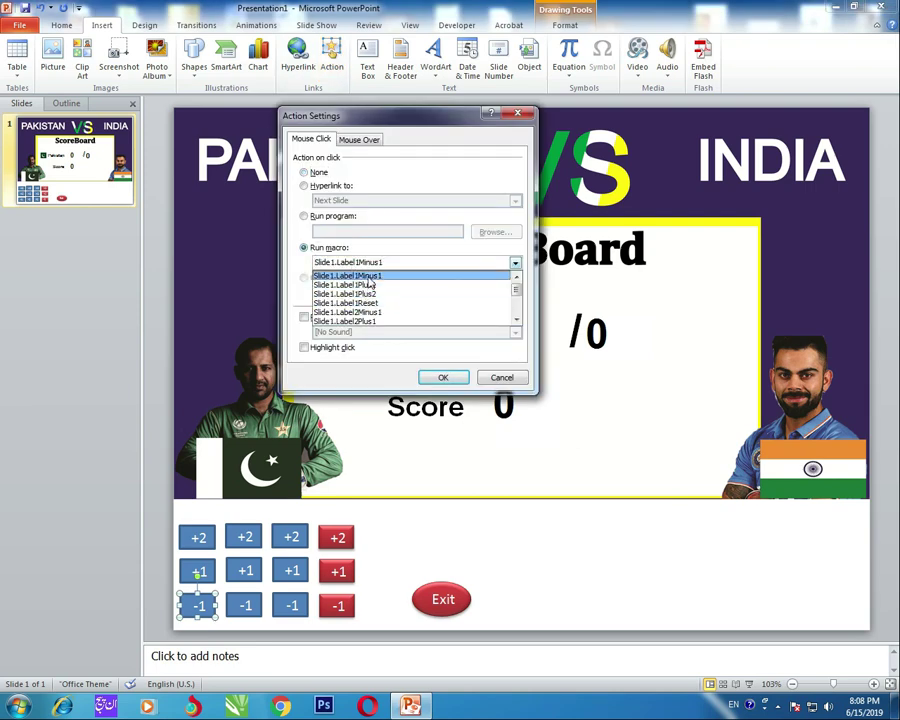
{"action": "left_click", "coordinate": [368, 277]}
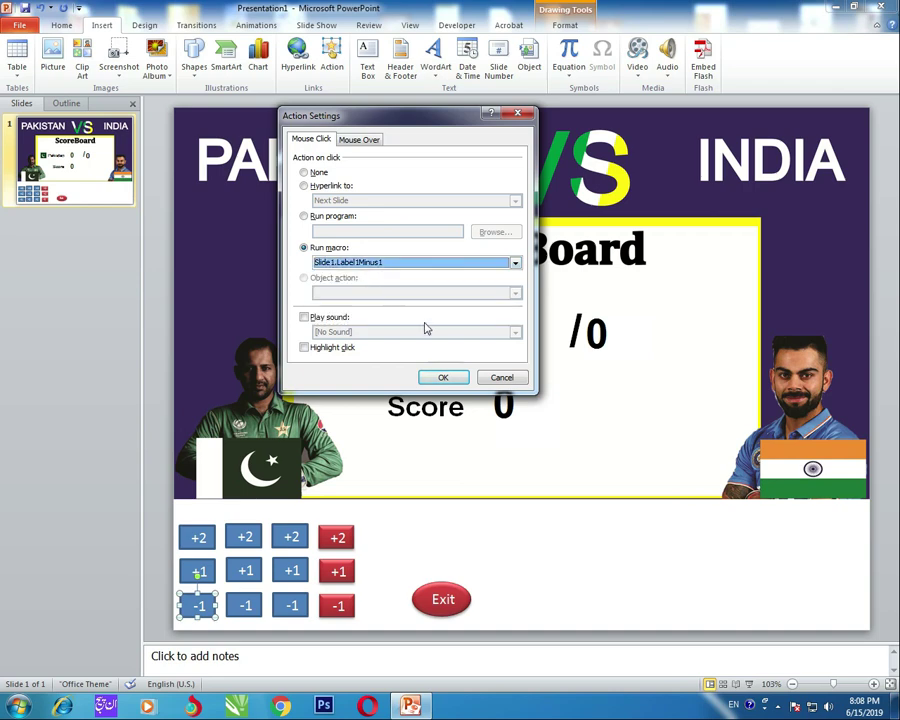
{"action": "left_click", "coordinate": [448, 379]}
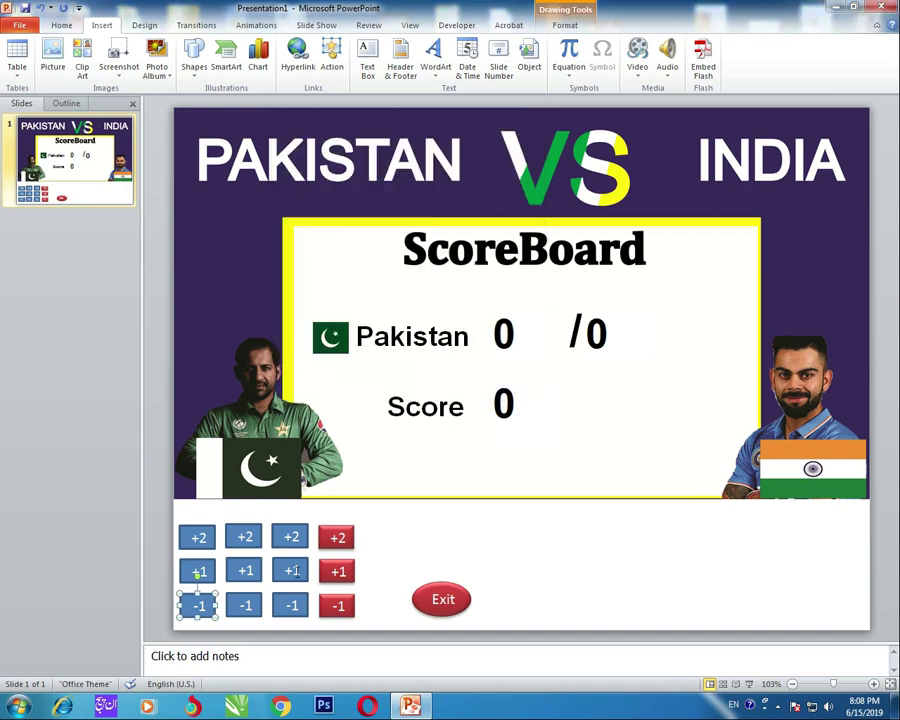
Assign the Slide1.Label2Plus2 macro as the click action of the +2 button in the second column.
{"action": "left_click", "coordinate": [258, 536]}
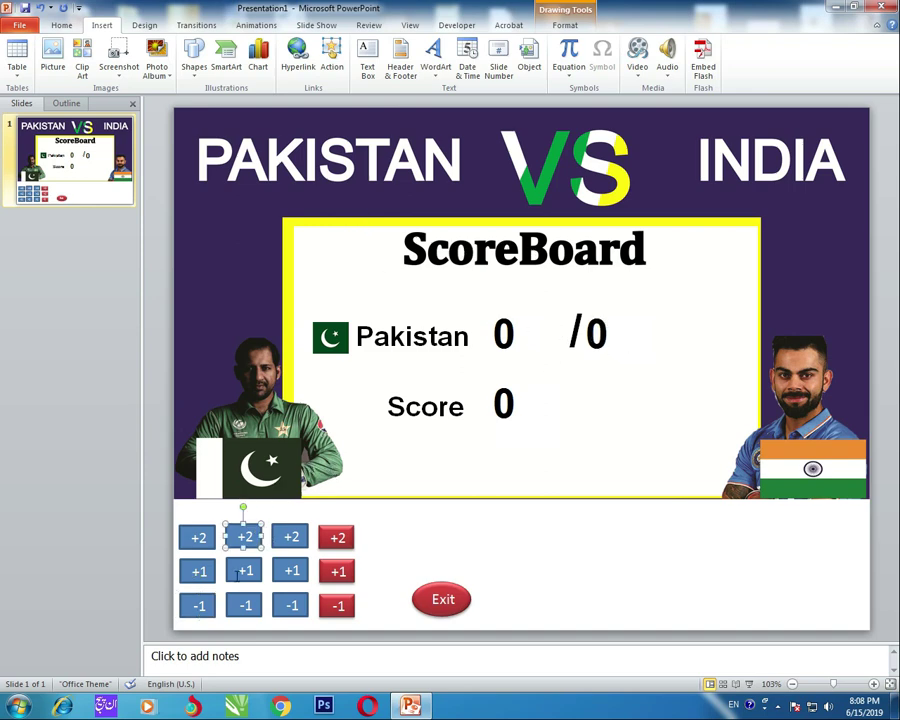
{"action": "left_click", "coordinate": [333, 63]}
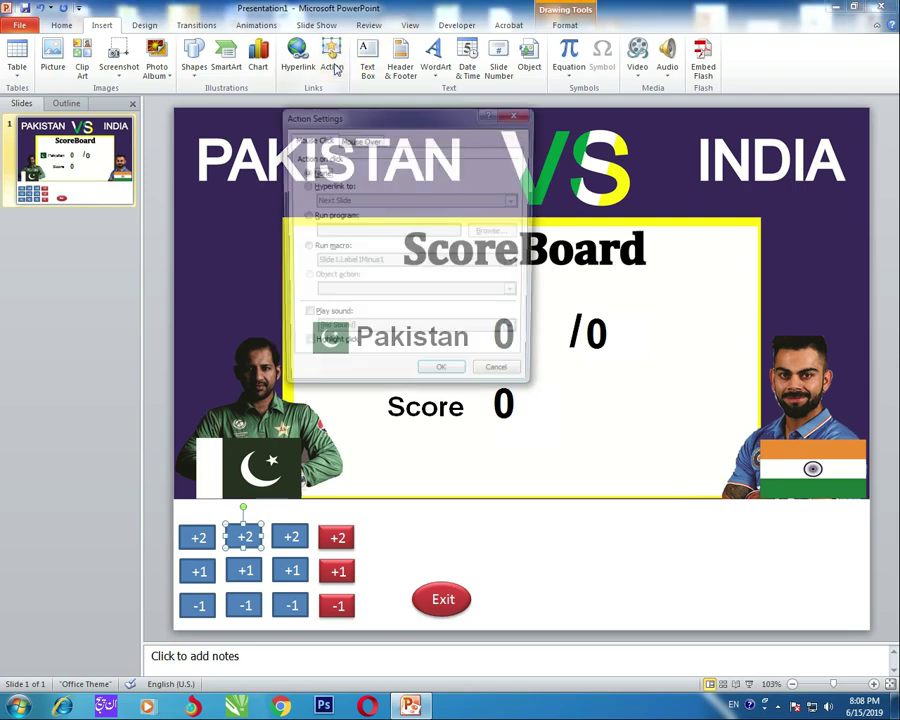
{"action": "left_click", "coordinate": [322, 252]}
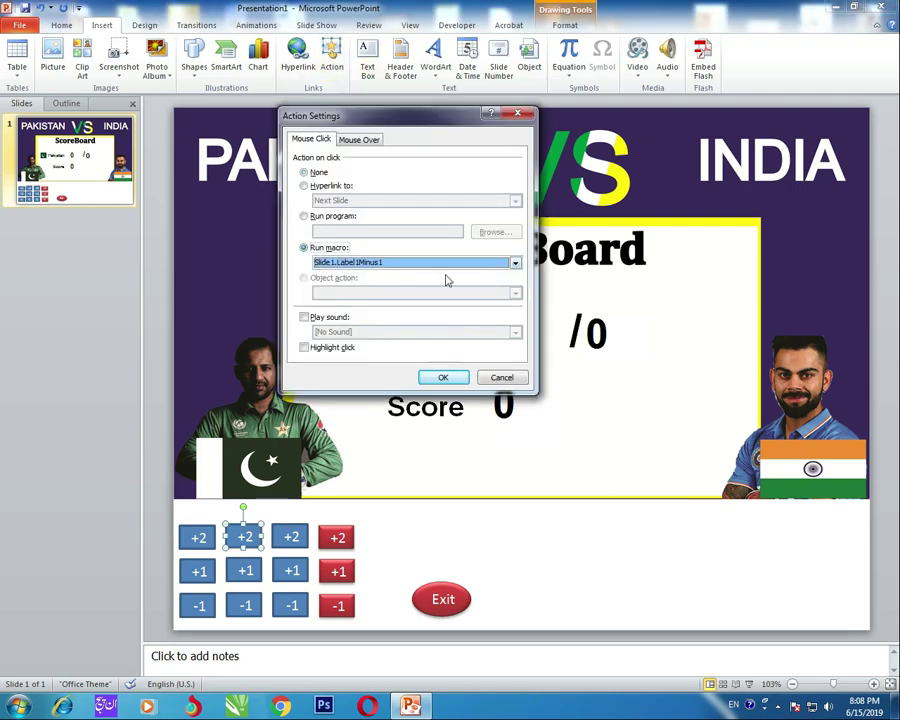
{"action": "left_click", "coordinate": [515, 263]}
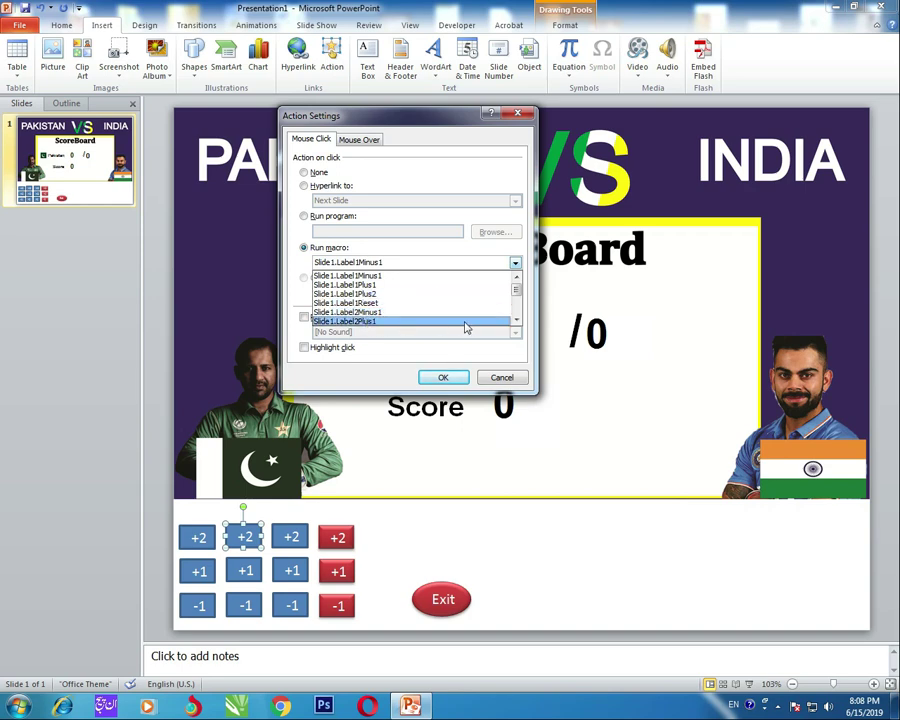
{"action": "left_click", "coordinate": [515, 323]}
{"action": "left_click", "coordinate": [515, 323]}
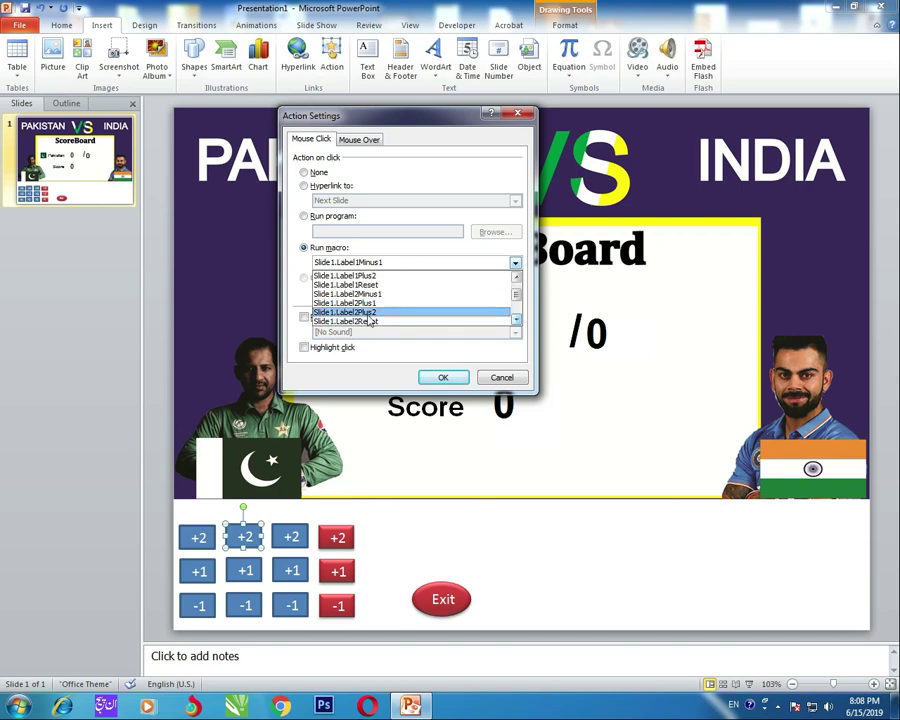
{"action": "left_click", "coordinate": [346, 316]}
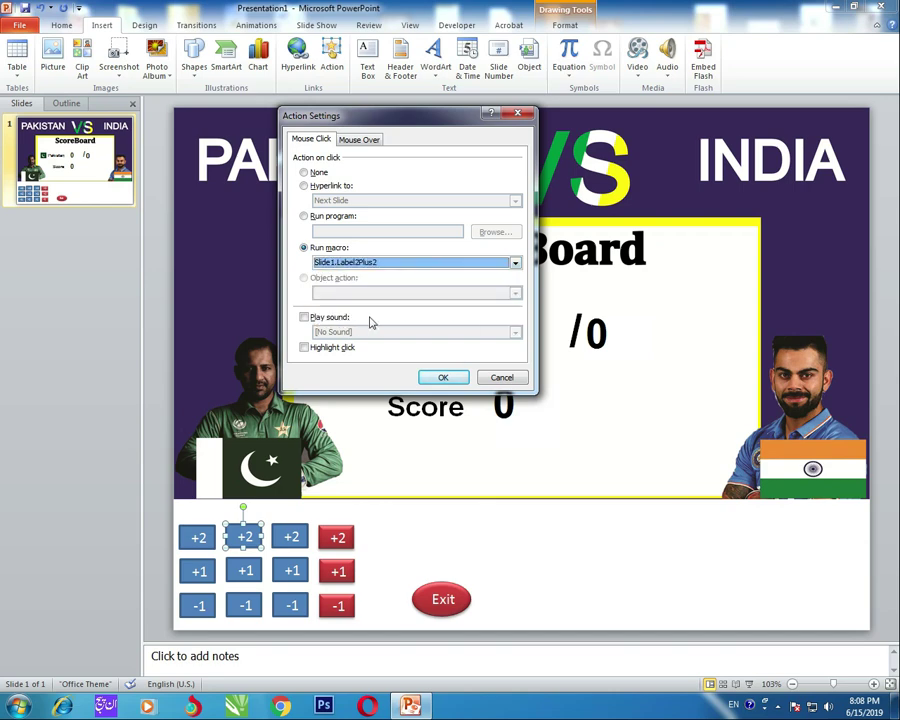
{"action": "left_click", "coordinate": [444, 378]}
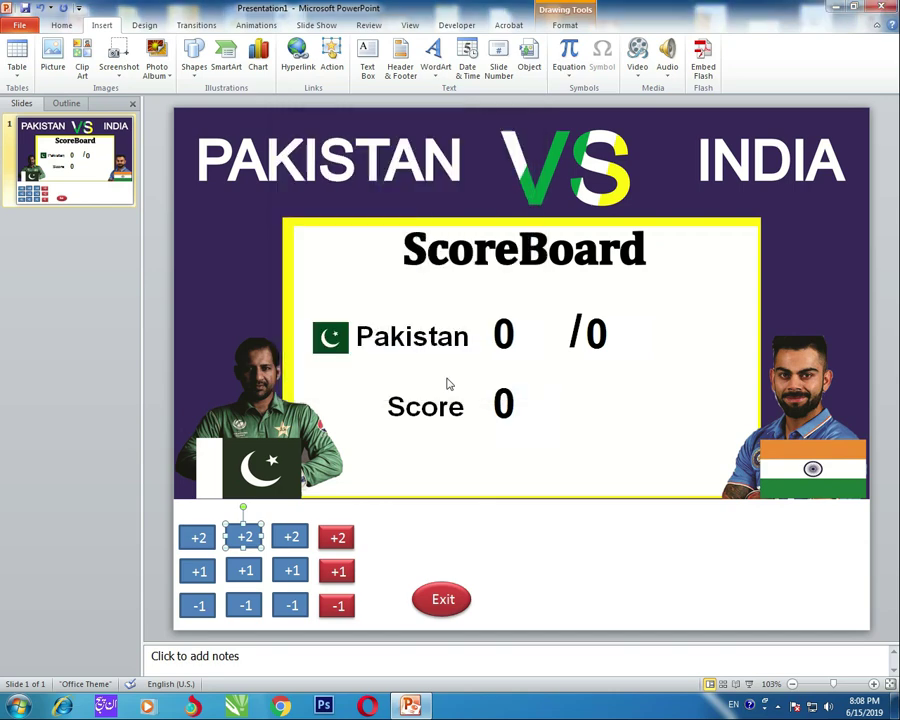
Assign the Slide1.Label2Plus1 macro as the click action of the +1 button in the second column.
{"action": "left_click", "coordinate": [258, 562]}
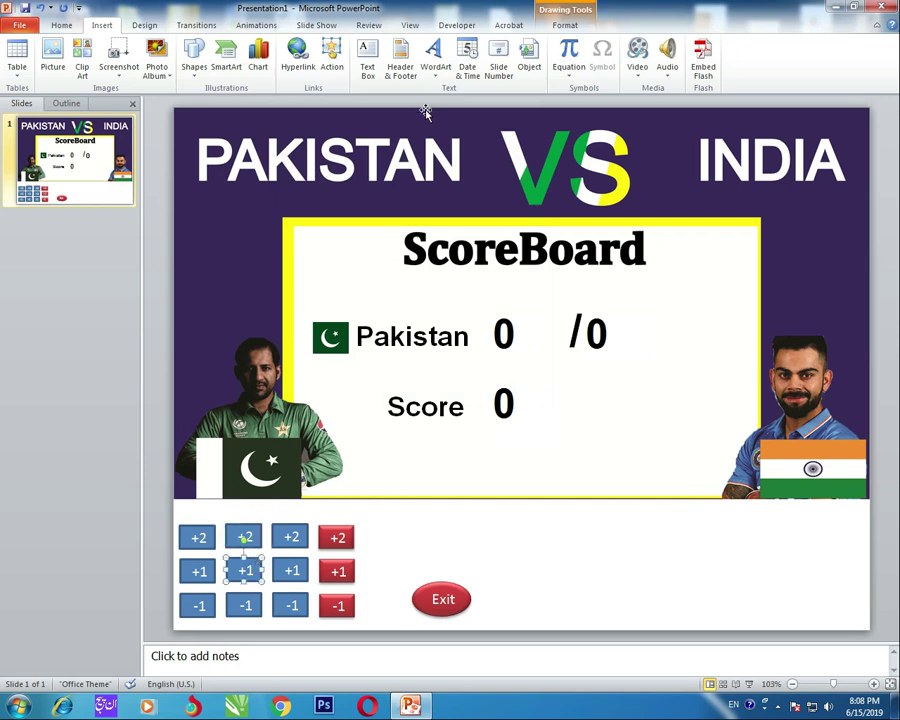
{"action": "left_click", "coordinate": [336, 63]}
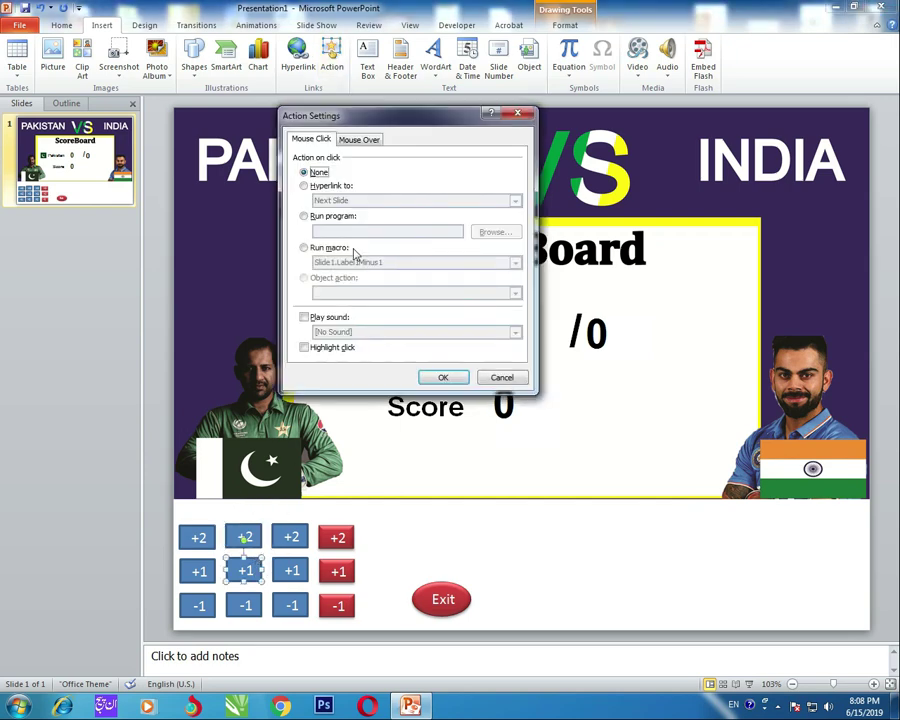
{"action": "left_click", "coordinate": [338, 248]}
{"action": "left_click", "coordinate": [513, 263]}
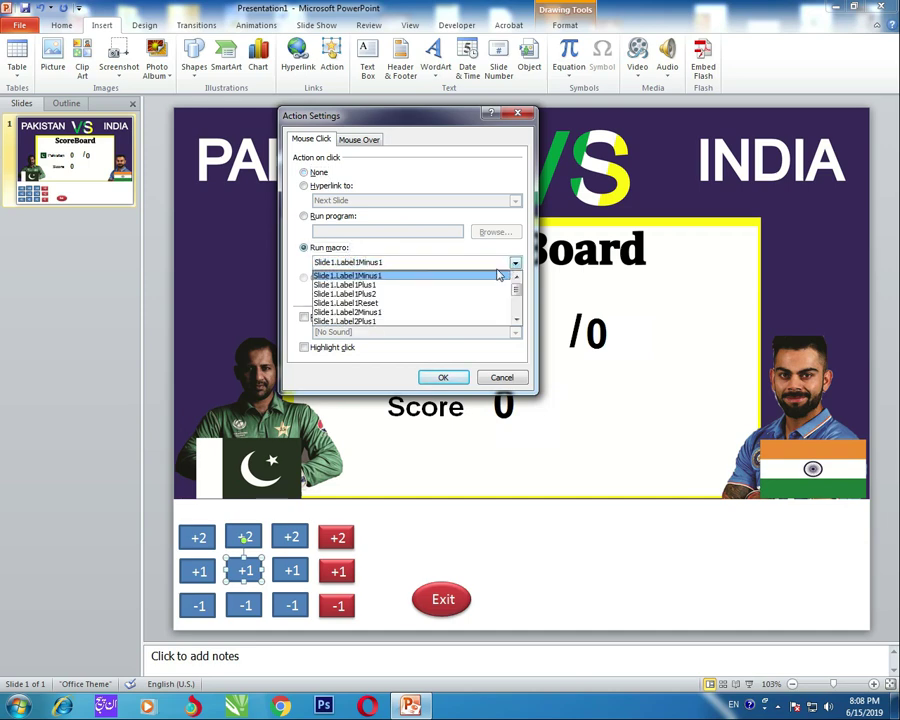
{"action": "left_click", "coordinate": [517, 321]}
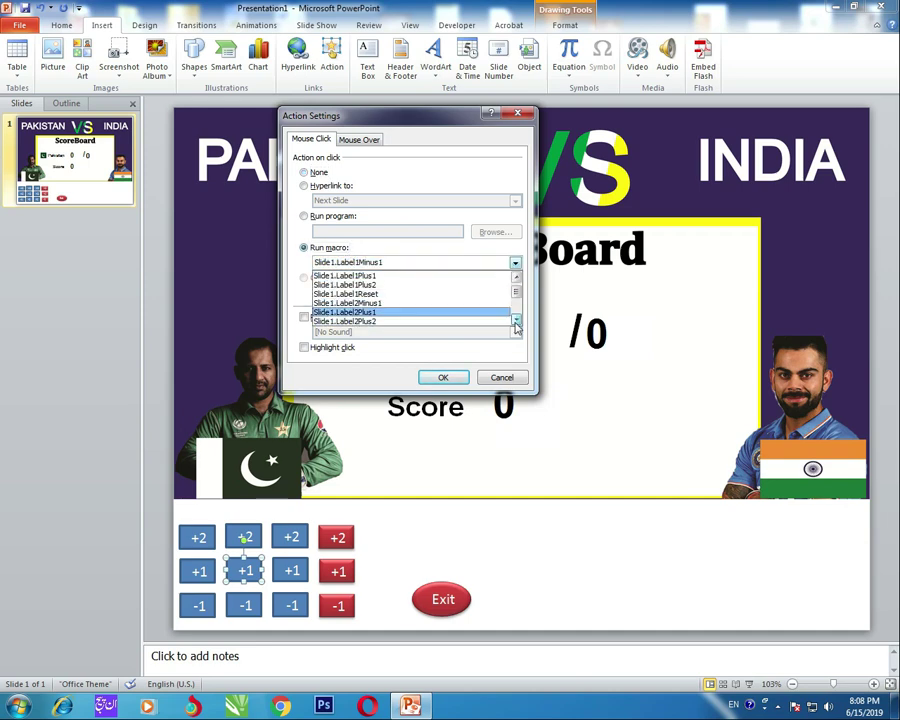
{"action": "left_click", "coordinate": [357, 313]}
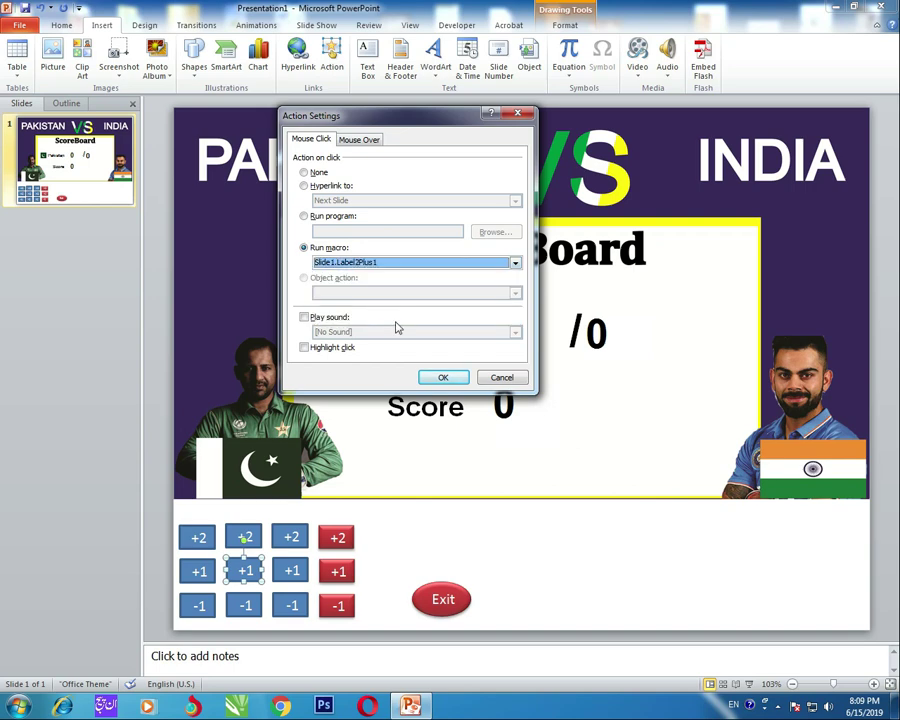
{"action": "left_click", "coordinate": [443, 378]}
Assign the Slide1.Label2Minus1 macro as the click action of the -1 button in the second column.
{"action": "left_click", "coordinate": [256, 596]}
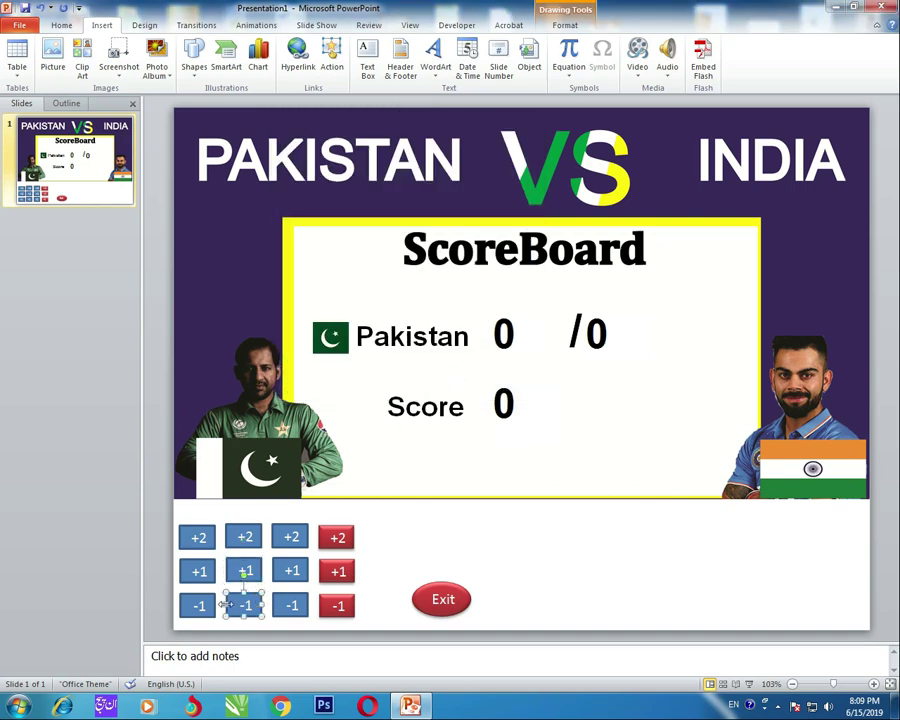
{"action": "left_click", "coordinate": [333, 45]}
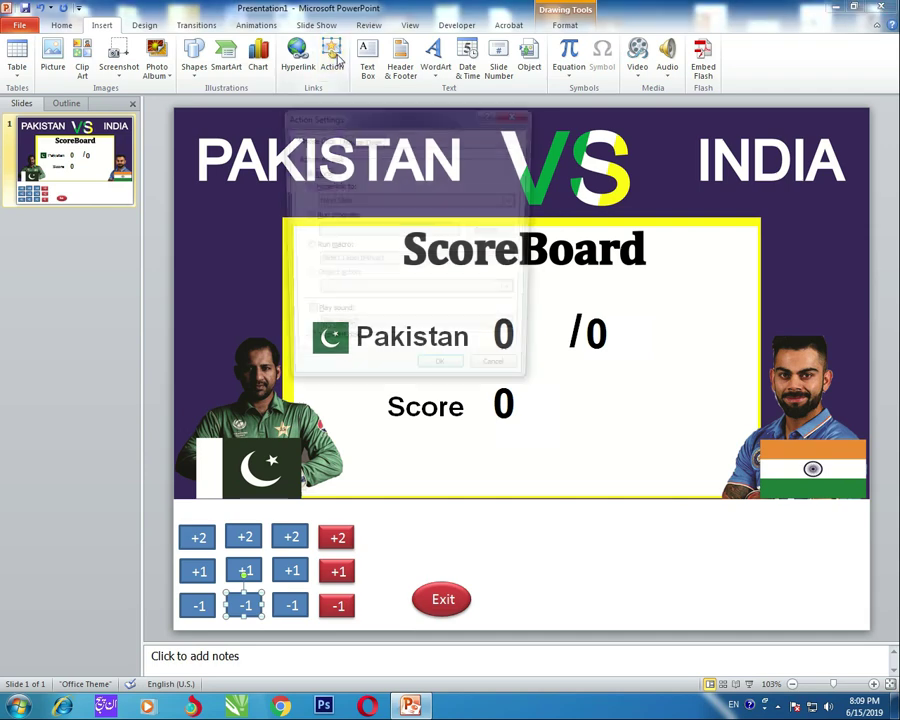
{"action": "left_click", "coordinate": [327, 249]}
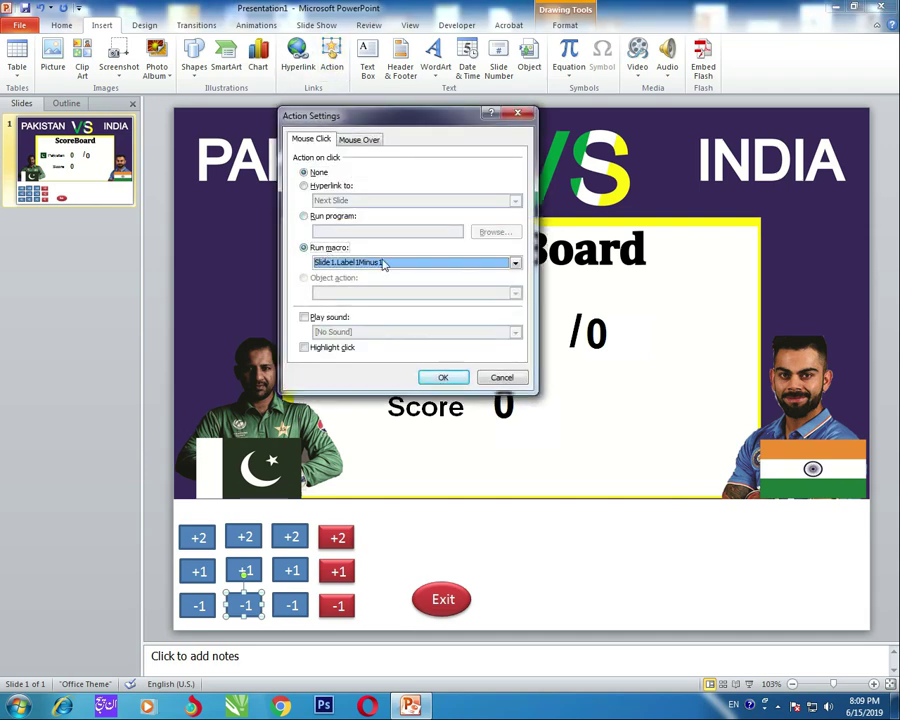
{"action": "left_click", "coordinate": [515, 262]}
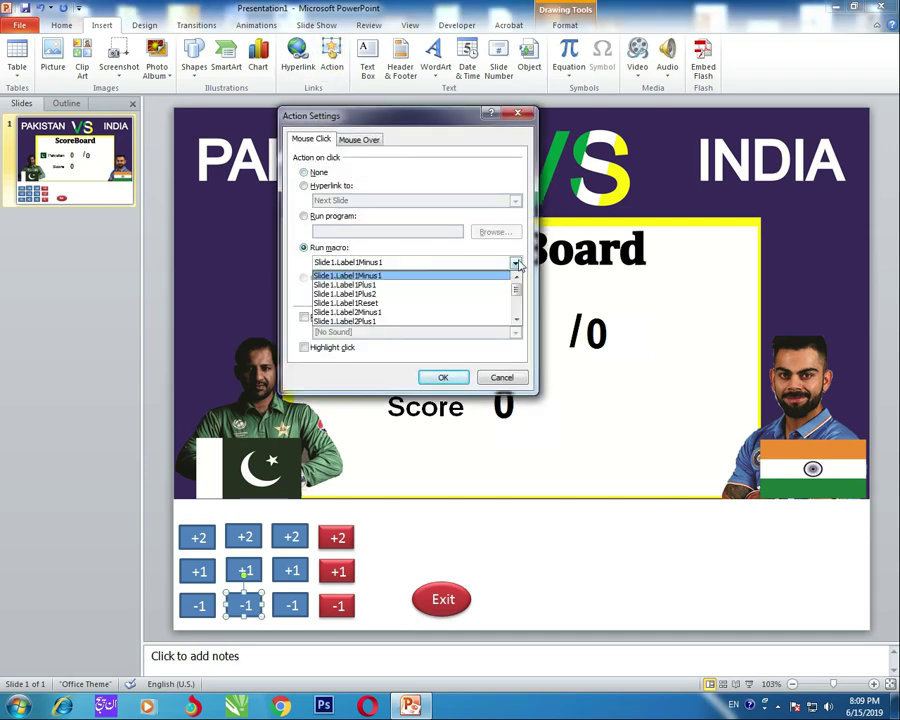
{"action": "left_click", "coordinate": [517, 321]}
{"action": "left_click", "coordinate": [517, 321]}
{"action": "left_click", "coordinate": [517, 321]}
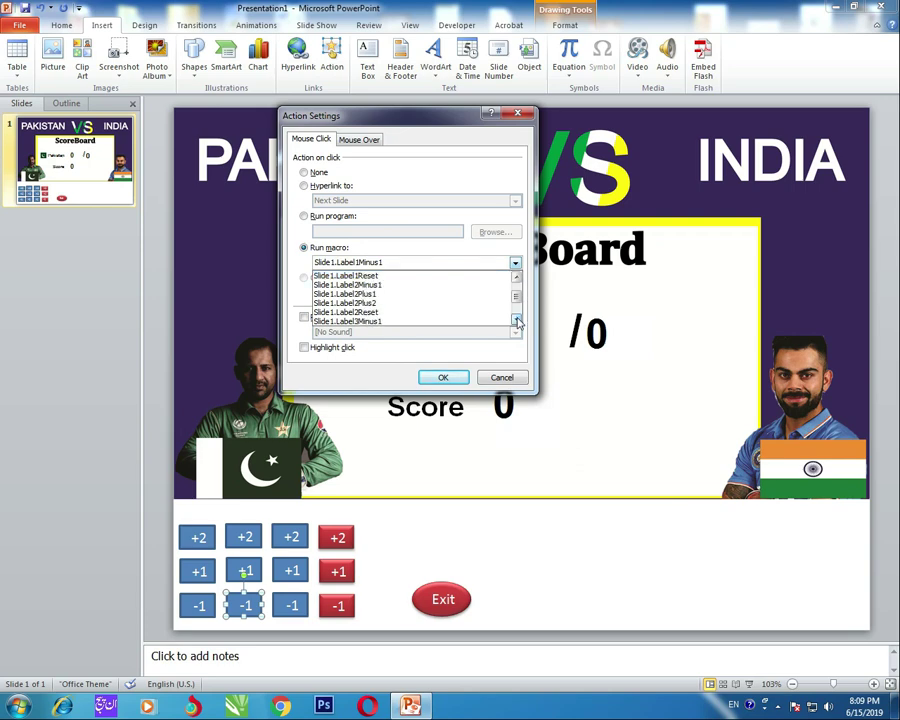
{"action": "left_click", "coordinate": [517, 321]}
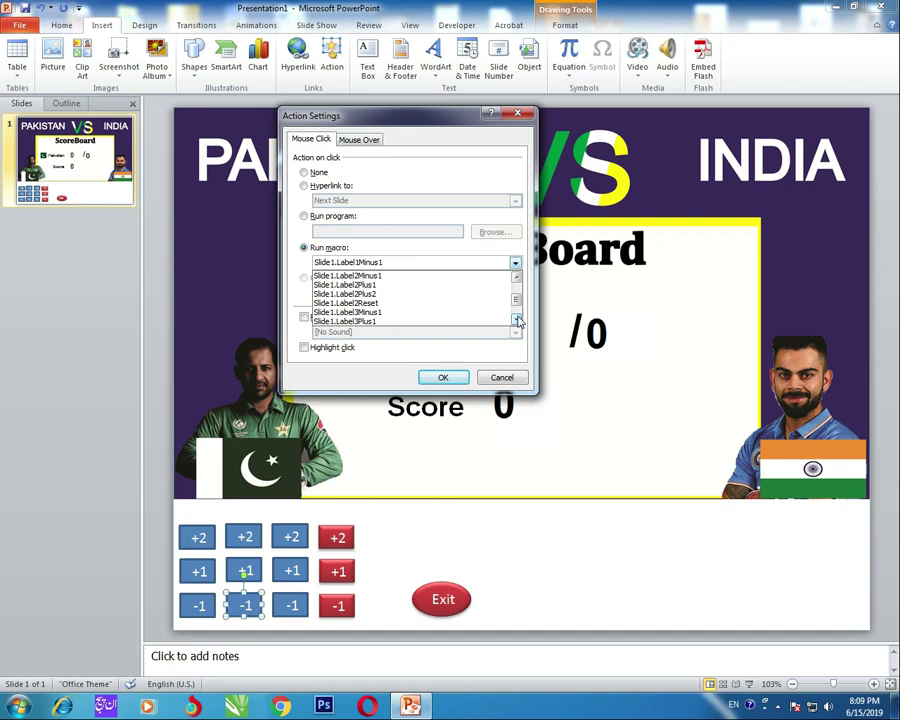
{"action": "left_click", "coordinate": [371, 279]}
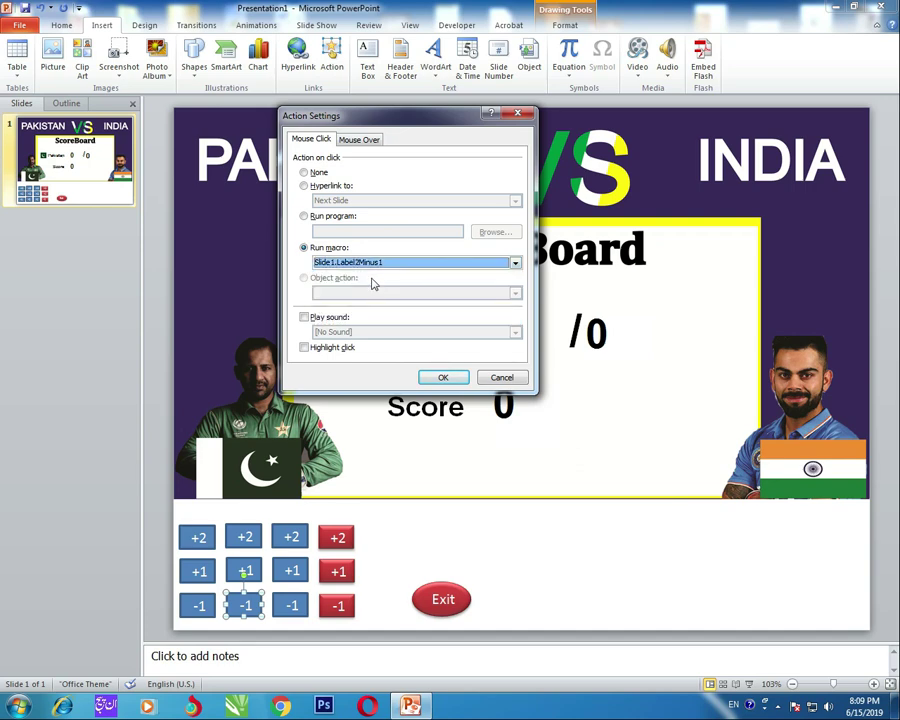
{"action": "left_click", "coordinate": [448, 377]}
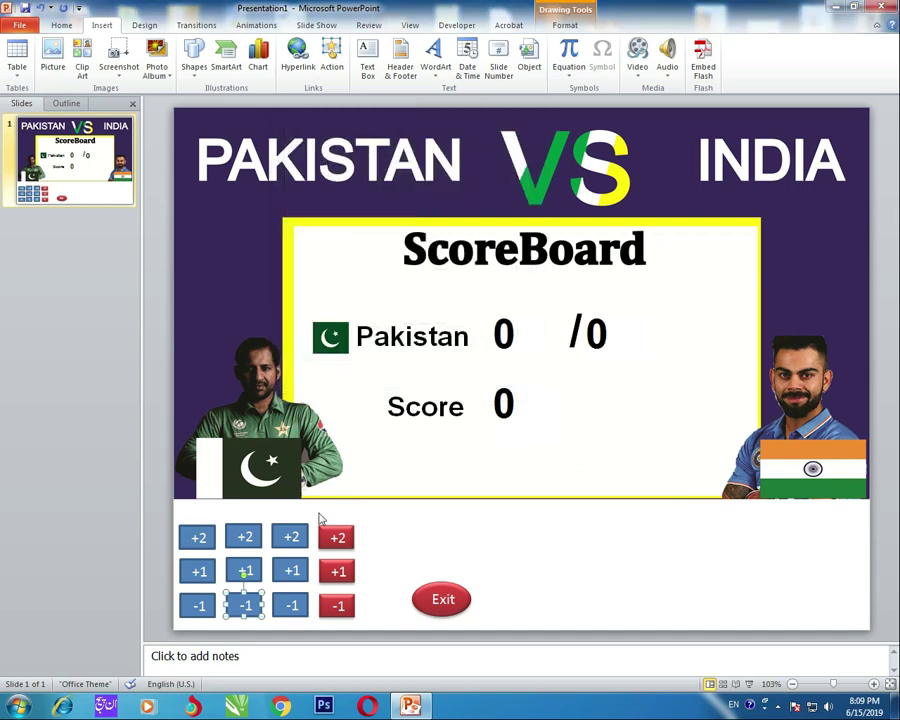
Assign the Slide1.Label3Plus2 macro as the click action of the +2 button in the third column.
{"action": "left_click", "coordinate": [290, 537]}
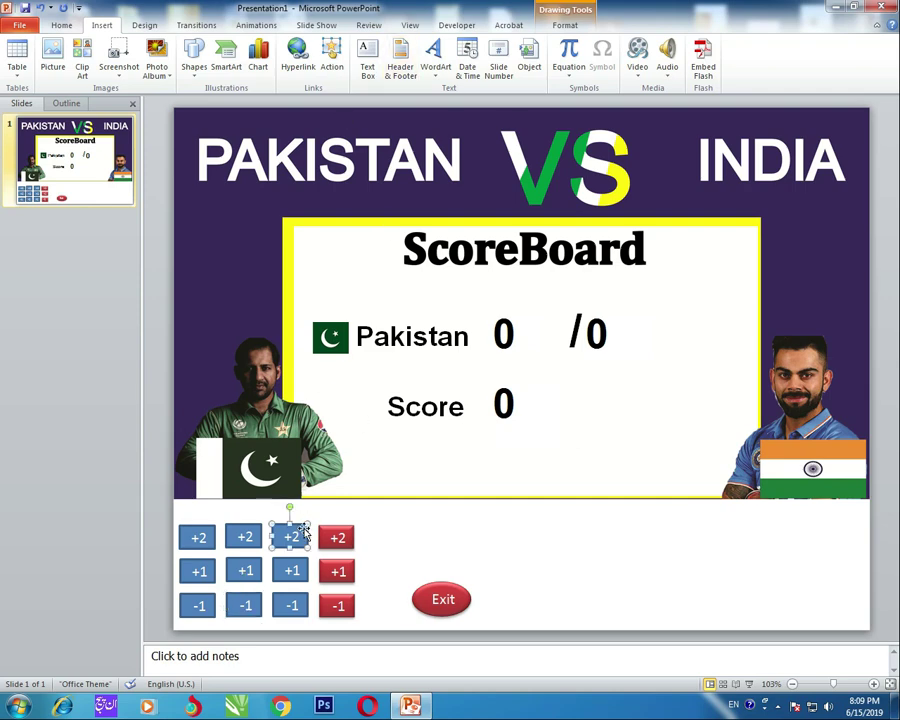
{"action": "left_click", "coordinate": [331, 55]}
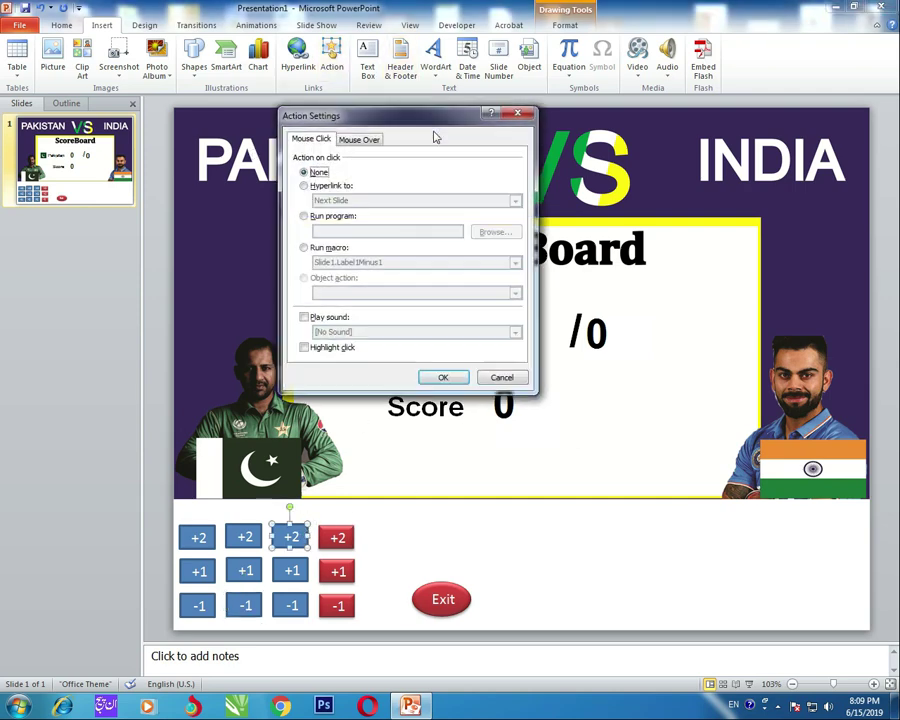
{"action": "left_click", "coordinate": [305, 247]}
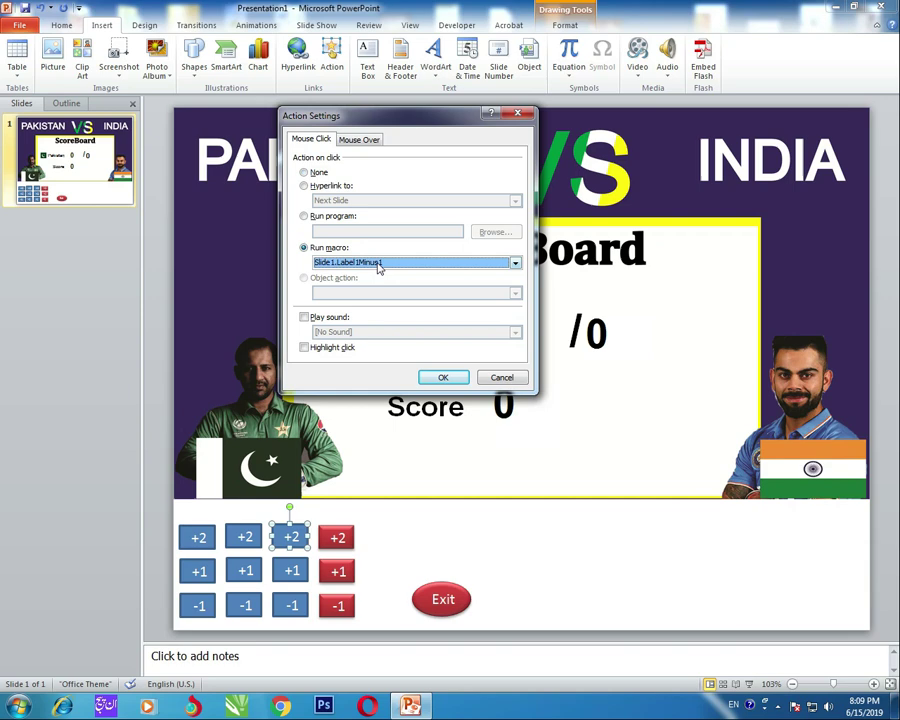
{"action": "left_click", "coordinate": [515, 262]}
{"action": "left_click_drag", "start_coordinate": [515, 289], "coordinate": [519, 311]}
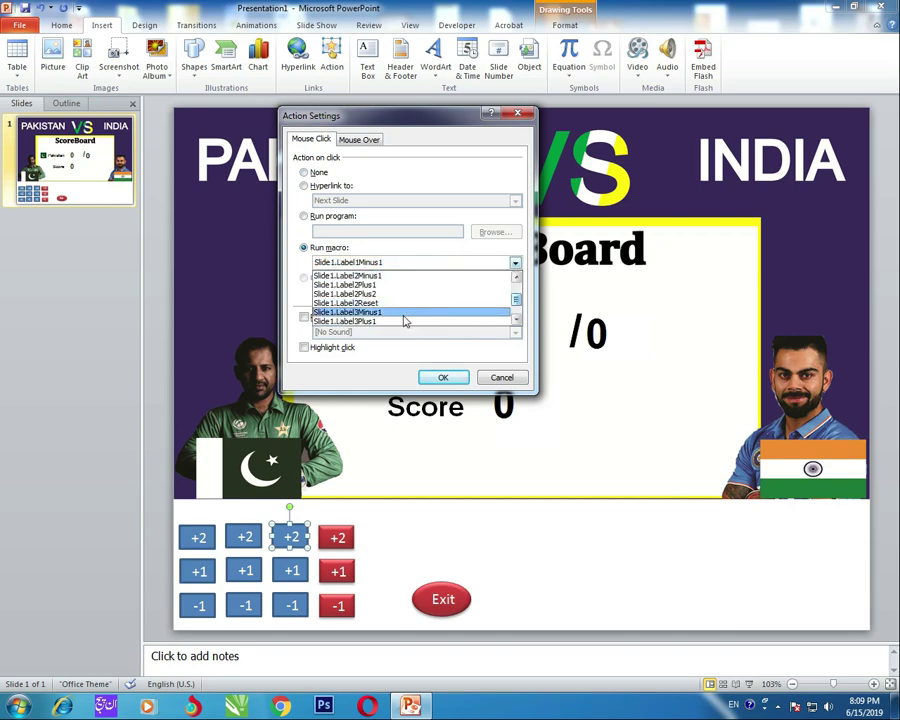
{"action": "left_click", "coordinate": [515, 321]}
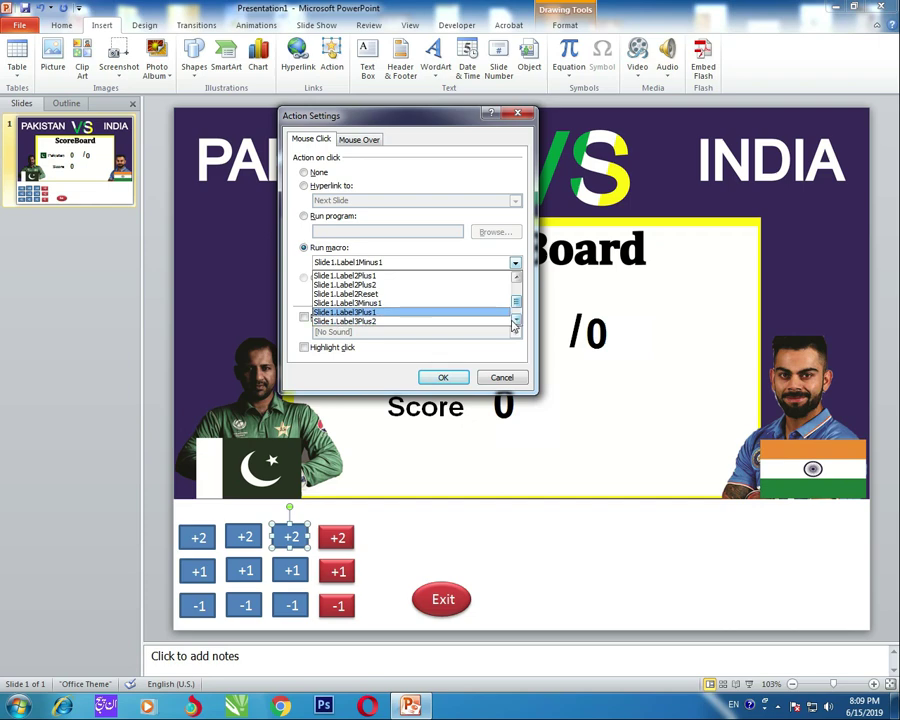
{"action": "left_click", "coordinate": [376, 322]}
{"action": "left_click", "coordinate": [443, 377]}
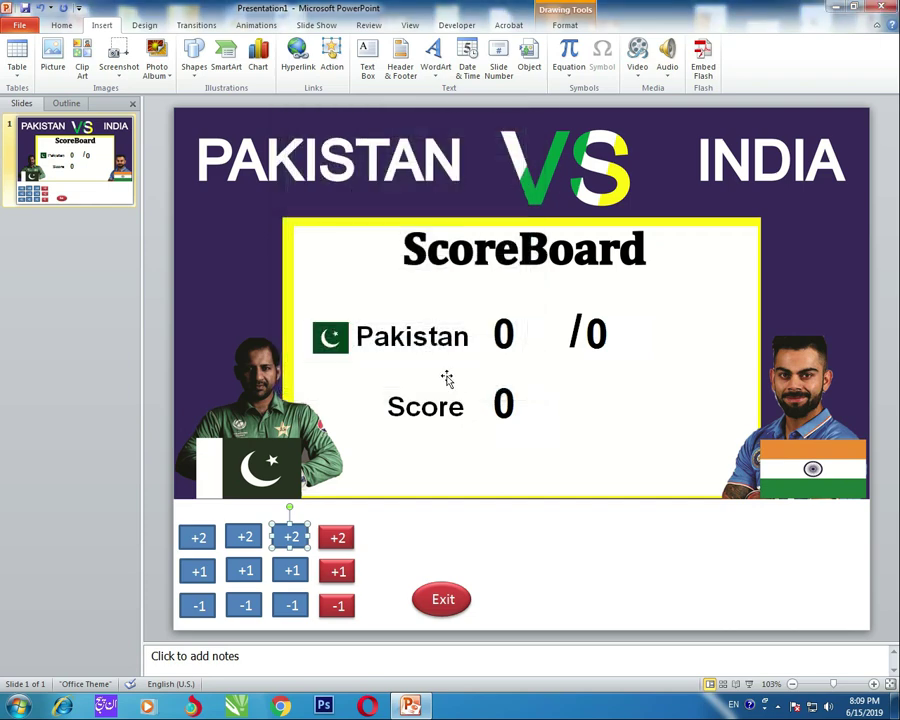
Assign the Slide1.Label3Plus1 macro as the click action of the +1 button in the third column.
{"action": "left_click", "coordinate": [305, 574]}
{"action": "left_click", "coordinate": [331, 62]}
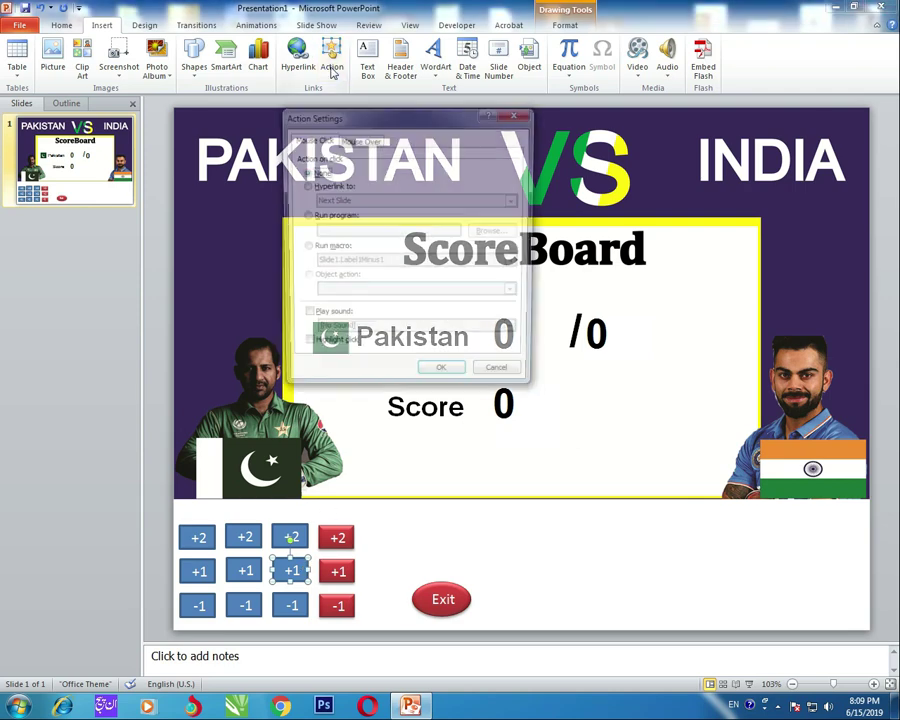
{"action": "left_click", "coordinate": [304, 247]}
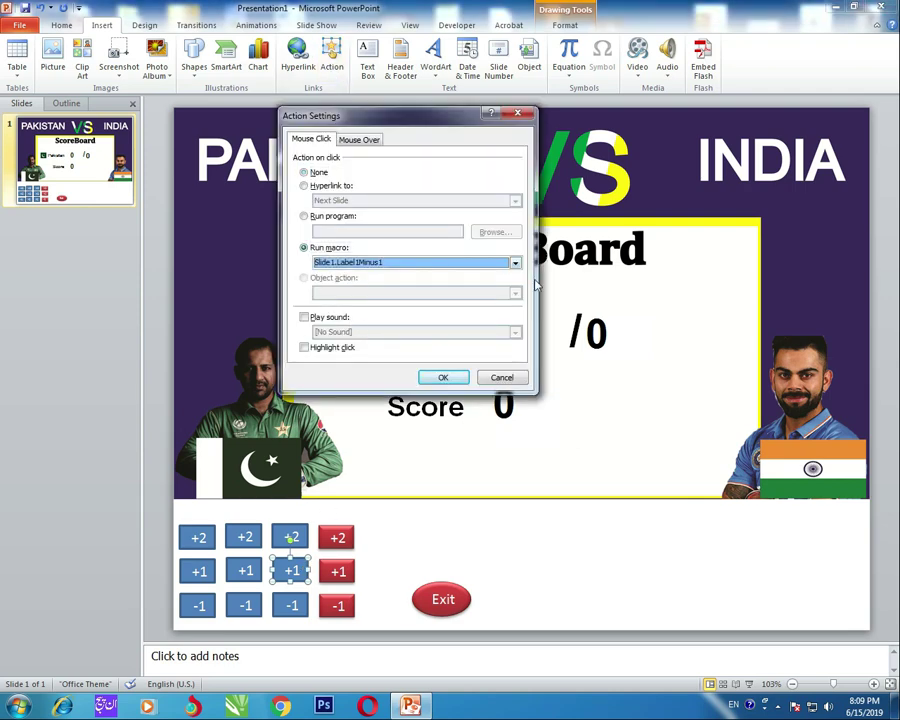
{"action": "left_click", "coordinate": [515, 263]}
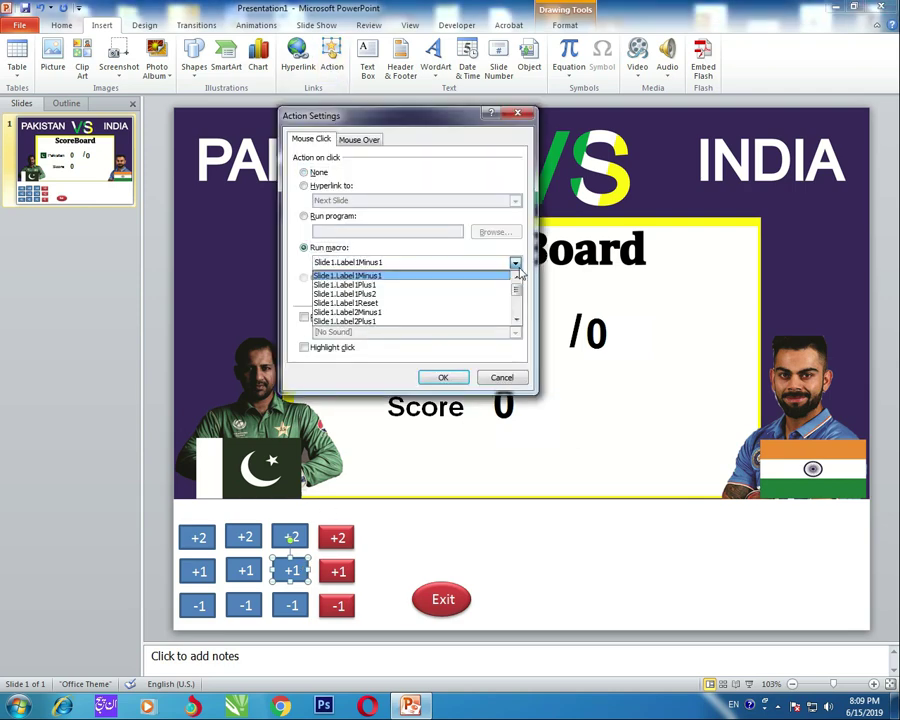
{"action": "left_click", "coordinate": [516, 320]}
{"action": "left_click", "coordinate": [516, 320]}
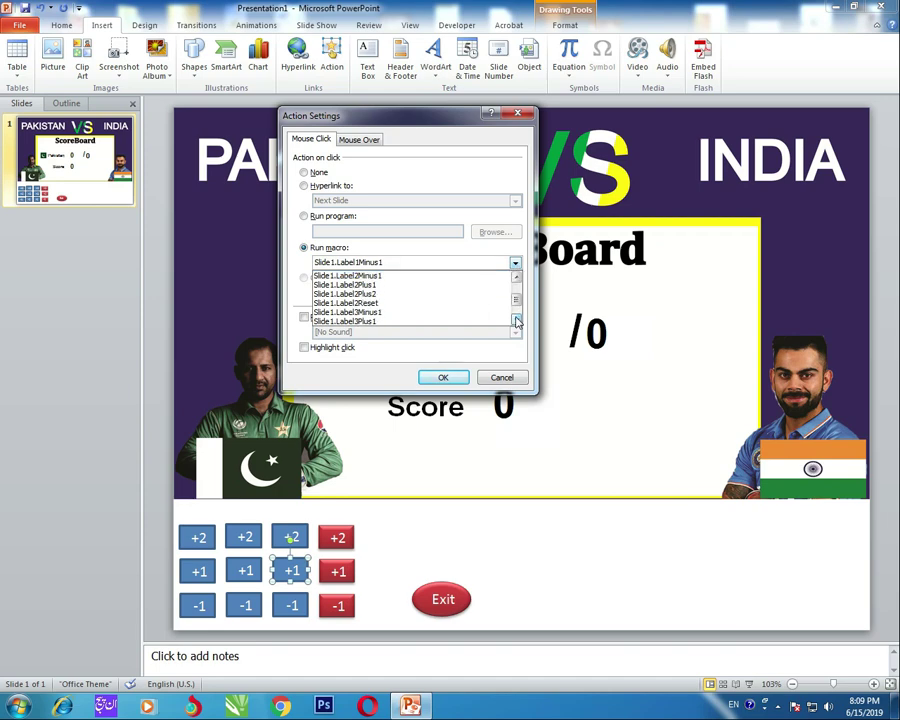
{"action": "left_click", "coordinate": [516, 320]}
{"action": "left_click", "coordinate": [369, 321]}
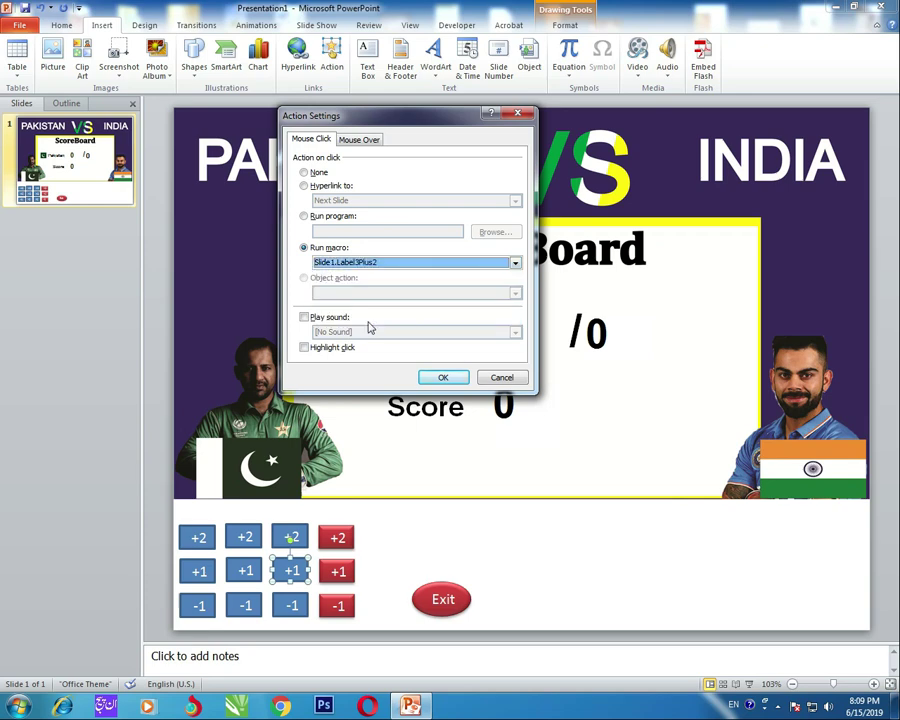
{"action": "left_click", "coordinate": [514, 262]}
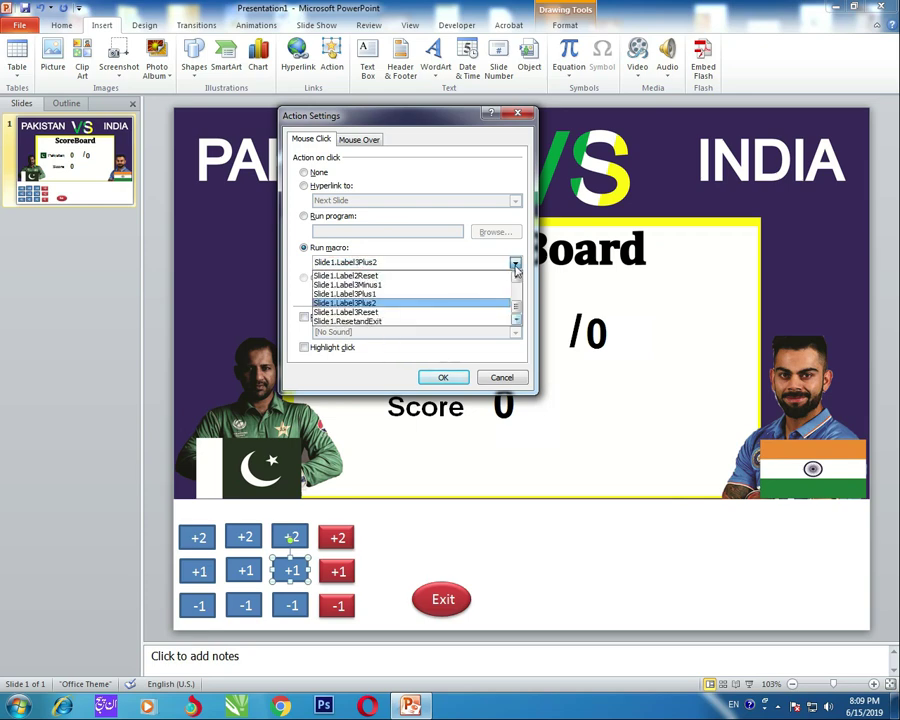
{"action": "left_click", "coordinate": [399, 295]}
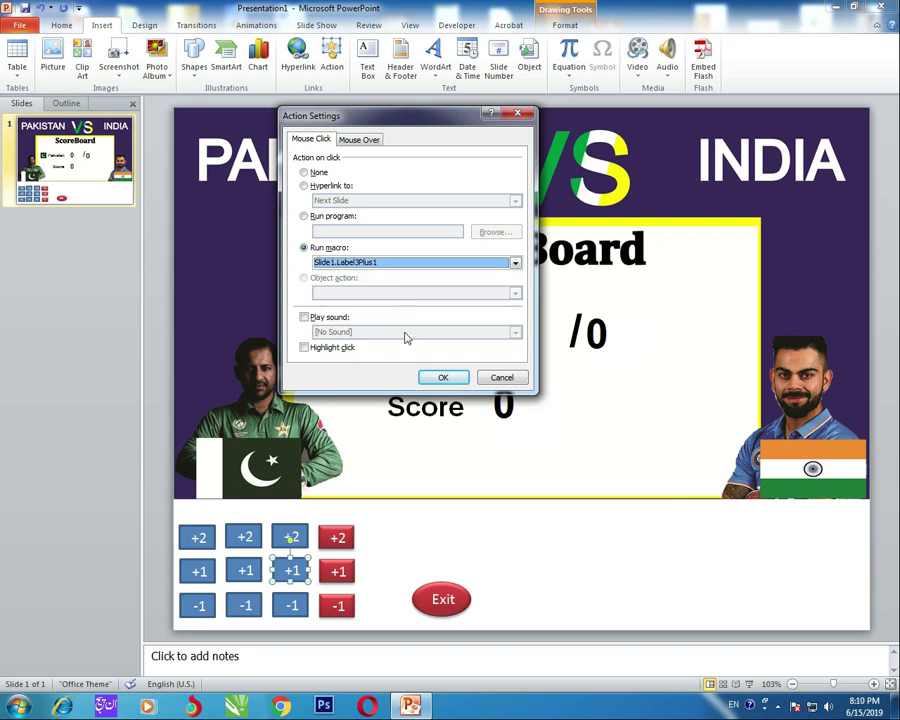
{"action": "left_click", "coordinate": [443, 378]}
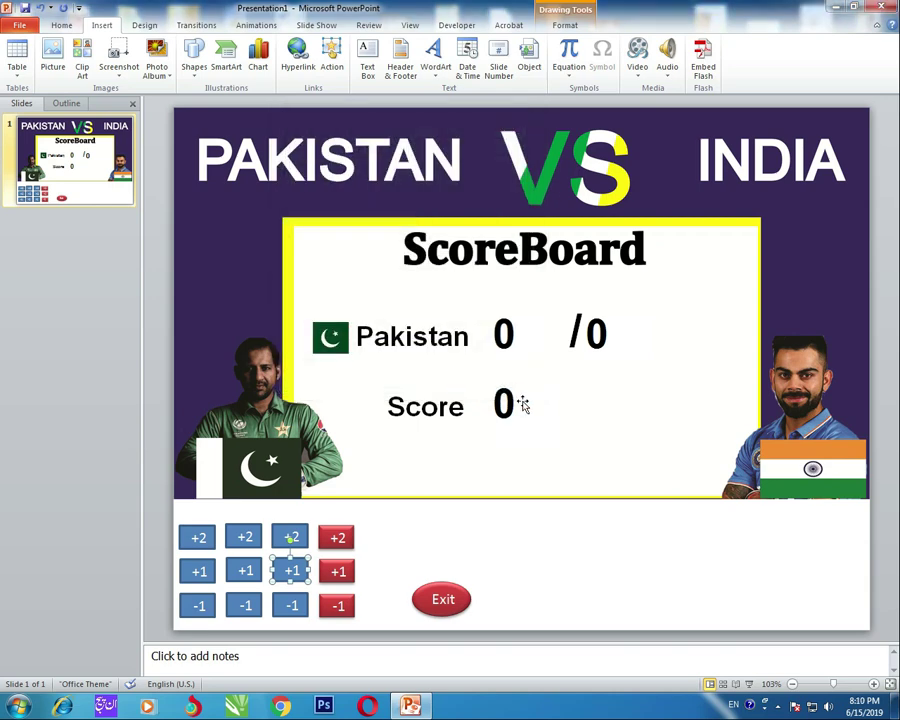
Assign the Slide1.Label3Minus1 macro as the click action of the -1 button in the third column.
{"action": "left_click", "coordinate": [292, 604]}
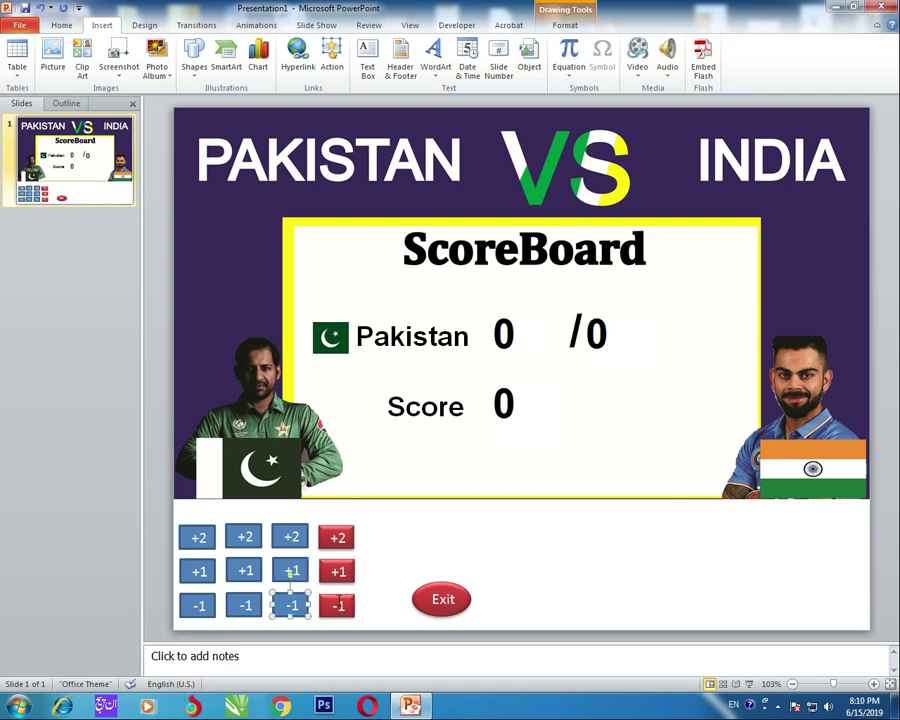
{"action": "left_click", "coordinate": [331, 55]}
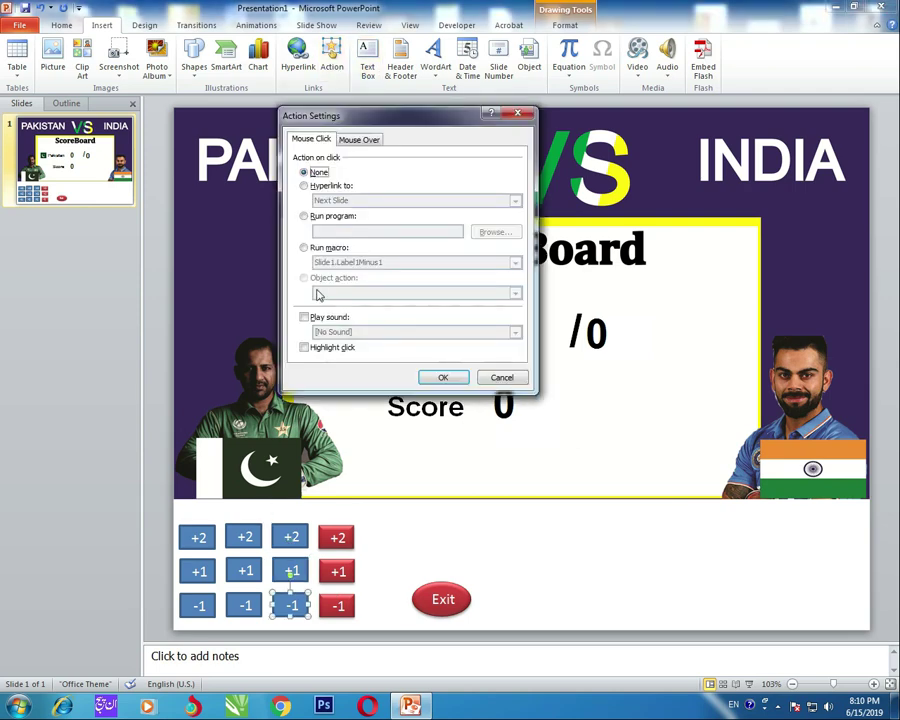
{"action": "left_click", "coordinate": [305, 247]}
{"action": "left_click", "coordinate": [516, 264]}
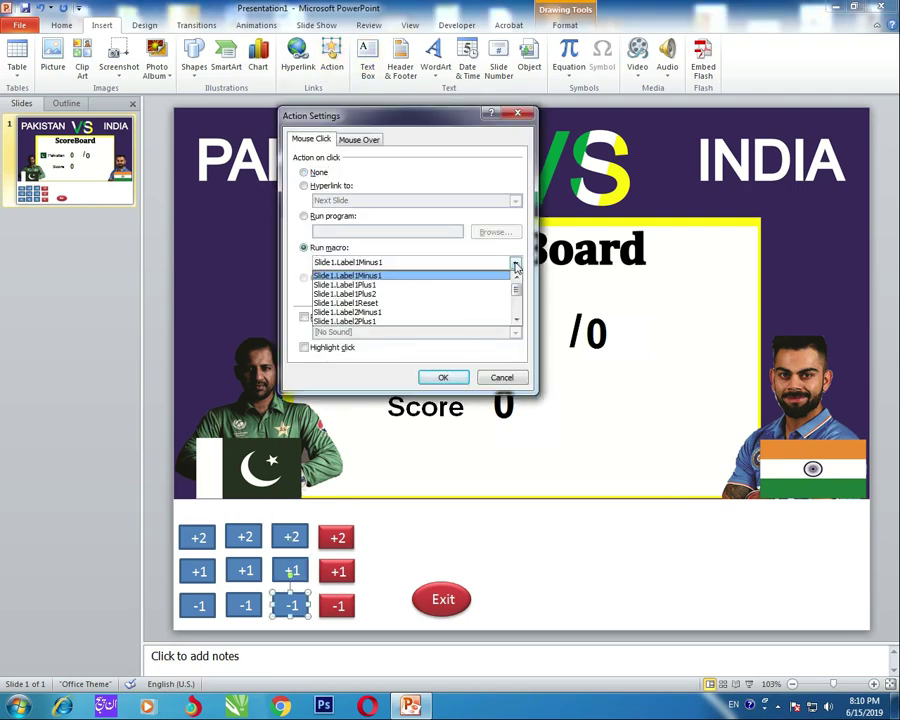
{"action": "left_click", "coordinate": [516, 321]}
{"action": "left_click", "coordinate": [516, 321]}
{"action": "left_click", "coordinate": [516, 321]}
{"action": "left_click", "coordinate": [516, 321]}
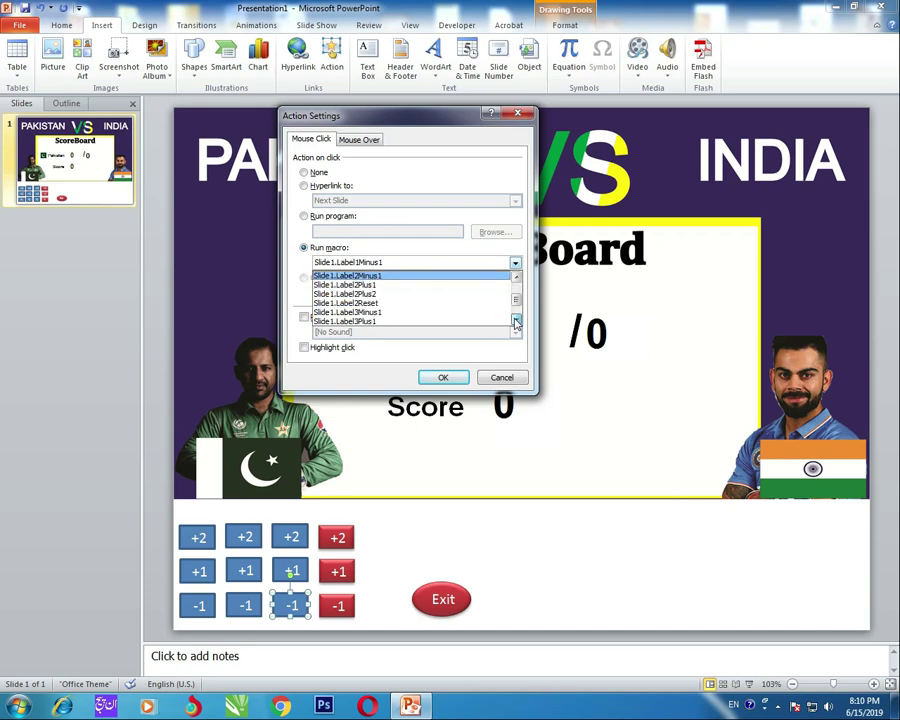
{"action": "left_click", "coordinate": [516, 321]}
{"action": "left_click", "coordinate": [516, 321]}
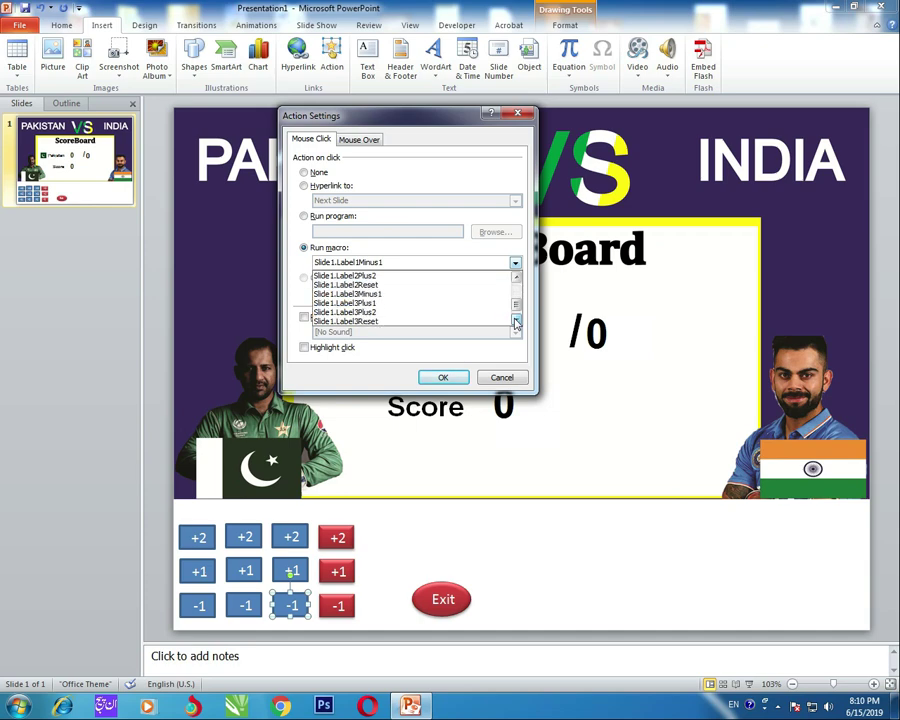
{"action": "left_click", "coordinate": [367, 295]}
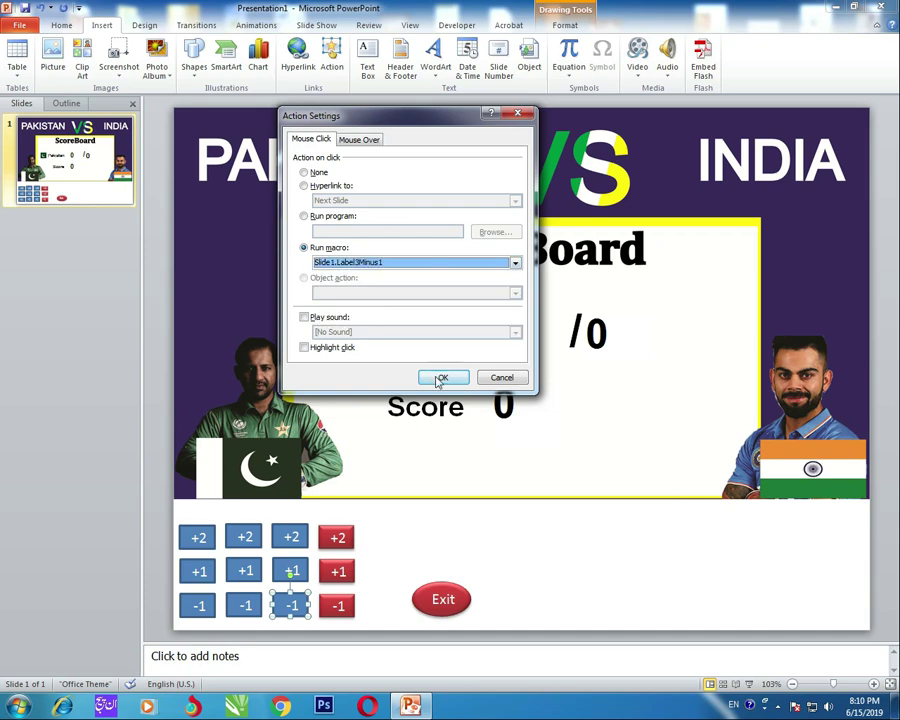
{"action": "left_click", "coordinate": [441, 377]}
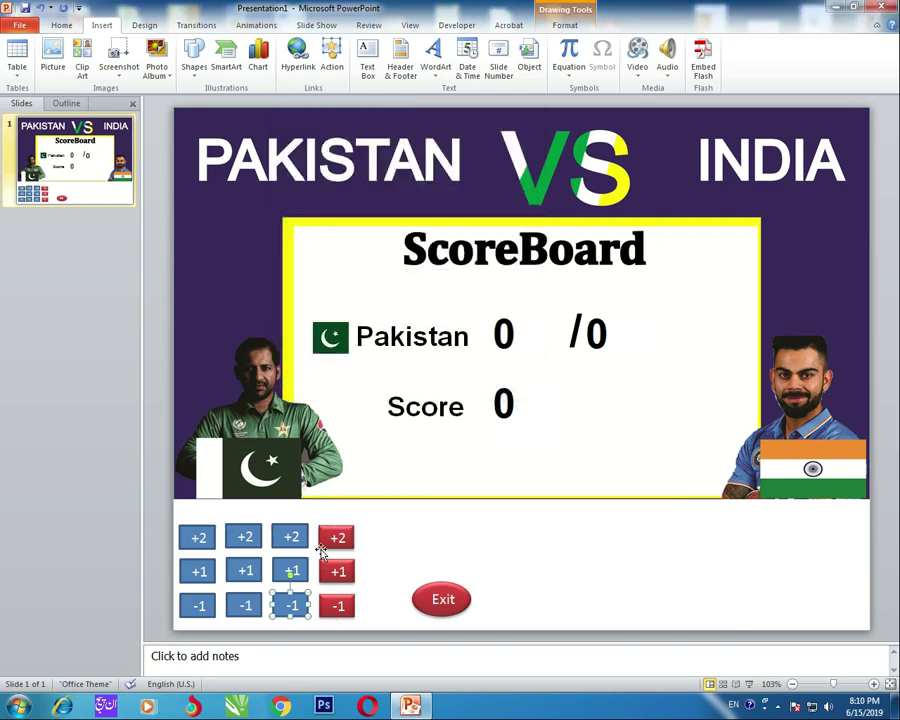
Relabel the three red buttons in the fourth column as 1, 2 and 3, from the upper one down.
{"action": "left_click", "coordinate": [337, 537]}
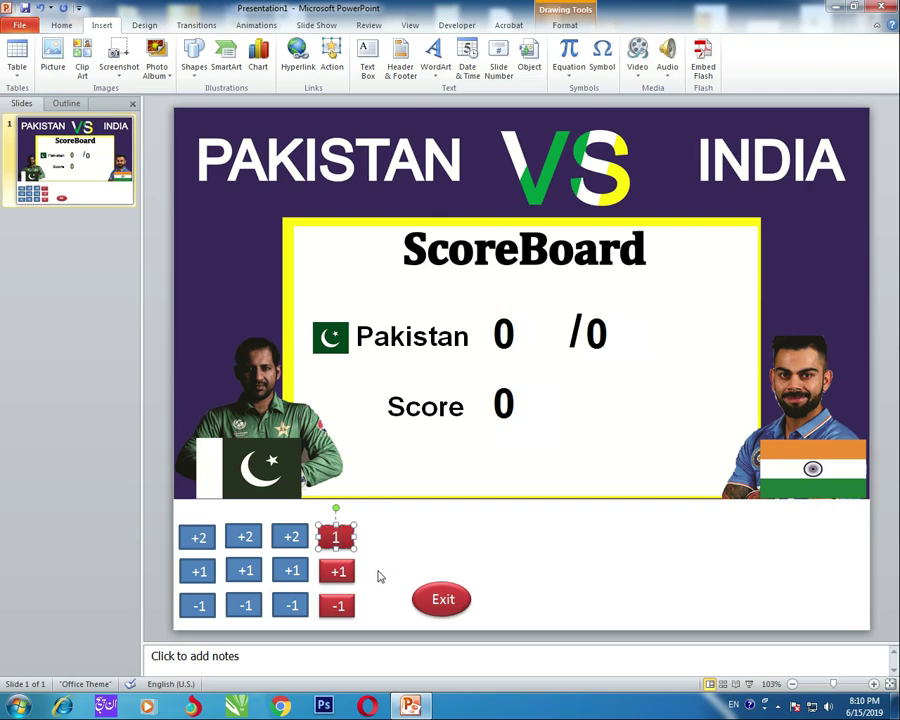
{"action": "left_click", "coordinate": [337, 571]}
{"action": "type", "text": "1"}
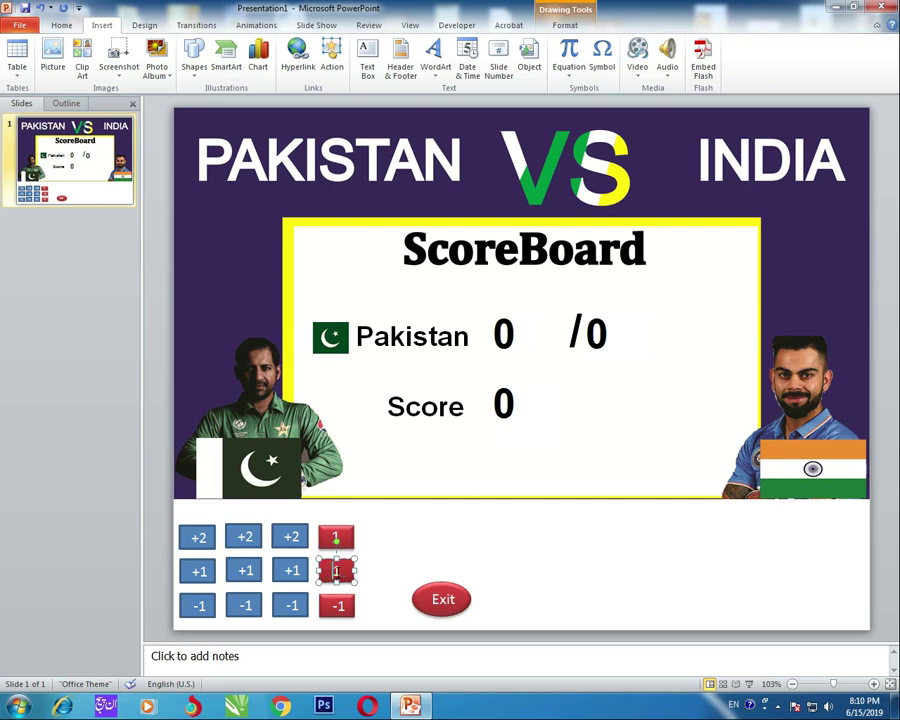
{"action": "left_click", "coordinate": [337, 605]}
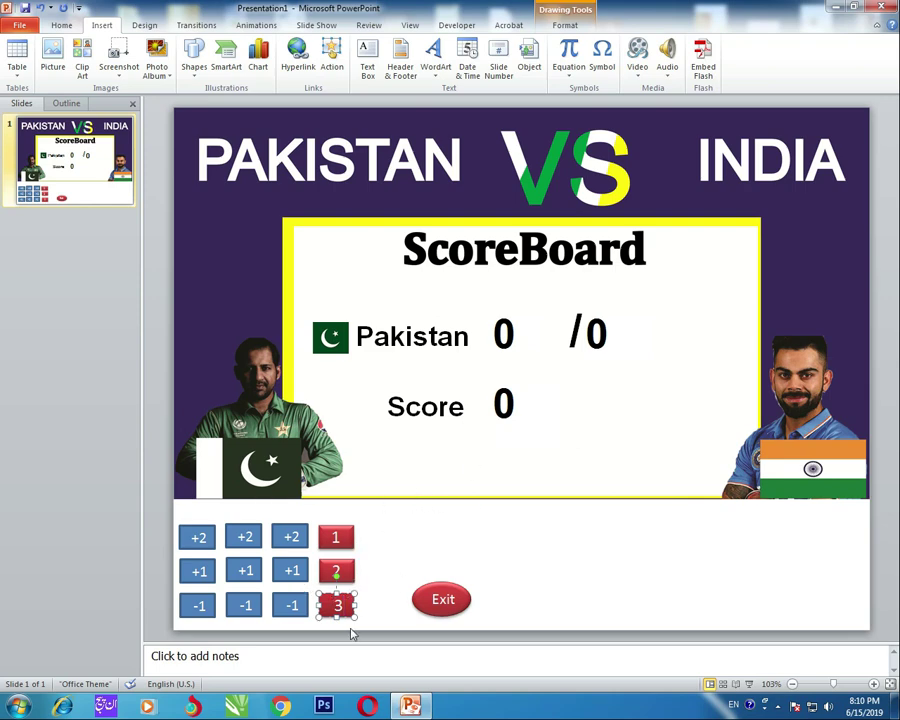
{"action": "left_click", "coordinate": [369, 578]}
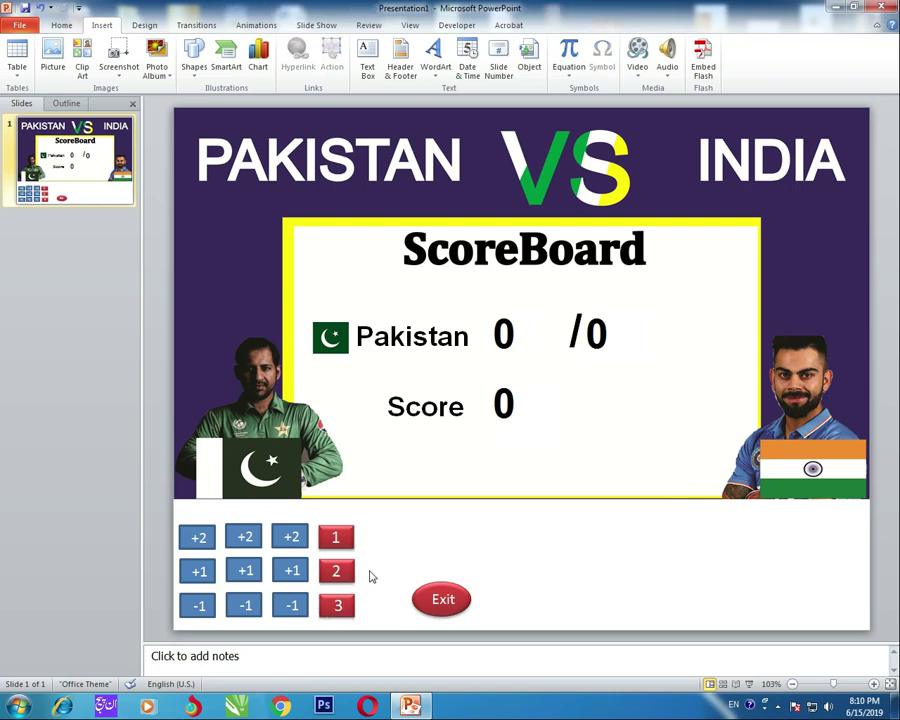
Assign the Slide1.Label1Reset macro as the click action of the red button 1.
{"action": "left_click", "coordinate": [345, 535]}
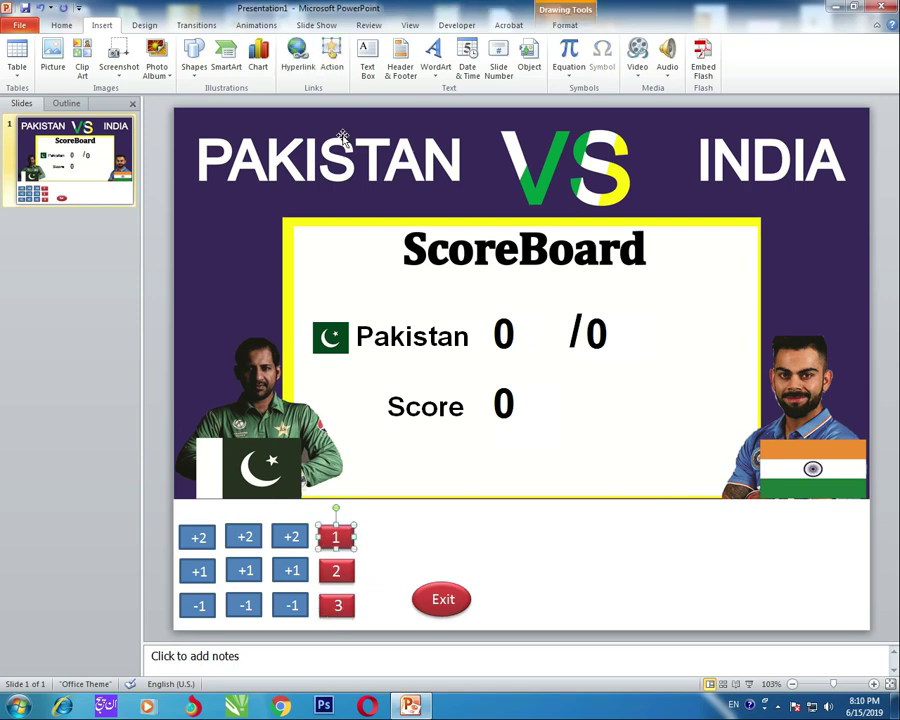
{"action": "left_click", "coordinate": [333, 66]}
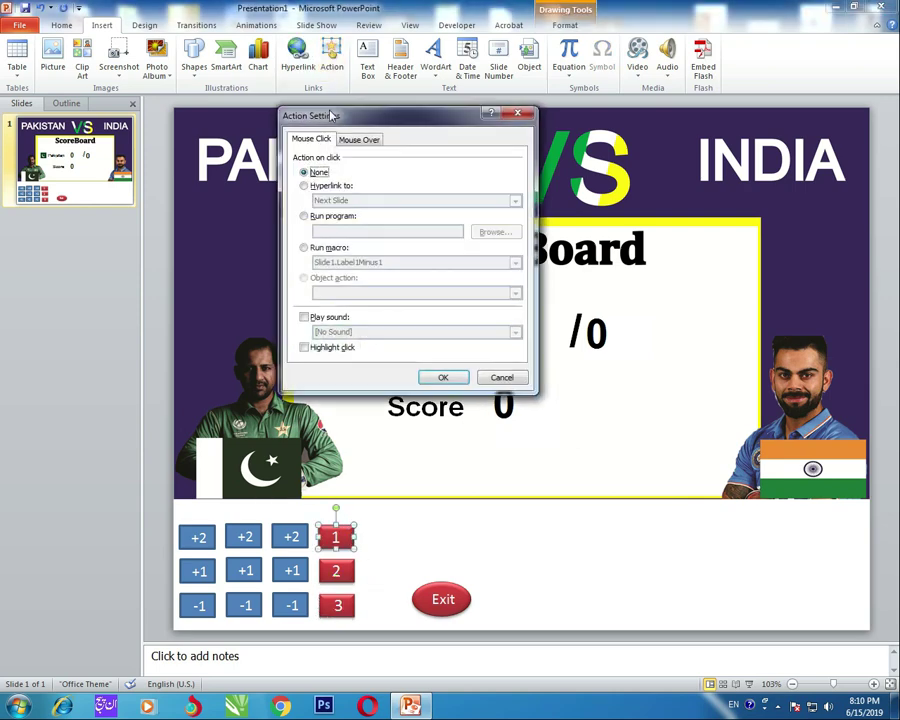
{"action": "left_click", "coordinate": [318, 248]}
{"action": "left_click", "coordinate": [514, 263]}
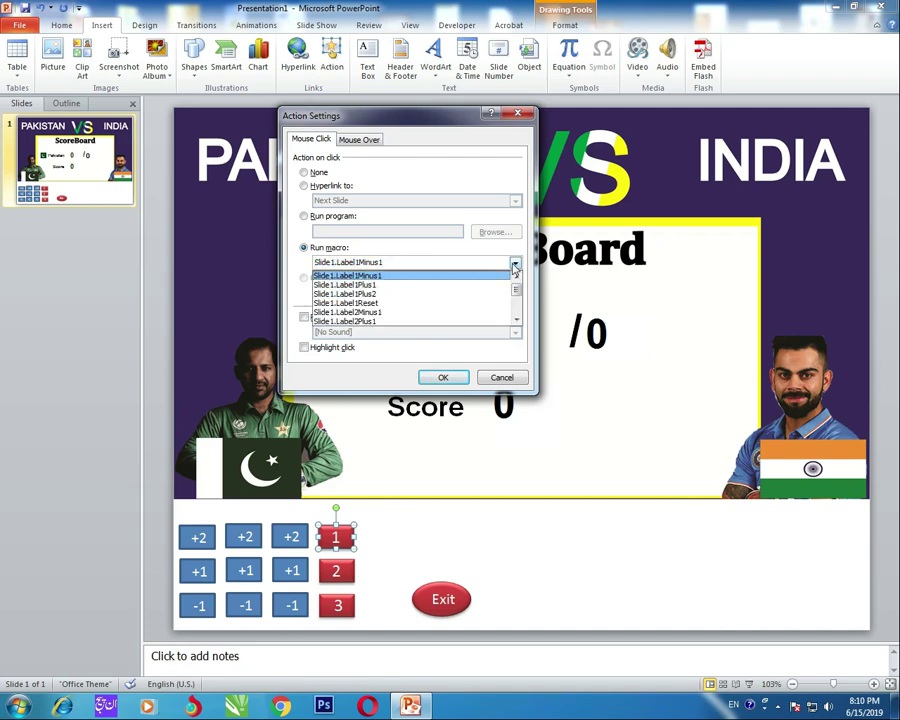
{"action": "left_click", "coordinate": [388, 303]}
{"action": "left_click", "coordinate": [441, 377]}
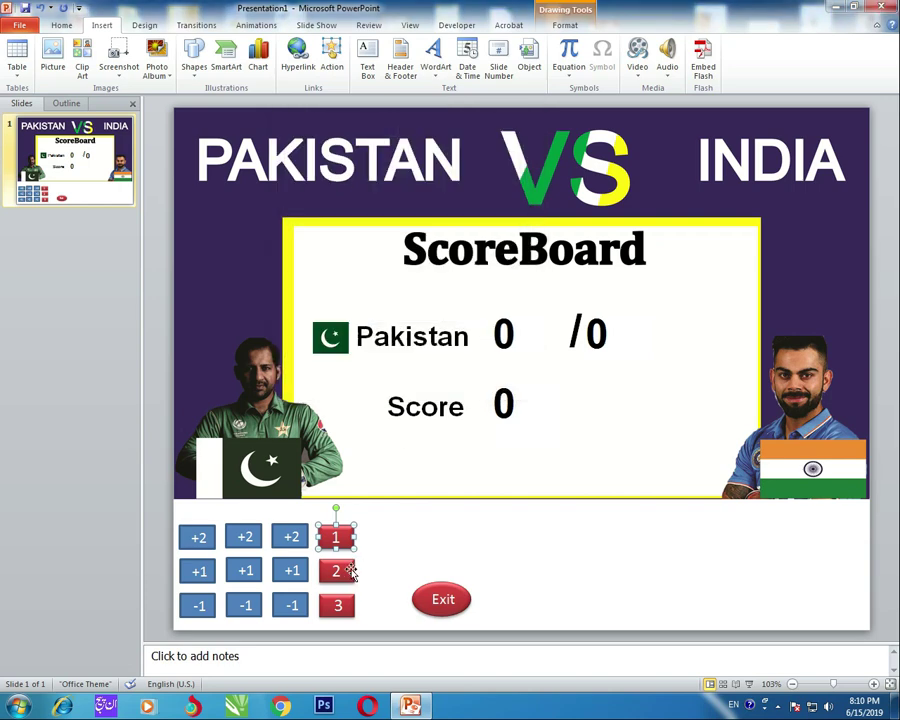
Assign the Slide1.Label2Reset macro as the click action of the red button 2.
{"action": "left_click", "coordinate": [343, 570]}
{"action": "left_click", "coordinate": [332, 55]}
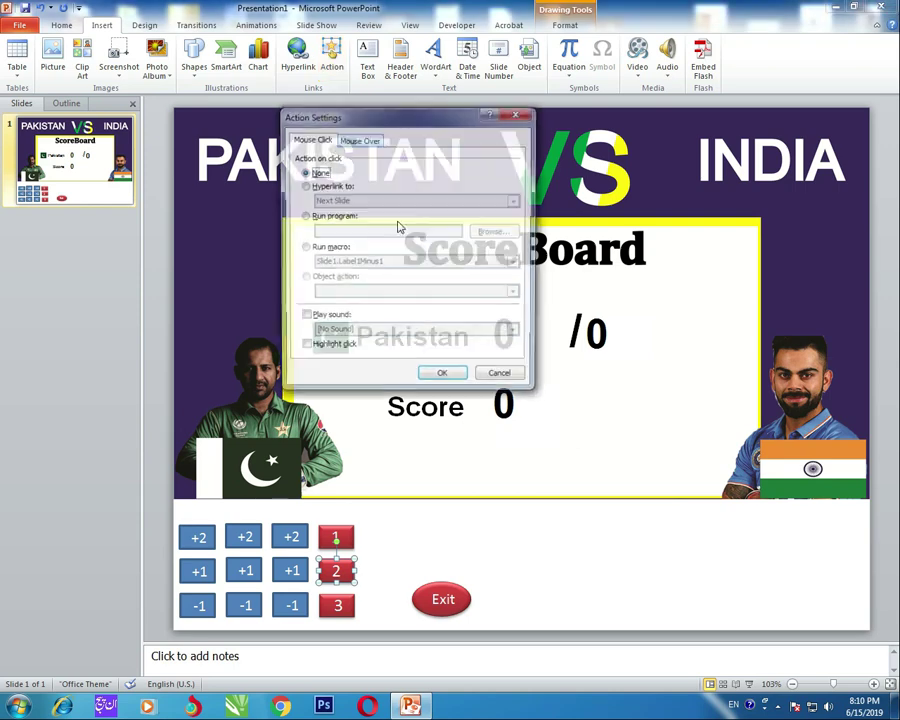
{"action": "left_click", "coordinate": [304, 247]}
{"action": "left_click", "coordinate": [515, 262]}
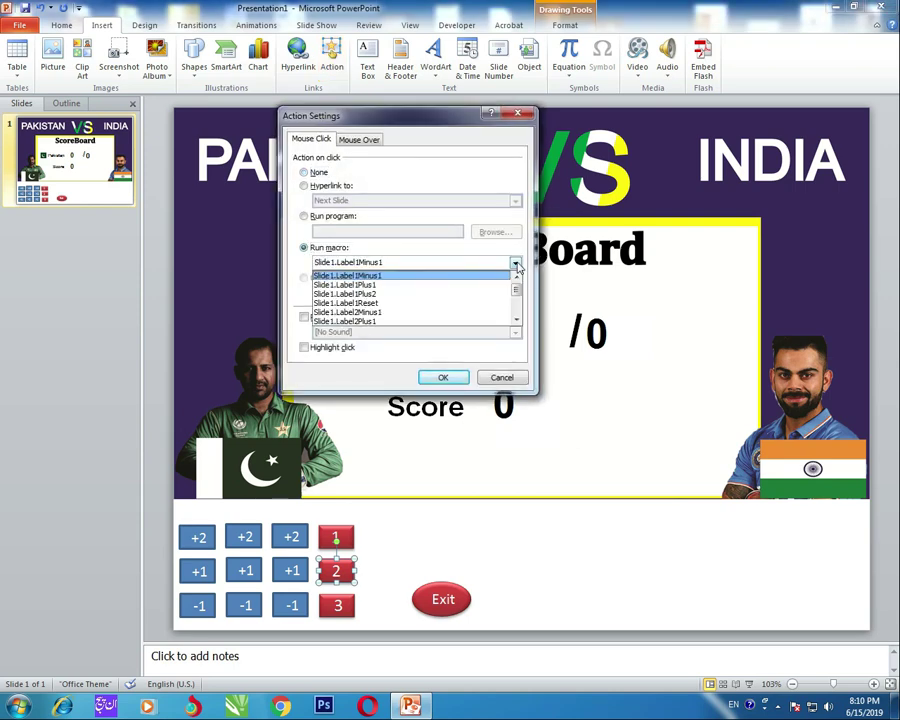
{"action": "scroll", "coordinate": [517, 323], "scroll_direction": "down", "scroll_amount": 2}
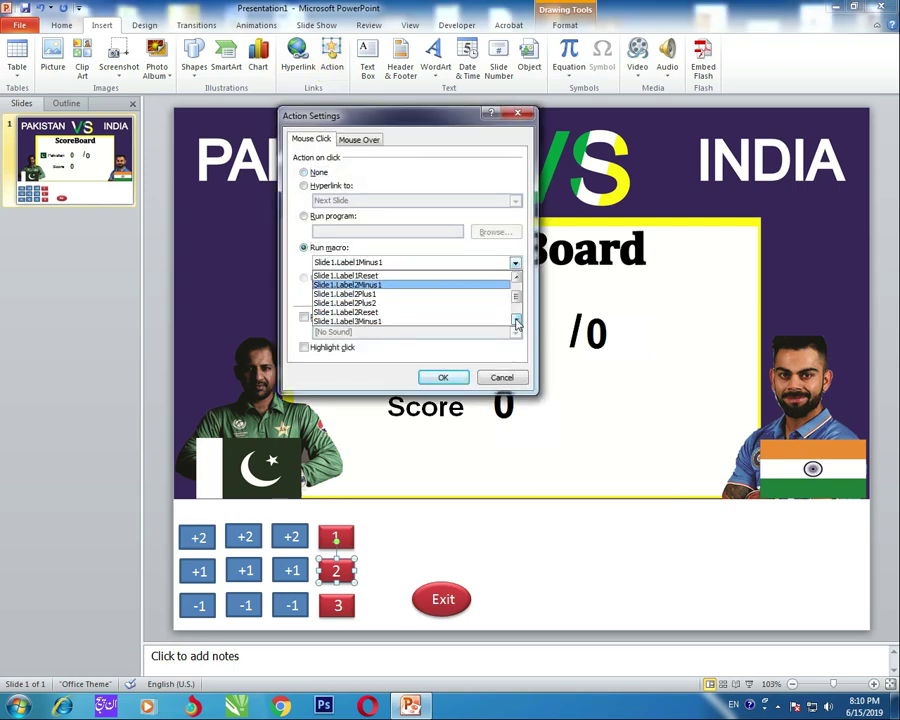
{"action": "left_click", "coordinate": [360, 313]}
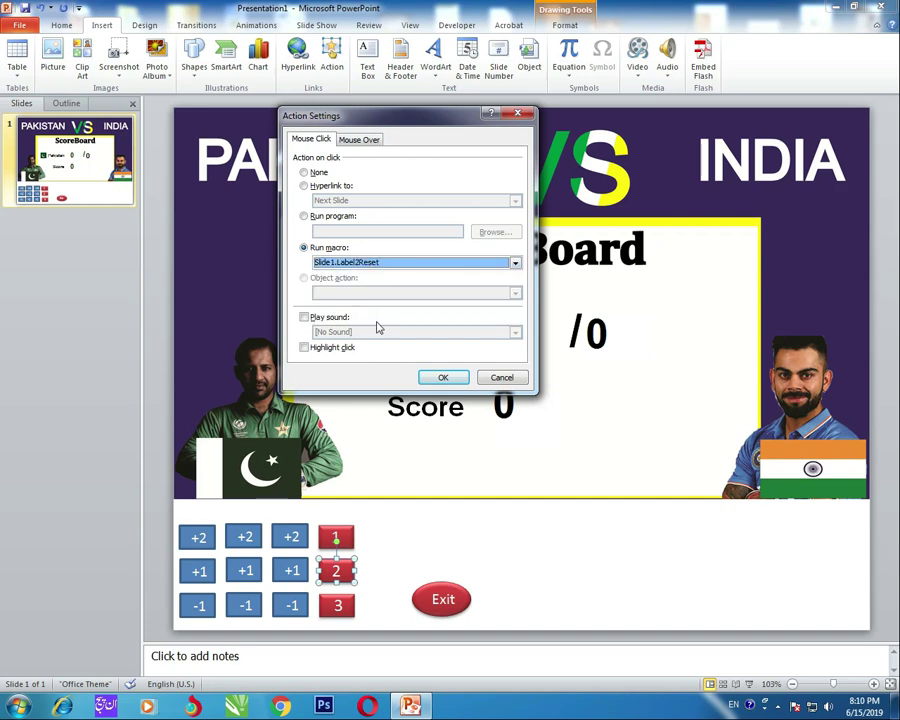
{"action": "left_click", "coordinate": [437, 377]}
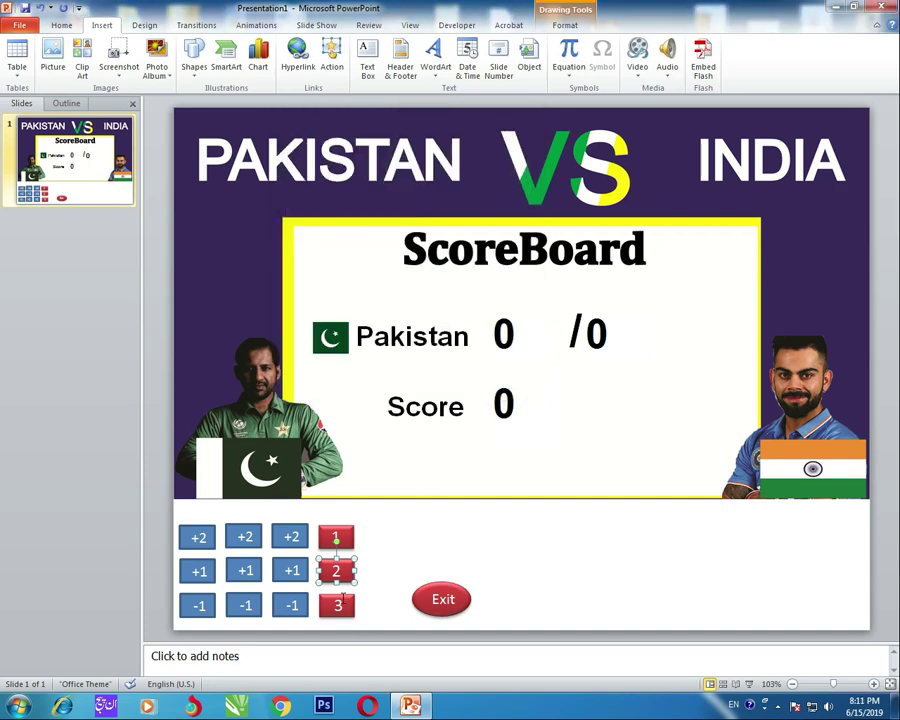
Assign the Slide1.Label3Reset macro as the click action of the red button 3.
{"action": "left_click", "coordinate": [346, 600]}
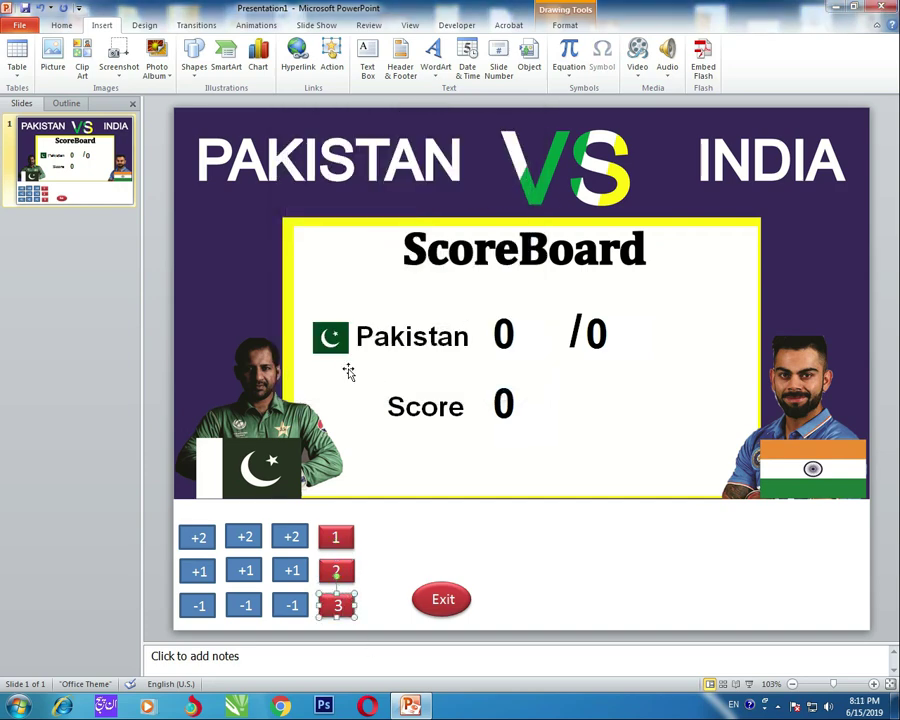
{"action": "left_click", "coordinate": [331, 60]}
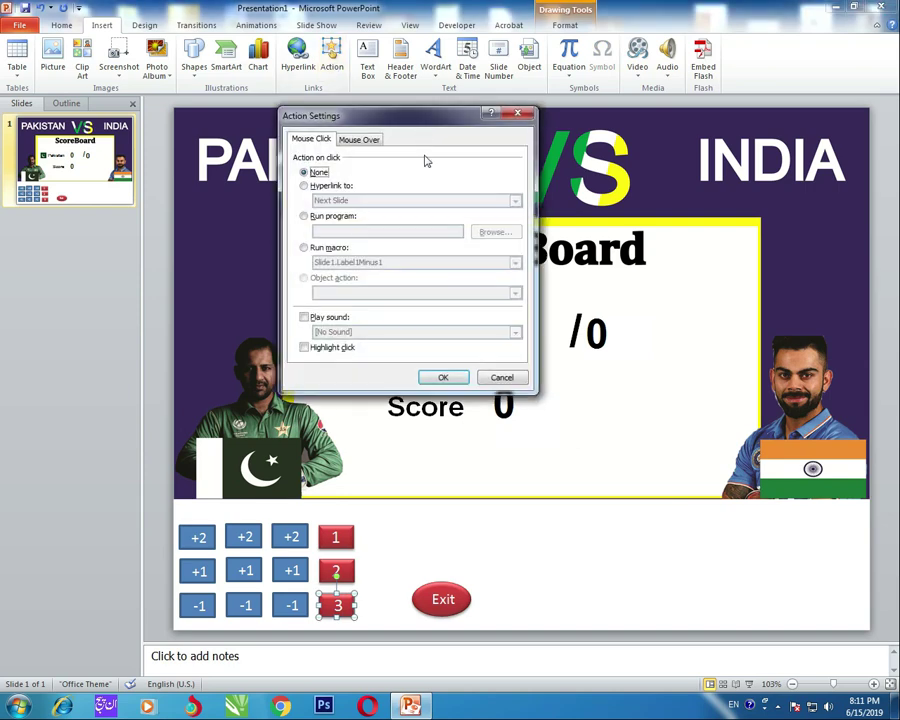
{"action": "left_click", "coordinate": [321, 255]}
{"action": "left_click", "coordinate": [516, 262]}
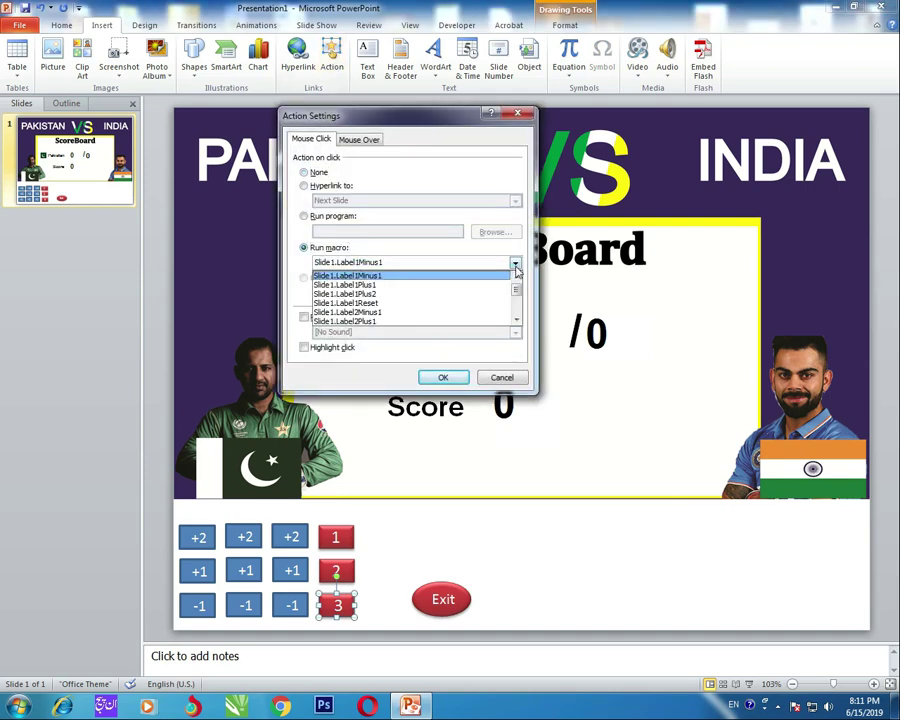
{"action": "scroll", "coordinate": [516, 321], "scroll_direction": "down", "scroll_amount": 5}
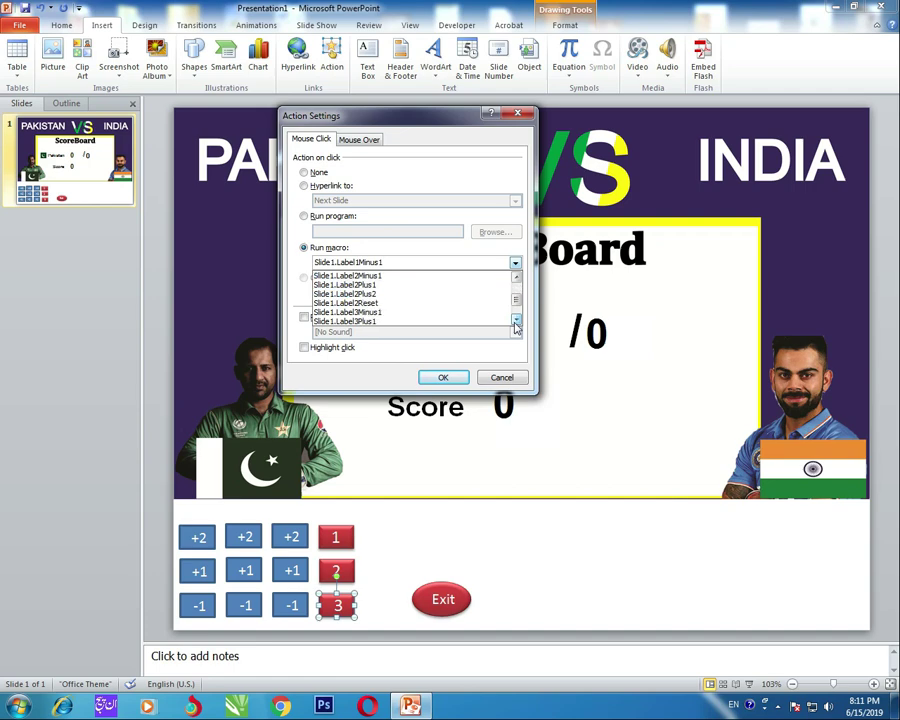
{"action": "scroll", "coordinate": [516, 324], "scroll_direction": "down", "scroll_amount": 3}
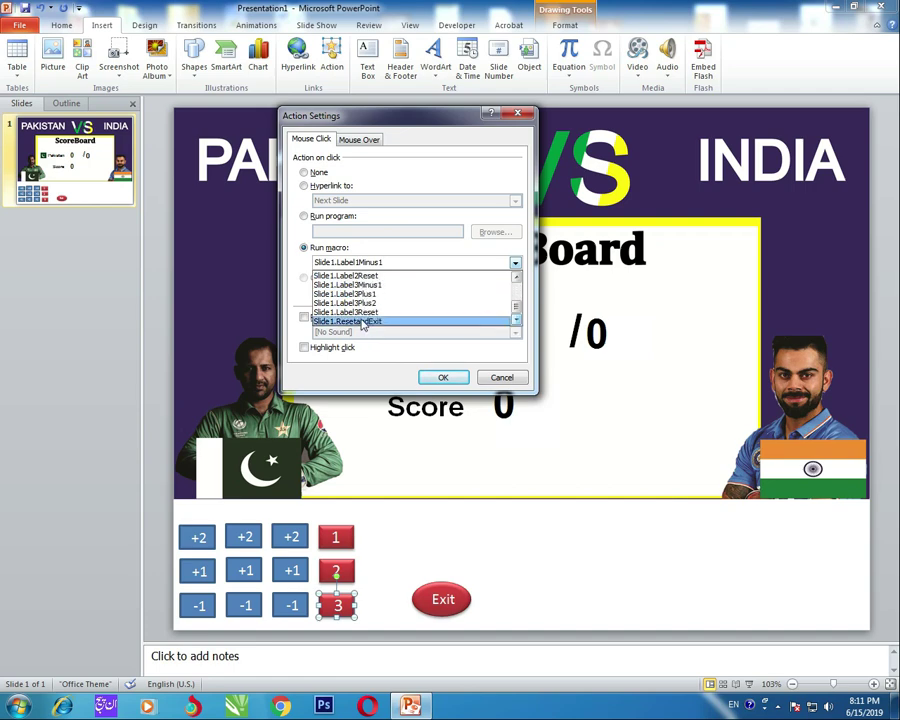
{"action": "left_click", "coordinate": [362, 314]}
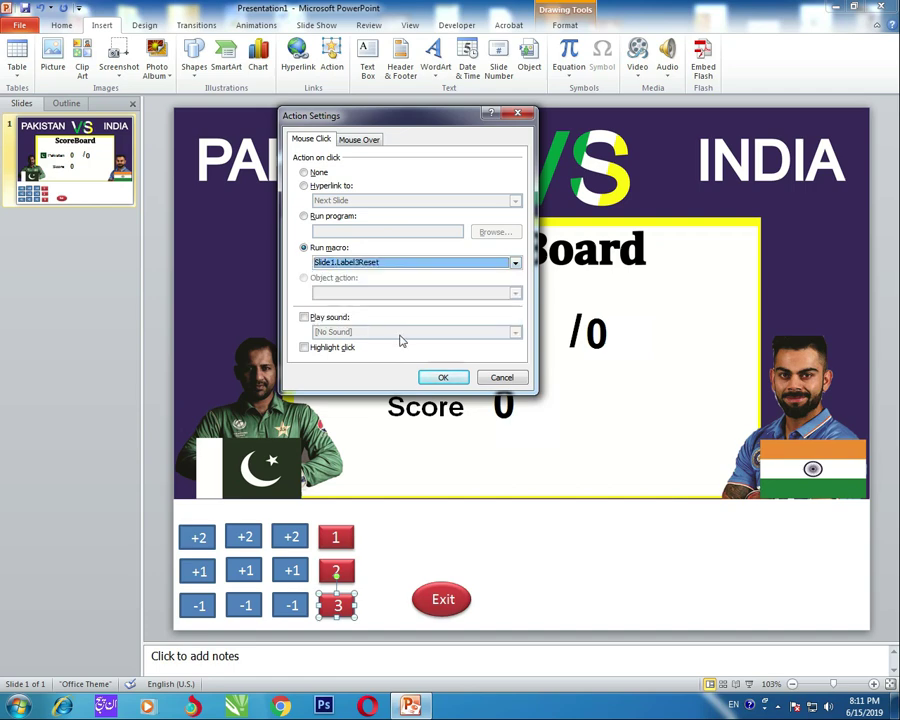
{"action": "left_click", "coordinate": [444, 376]}
Assign the Slide1.ResetandExit macro as the click action of the oval Exit button.
{"action": "left_click", "coordinate": [457, 592]}
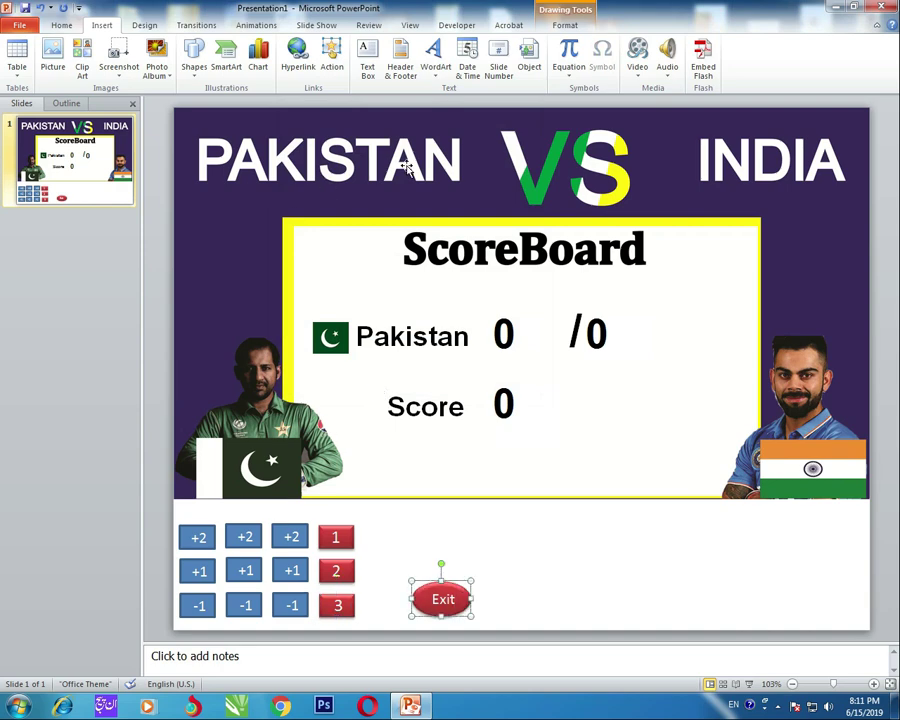
{"action": "left_click", "coordinate": [333, 66]}
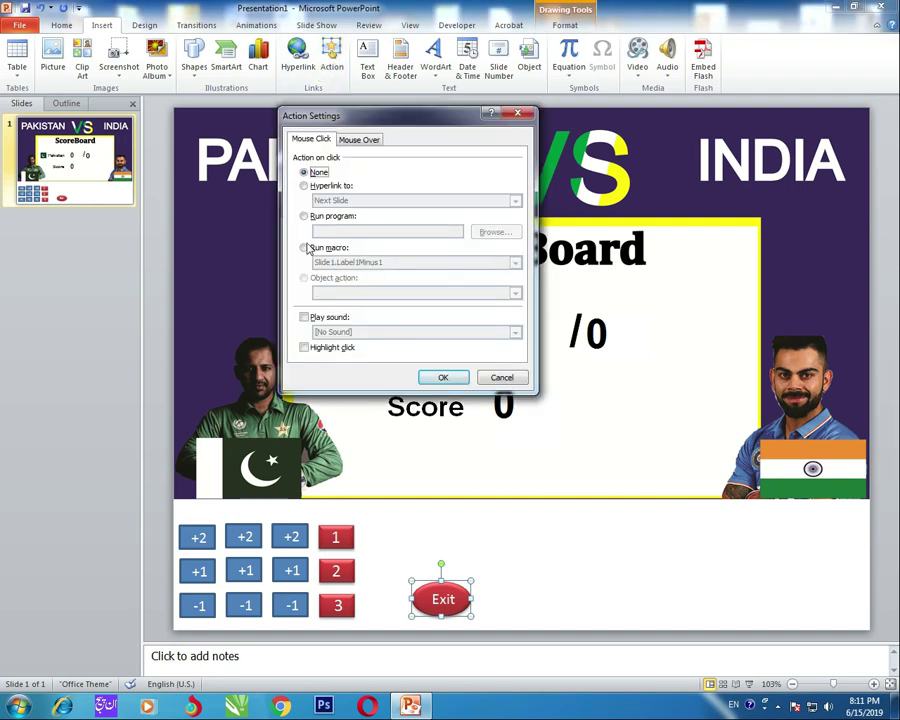
{"action": "left_click", "coordinate": [307, 248]}
{"action": "left_click", "coordinate": [515, 262]}
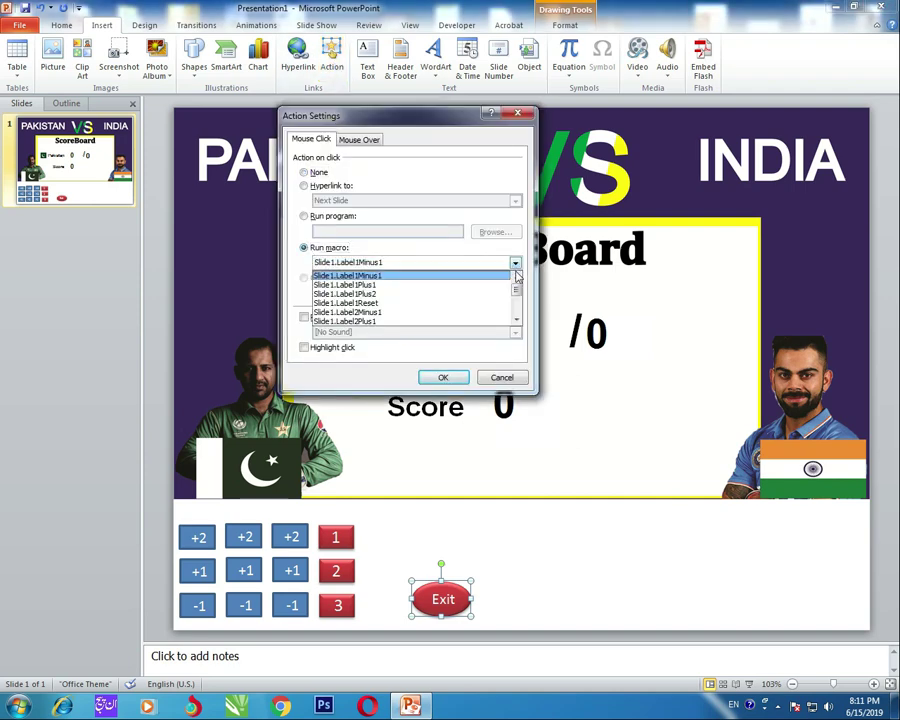
{"action": "left_click", "coordinate": [517, 319]}
{"action": "left_click", "coordinate": [517, 320]}
{"action": "left_click", "coordinate": [517, 320]}
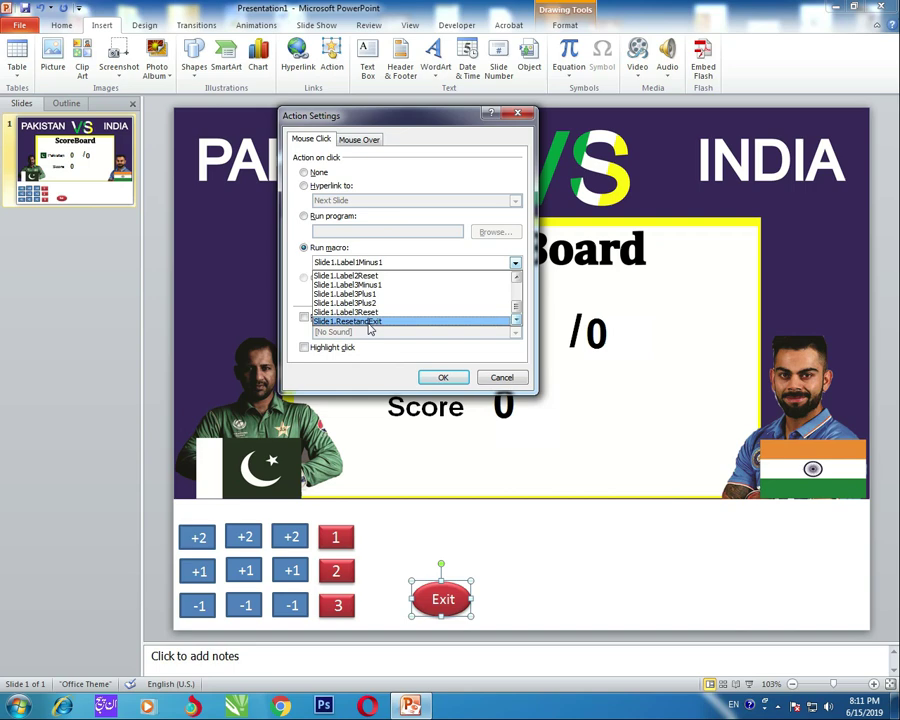
{"action": "left_click", "coordinate": [443, 378]}
{"action": "left_click", "coordinate": [442, 378]}
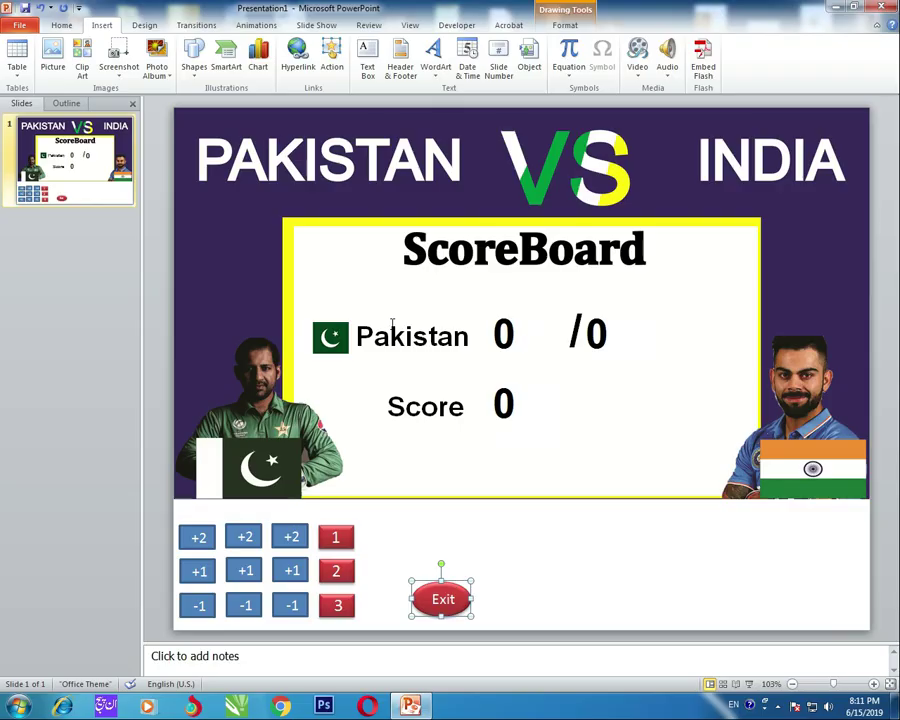
Run the slide show and raise Pakistan's score to 11 using the +2 and +1 buttons of the first column.
{"action": "key", "text": "F5"}
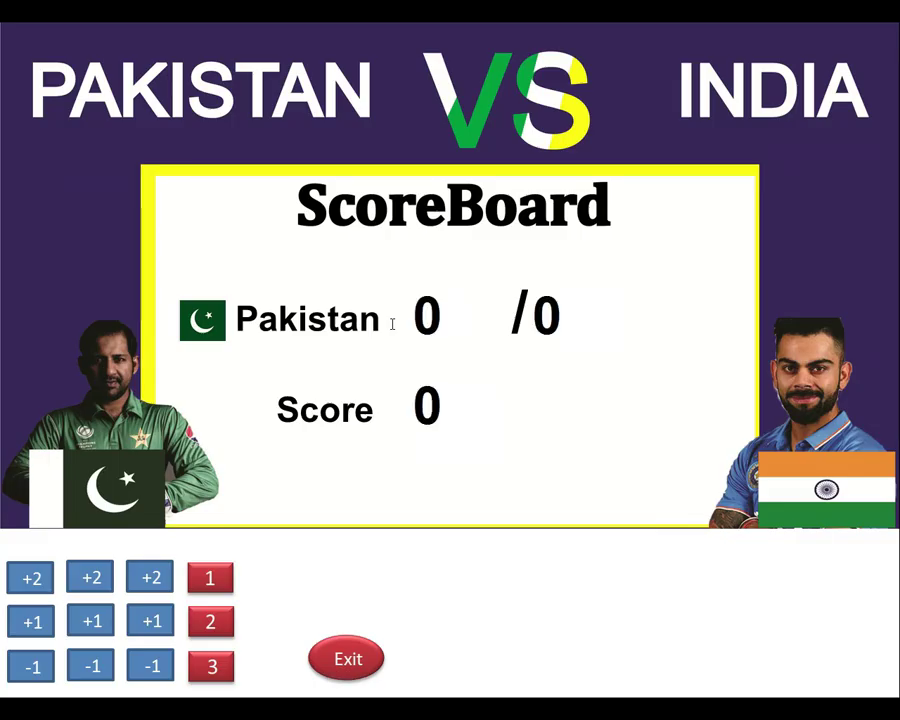
{"action": "left_click", "coordinate": [31, 580]}
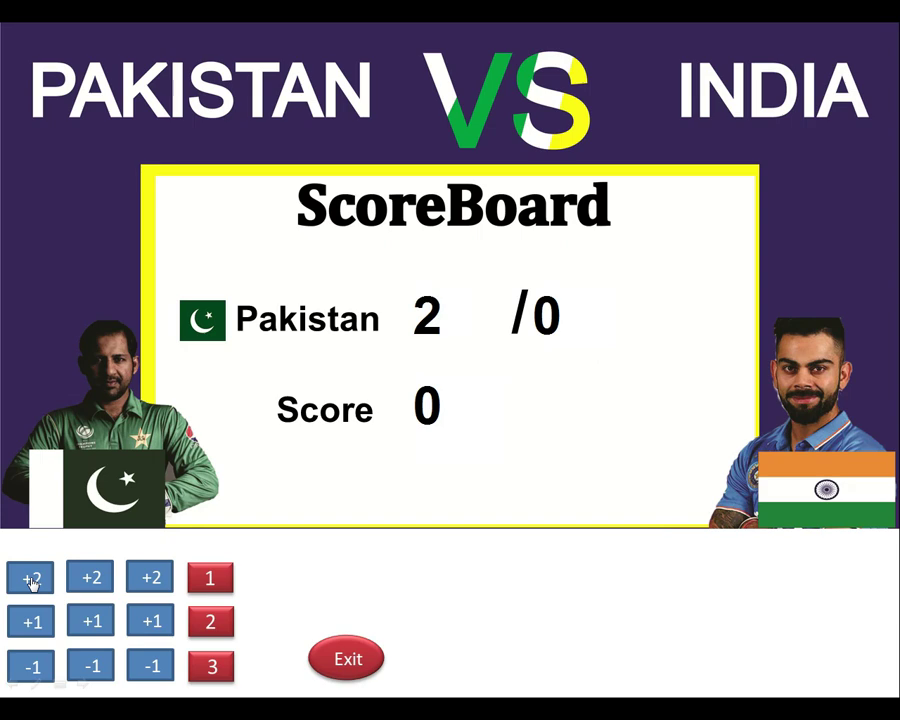
{"action": "left_click", "coordinate": [35, 626]}
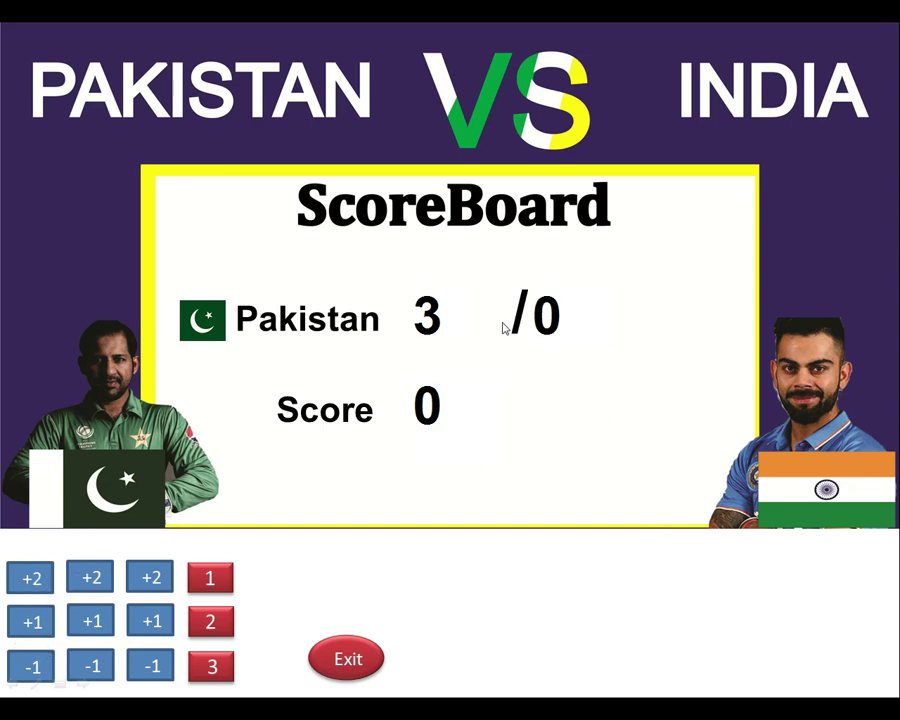
{"action": "double_click", "coordinate": [33, 579]}
{"action": "left_click", "coordinate": [33, 579]}
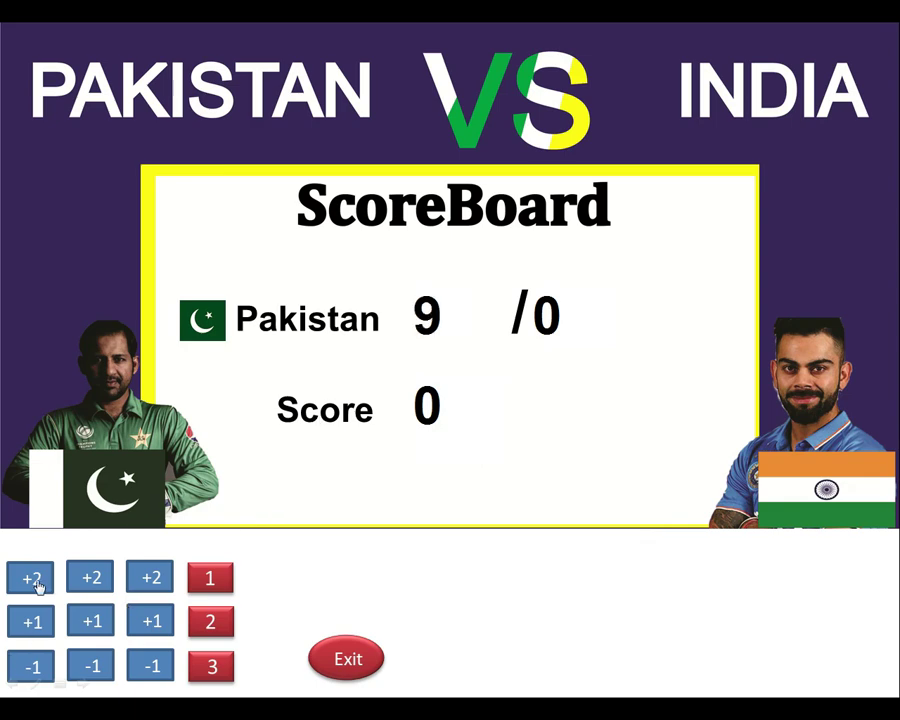
{"action": "left_click", "coordinate": [33, 579]}
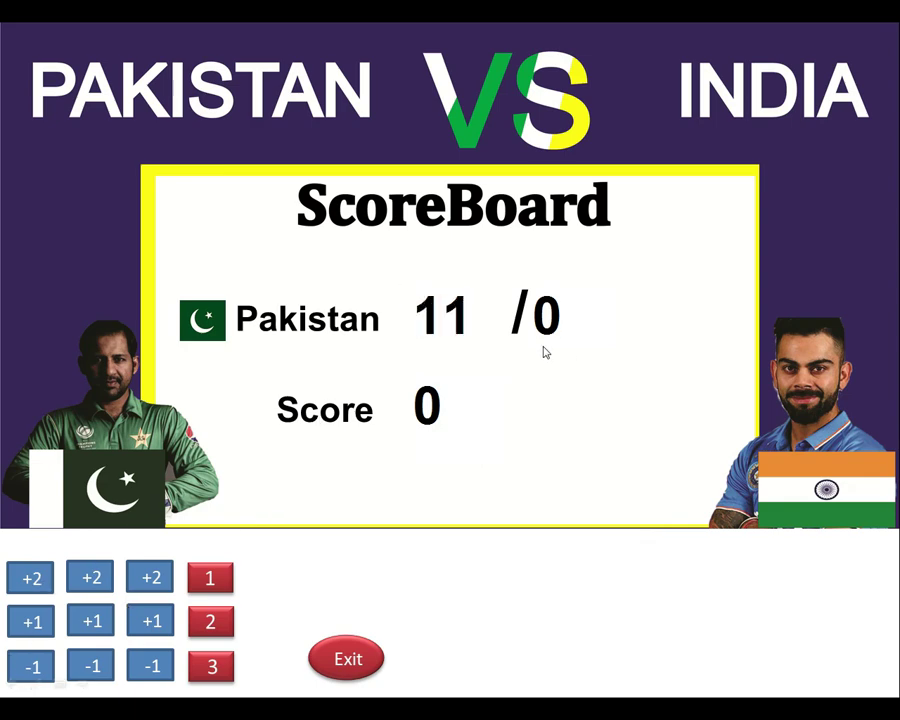
Raise the number after the slash to 5 using the second column's +1 button, and end the slide show.
{"action": "left_click", "coordinate": [92, 625]}
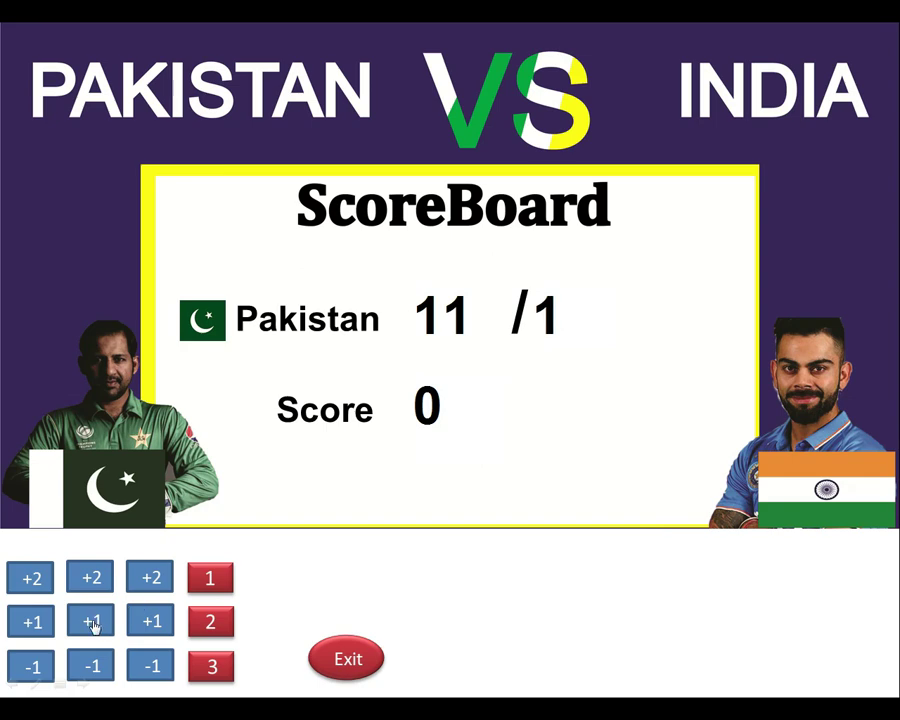
{"action": "left_click", "coordinate": [92, 625]}
{"action": "left_click", "coordinate": [92, 625]}
{"action": "left_click", "coordinate": [92, 625]}
{"action": "left_click", "coordinate": [92, 625]}
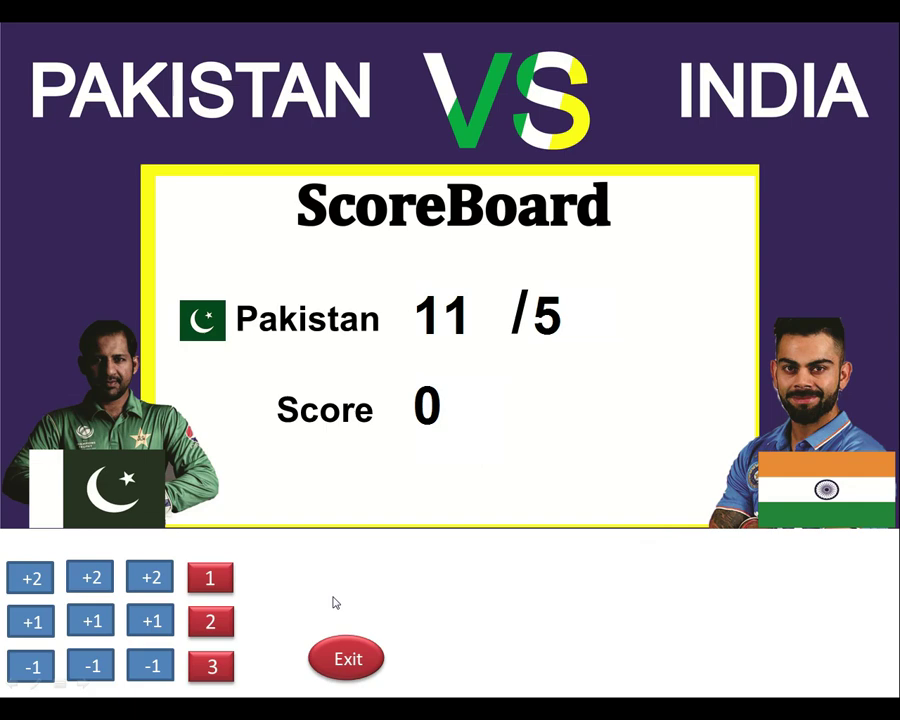
{"action": "right_click", "coordinate": [352, 372]}
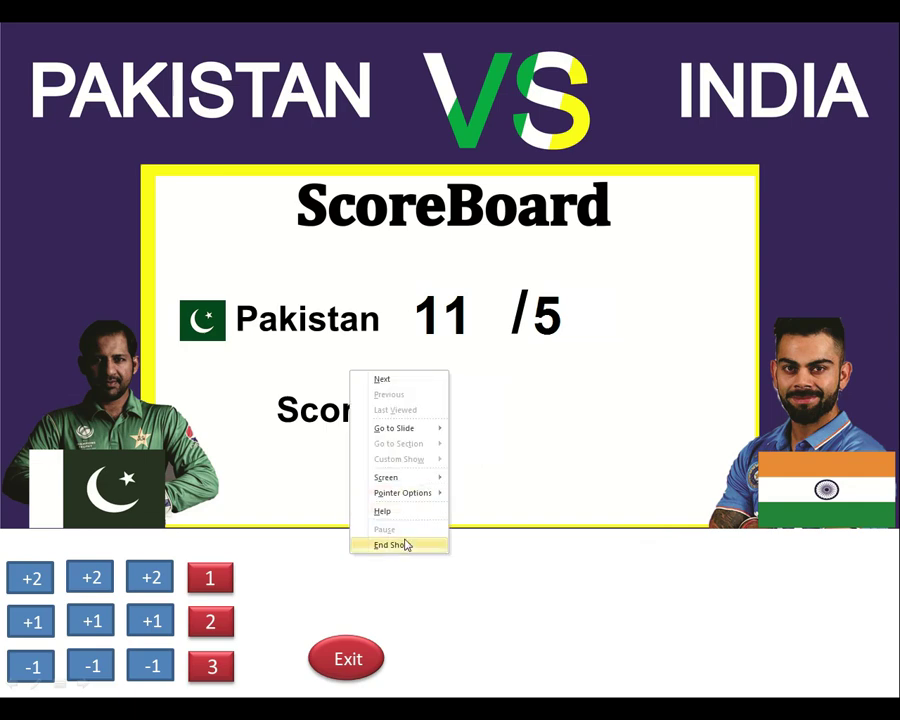
{"action": "left_click", "coordinate": [402, 542]}
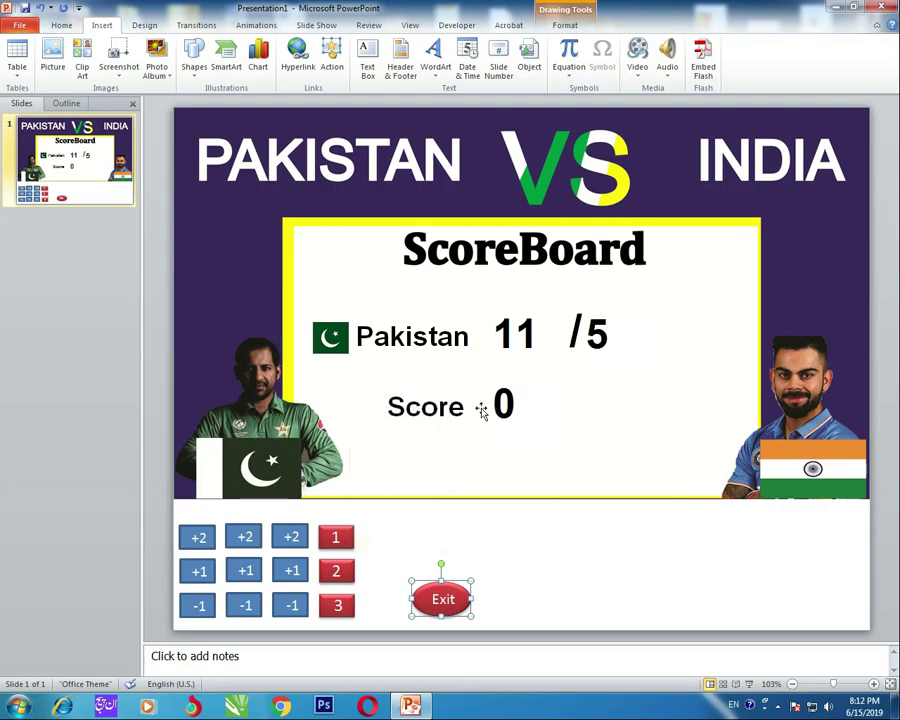
Replace the "Score" caption below Pakistan with "Over".
{"action": "left_click", "coordinate": [447, 406]}
{"action": "key", "text": "ctrl+a"}
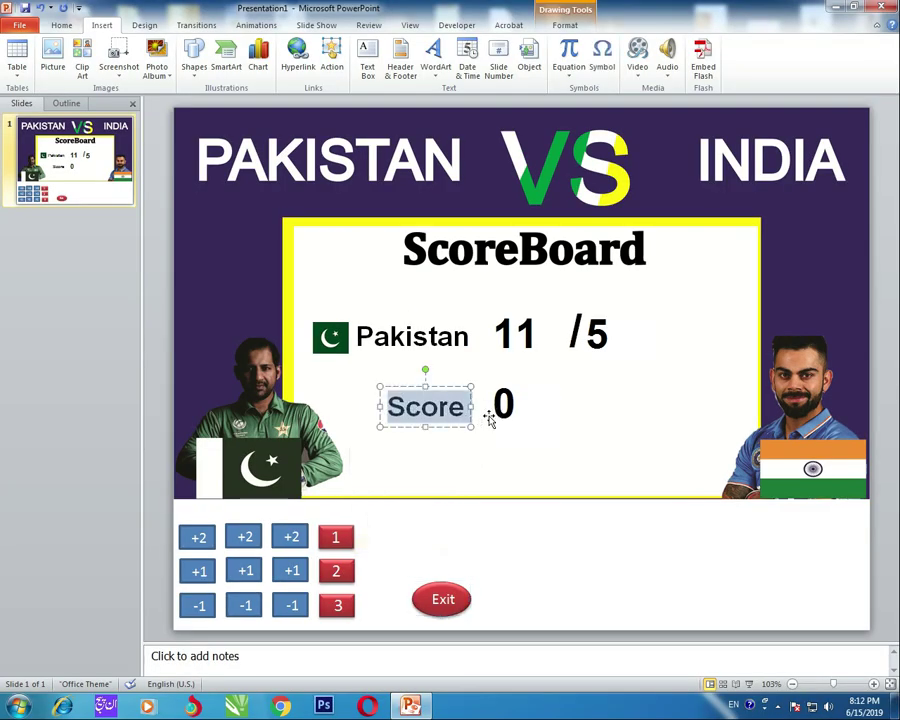
{"action": "key", "text": "BackSpace"}
{"action": "type", "text": "Overs"}
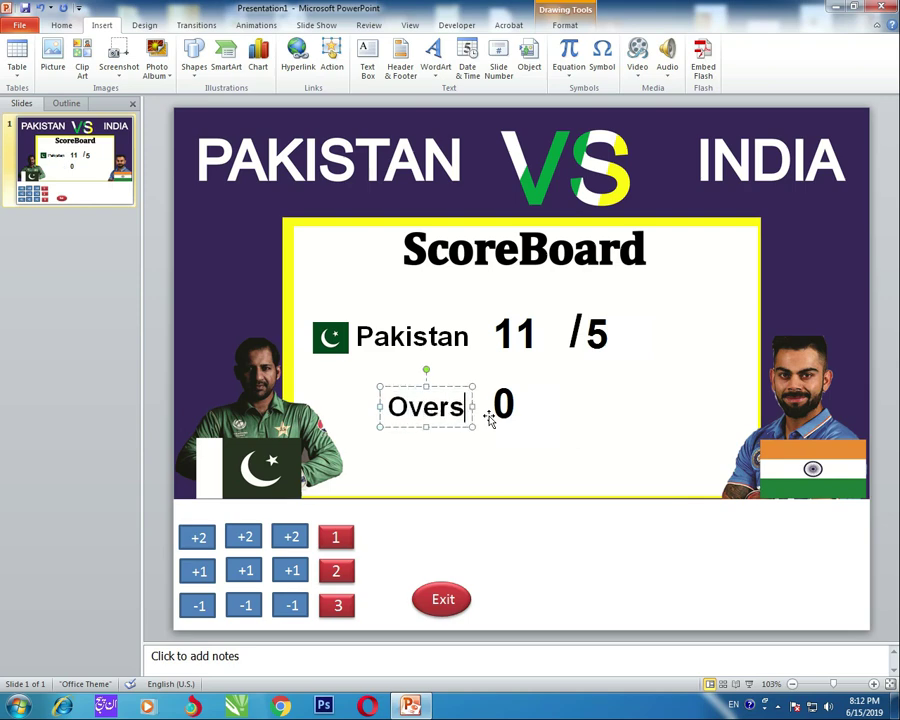
{"action": "key", "text": "BackSpace"}
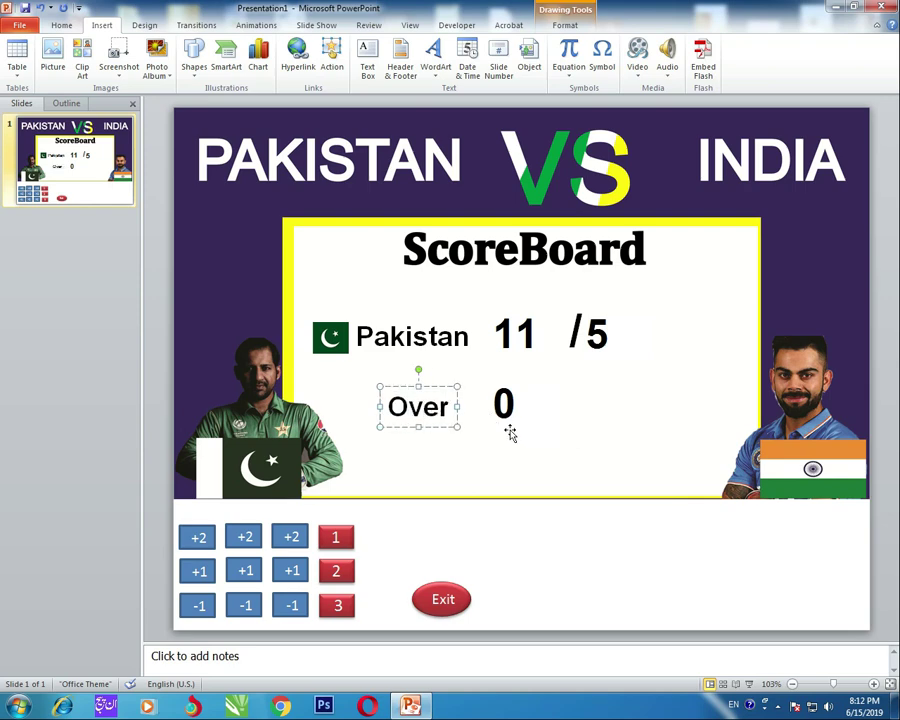
{"action": "left_click", "coordinate": [508, 428]}
{"action": "left_click", "coordinate": [495, 484]}
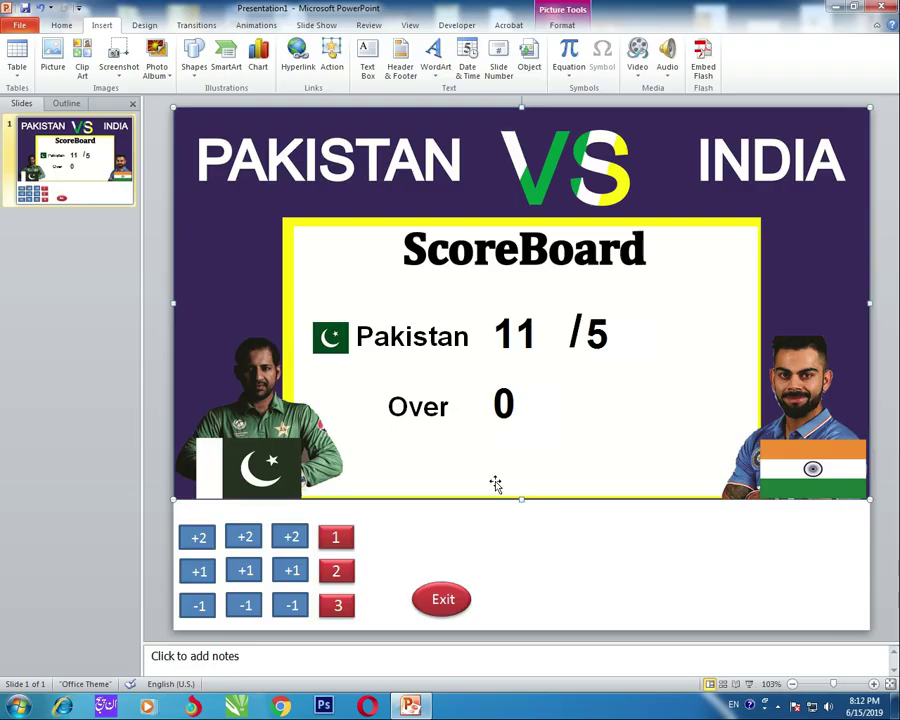
Run the slide show and raise the Over value to 3 using the third column's +2 and +1 buttons.
{"action": "key", "text": "F5"}
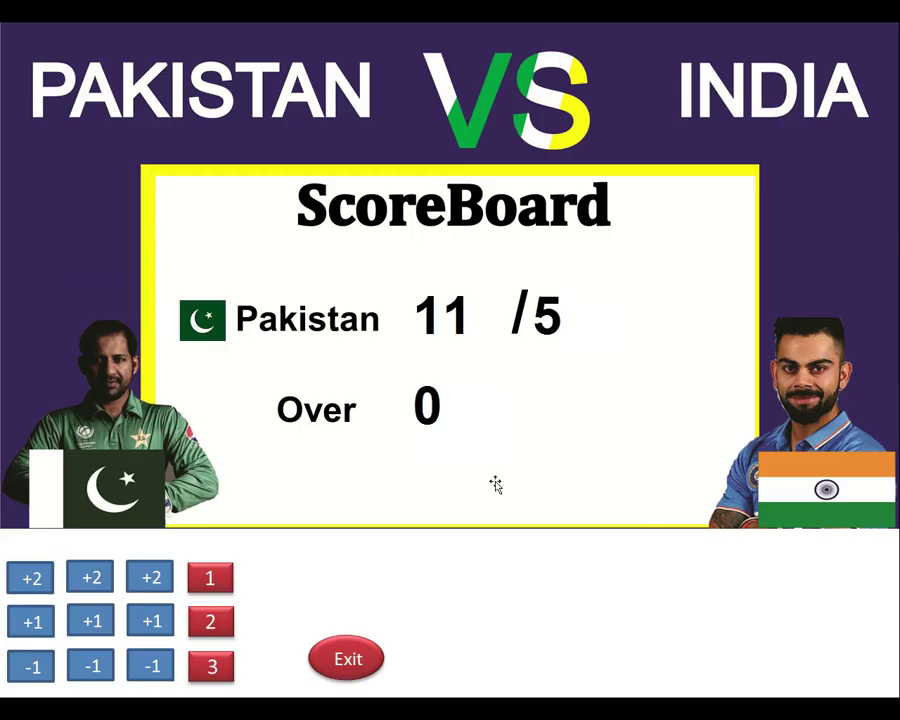
{"action": "left_click", "coordinate": [158, 584]}
{"action": "left_click", "coordinate": [156, 626]}
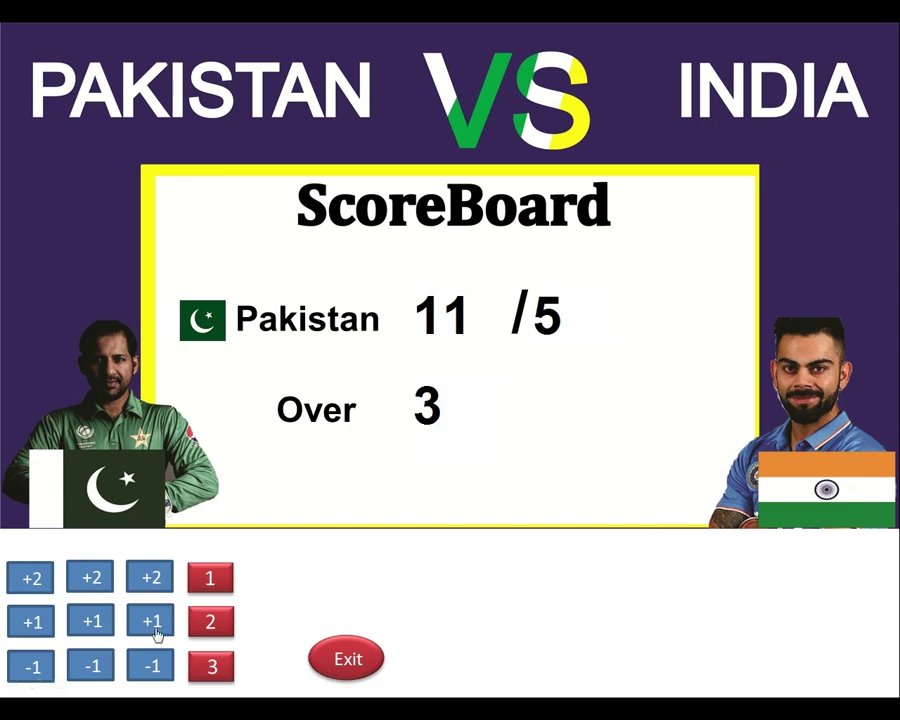
Lower the Over value by one with the third column's -1 button, and raise it to 11 using that column's +2 and +1 buttons.
{"action": "left_click", "coordinate": [156, 677]}
{"action": "left_click", "coordinate": [153, 592]}
{"action": "left_click", "coordinate": [153, 592]}
{"action": "left_click", "coordinate": [153, 592]}
{"action": "left_click", "coordinate": [153, 625]}
{"action": "left_click", "coordinate": [153, 625]}
{"action": "left_click", "coordinate": [153, 625]}
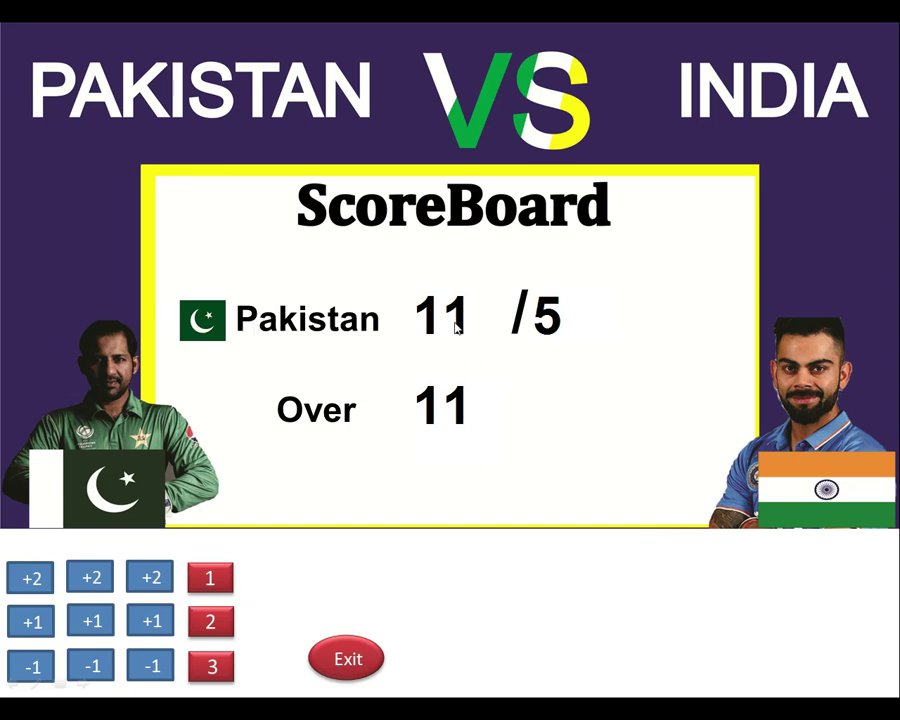
Reset Pakistan's score, the number after the slash and the Over value to 0 with red buttons 1, 2 and 3, and end the slide show.
{"action": "left_click", "coordinate": [217, 581]}
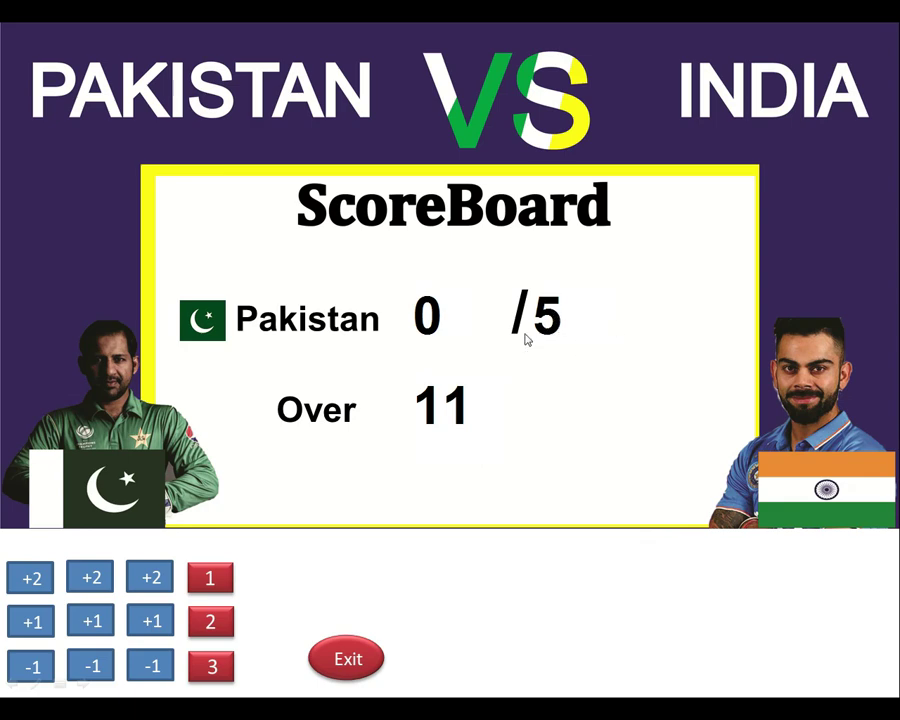
{"action": "left_click", "coordinate": [218, 624]}
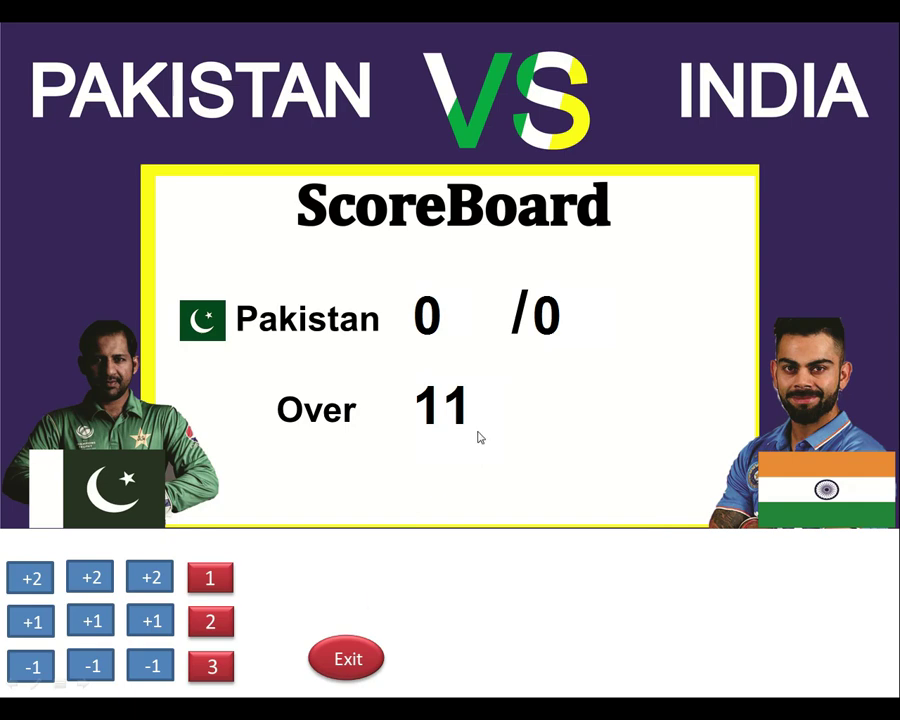
{"action": "left_click", "coordinate": [213, 668]}
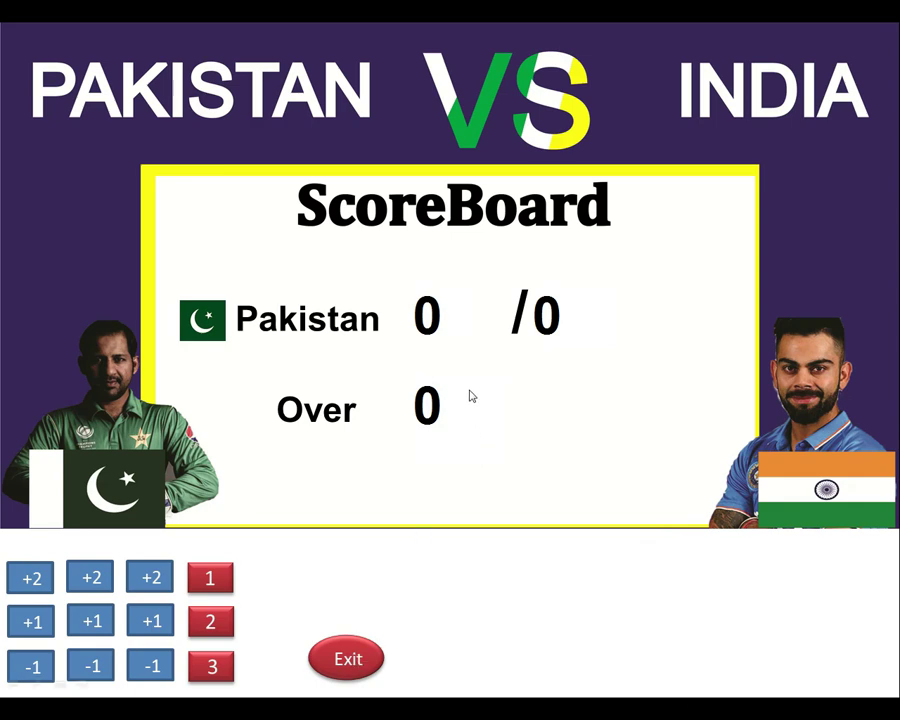
{"action": "key", "text": "Escape"}
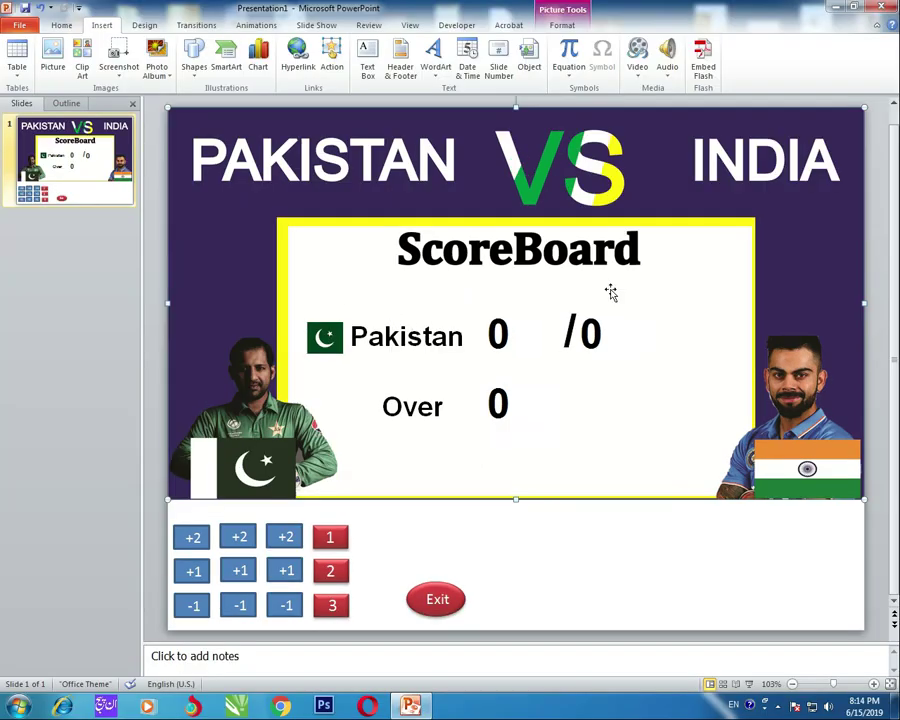
Start saving the presentation with the file type set to PowerPoint Macro-Enabled Presentation.
{"action": "left_click", "coordinate": [19, 26]}
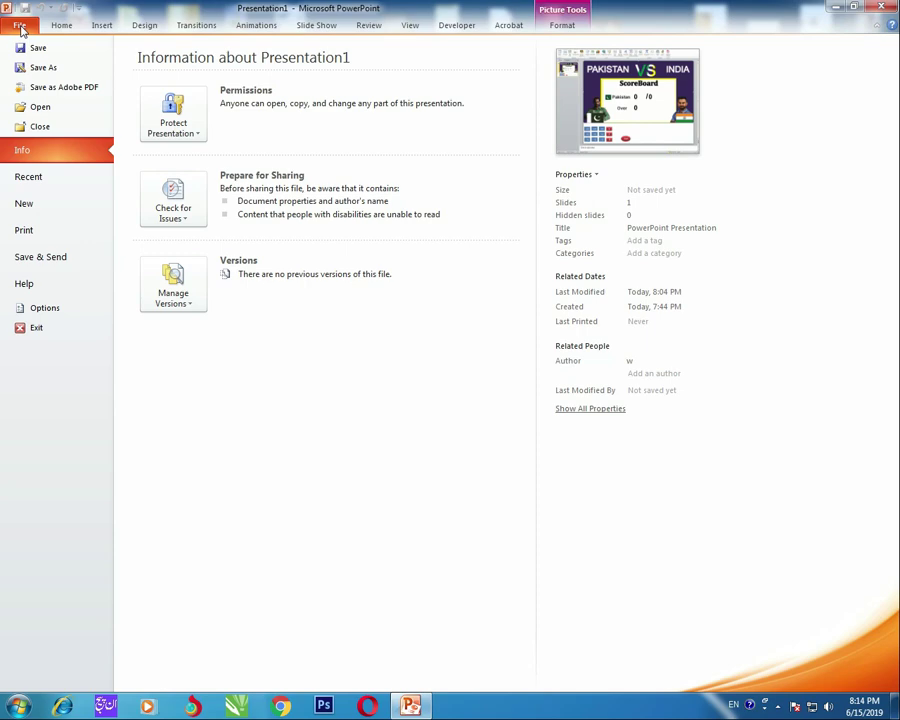
{"action": "left_click", "coordinate": [35, 46]}
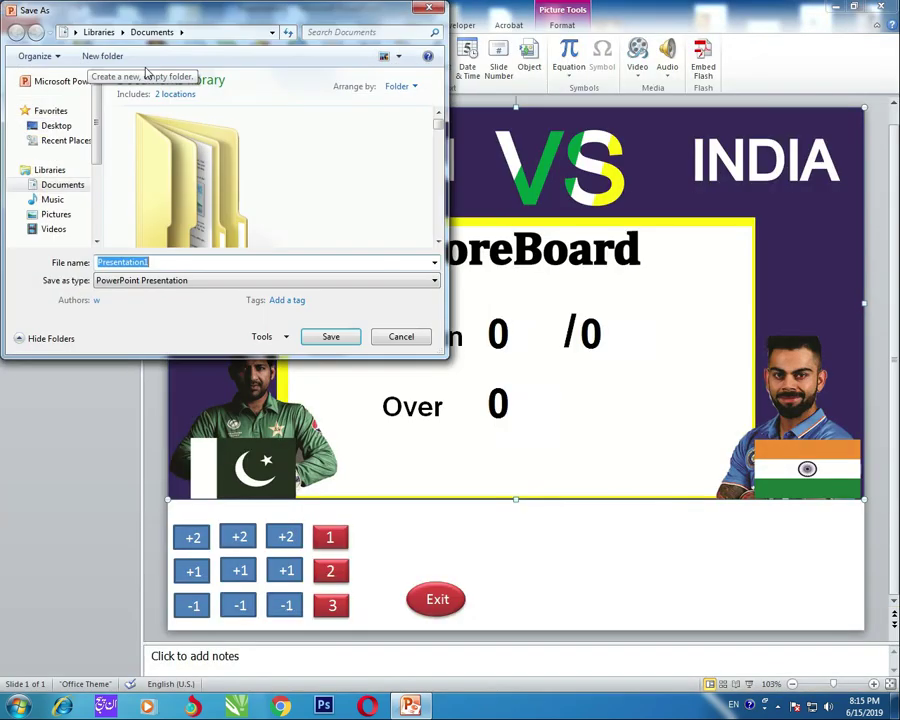
{"action": "left_click", "coordinate": [221, 281]}
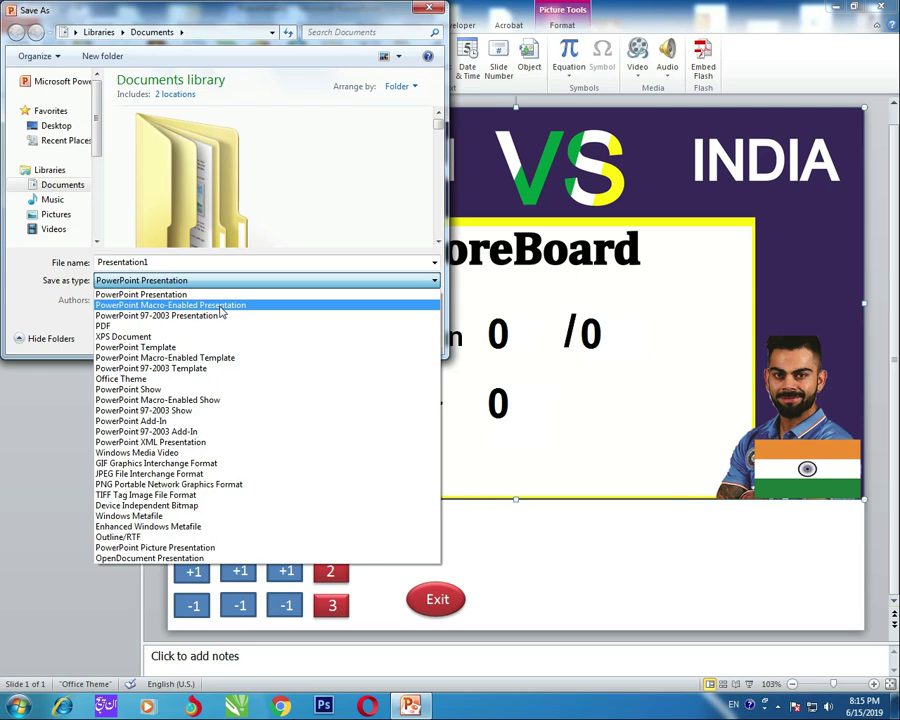
{"action": "left_click", "coordinate": [221, 306]}
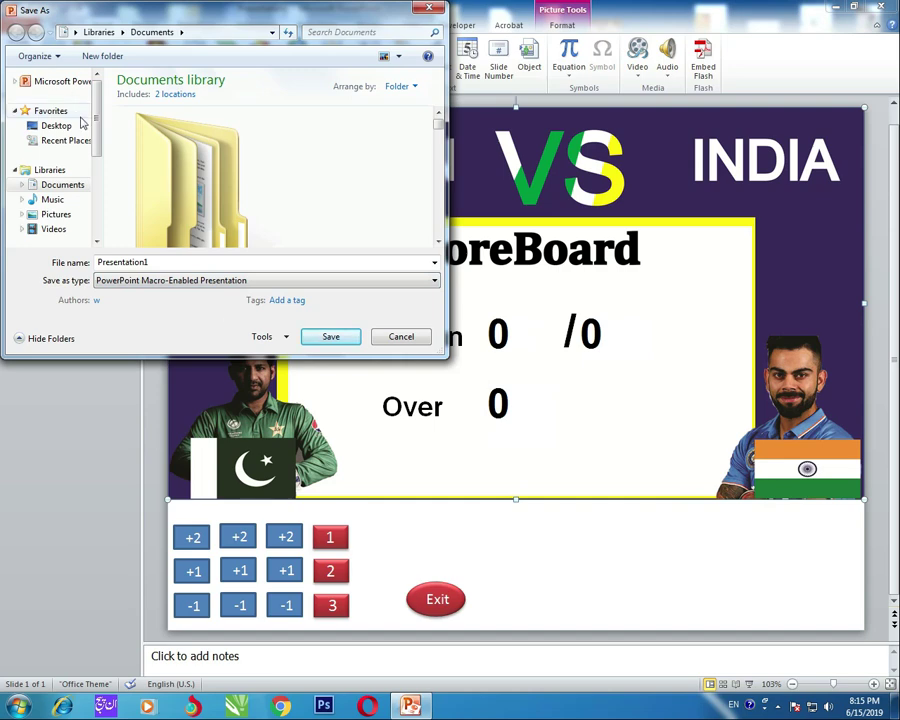